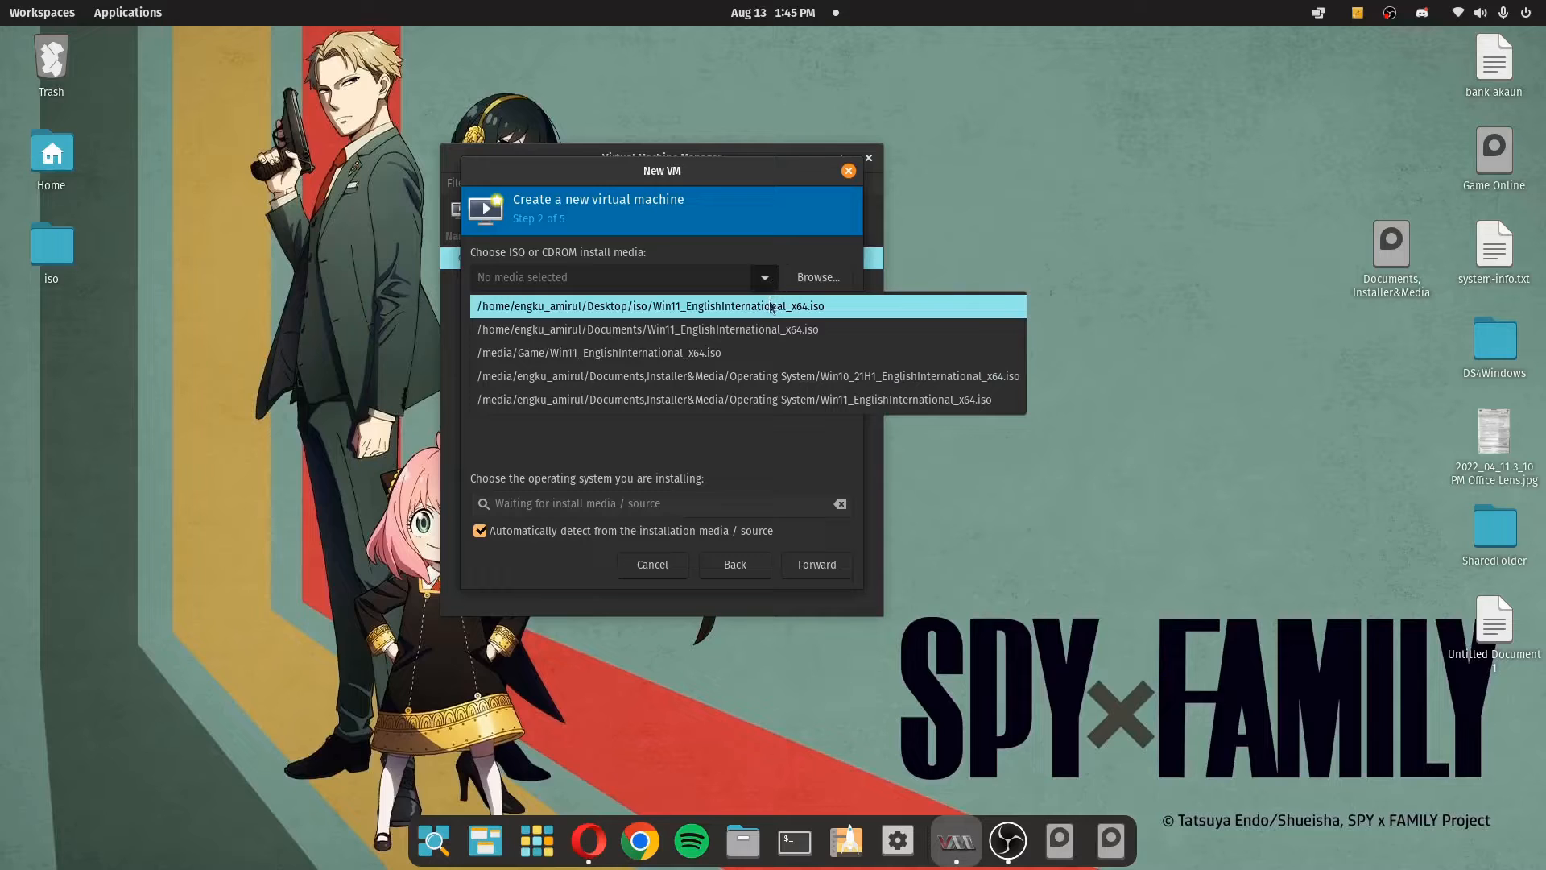
- Choose Win11_EnglishInternational_x64.iso from the desktop's iso folder as the installation media
left_click(768, 283)
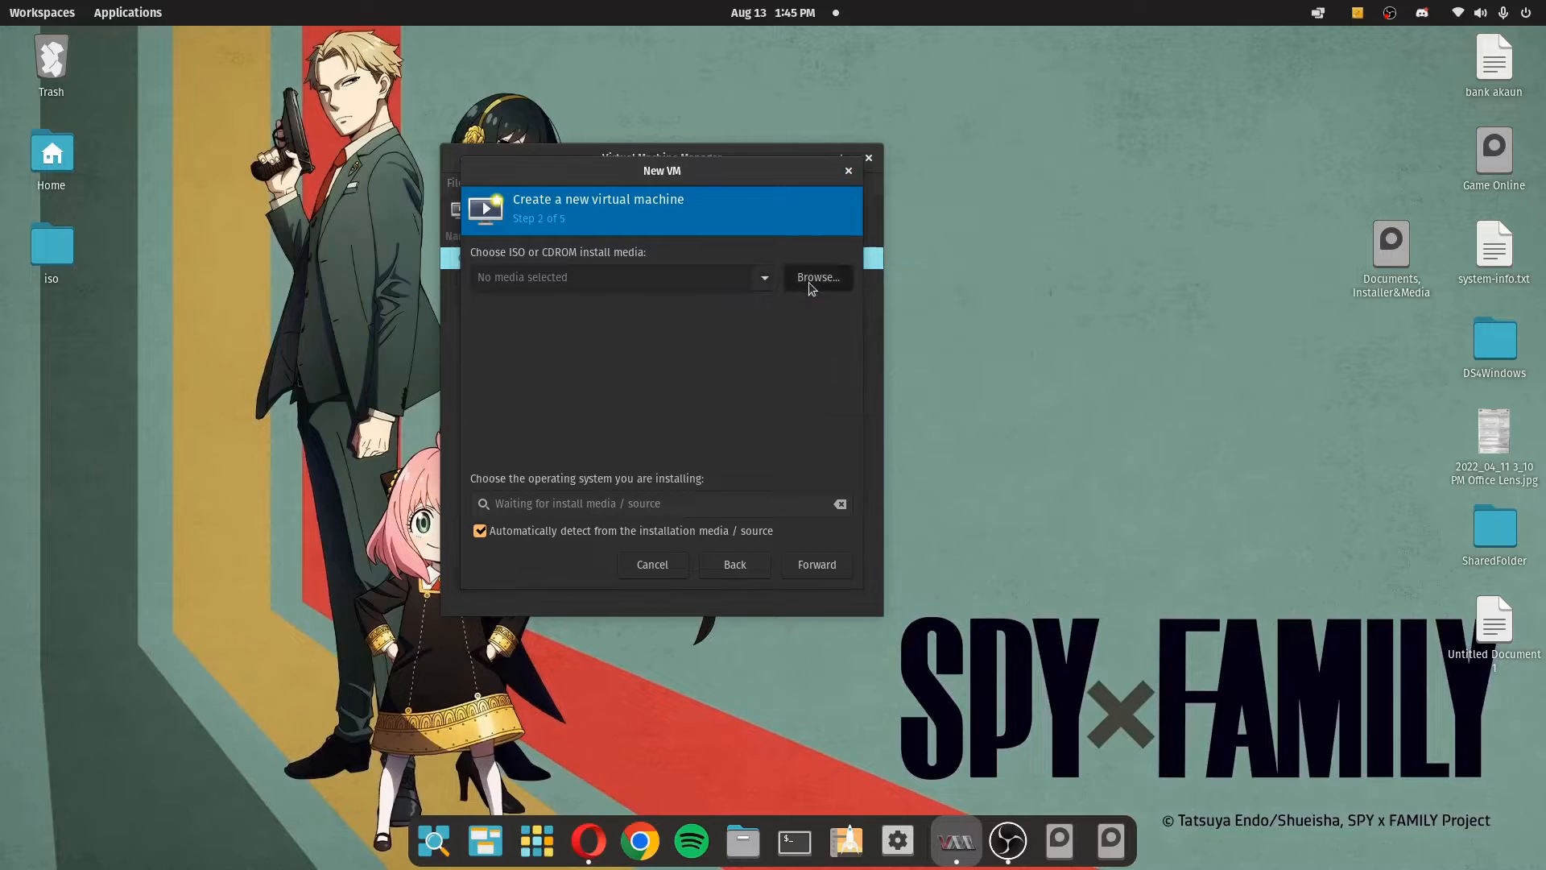
left_click(808, 281)
left_click(741, 566)
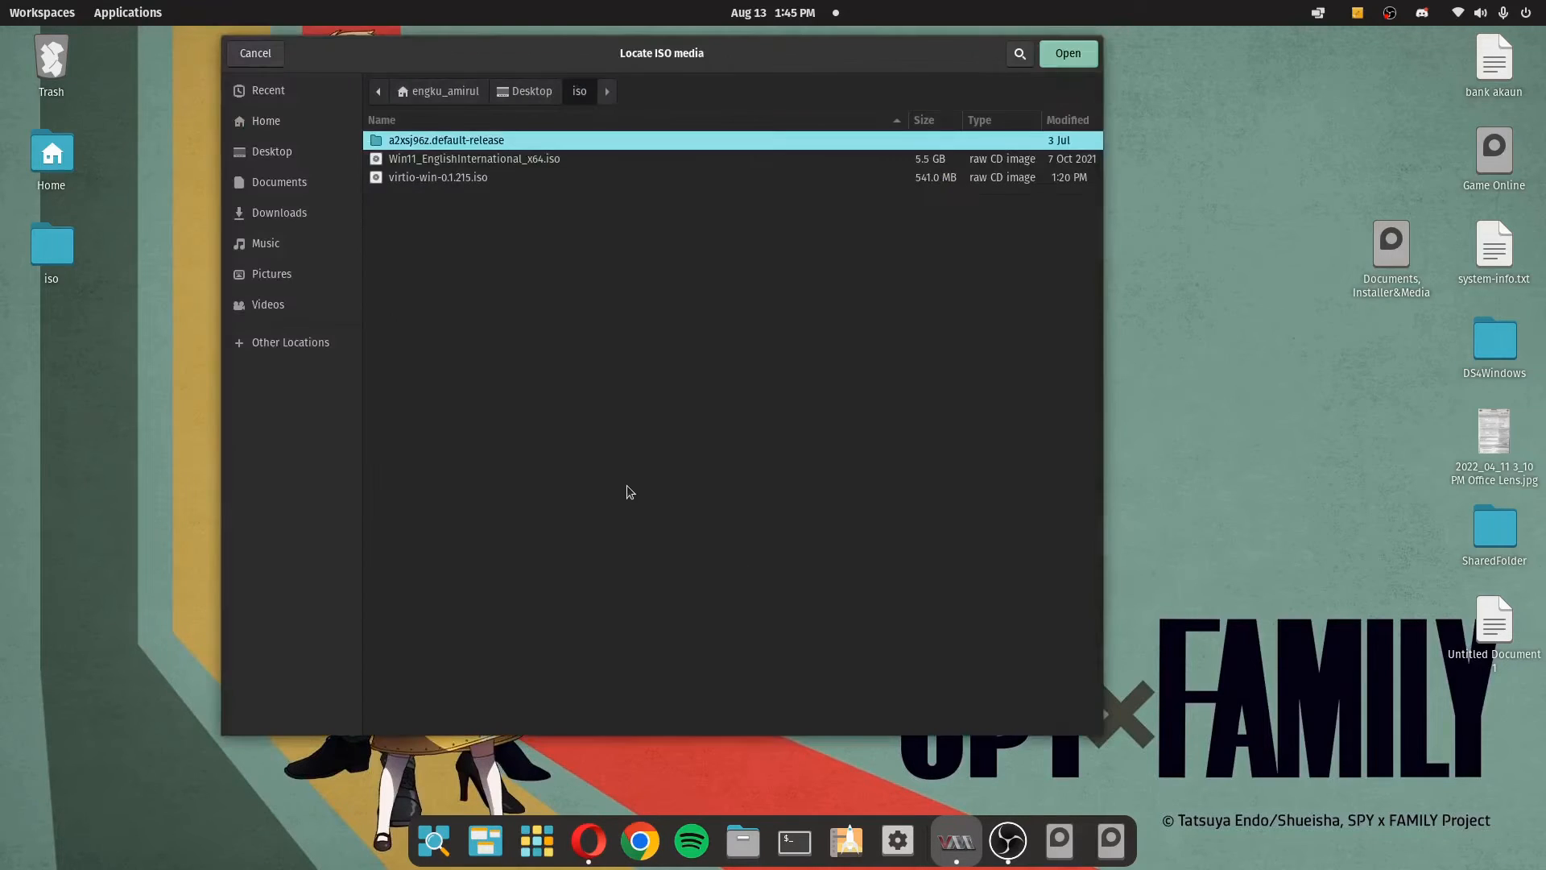
left_click(460, 160)
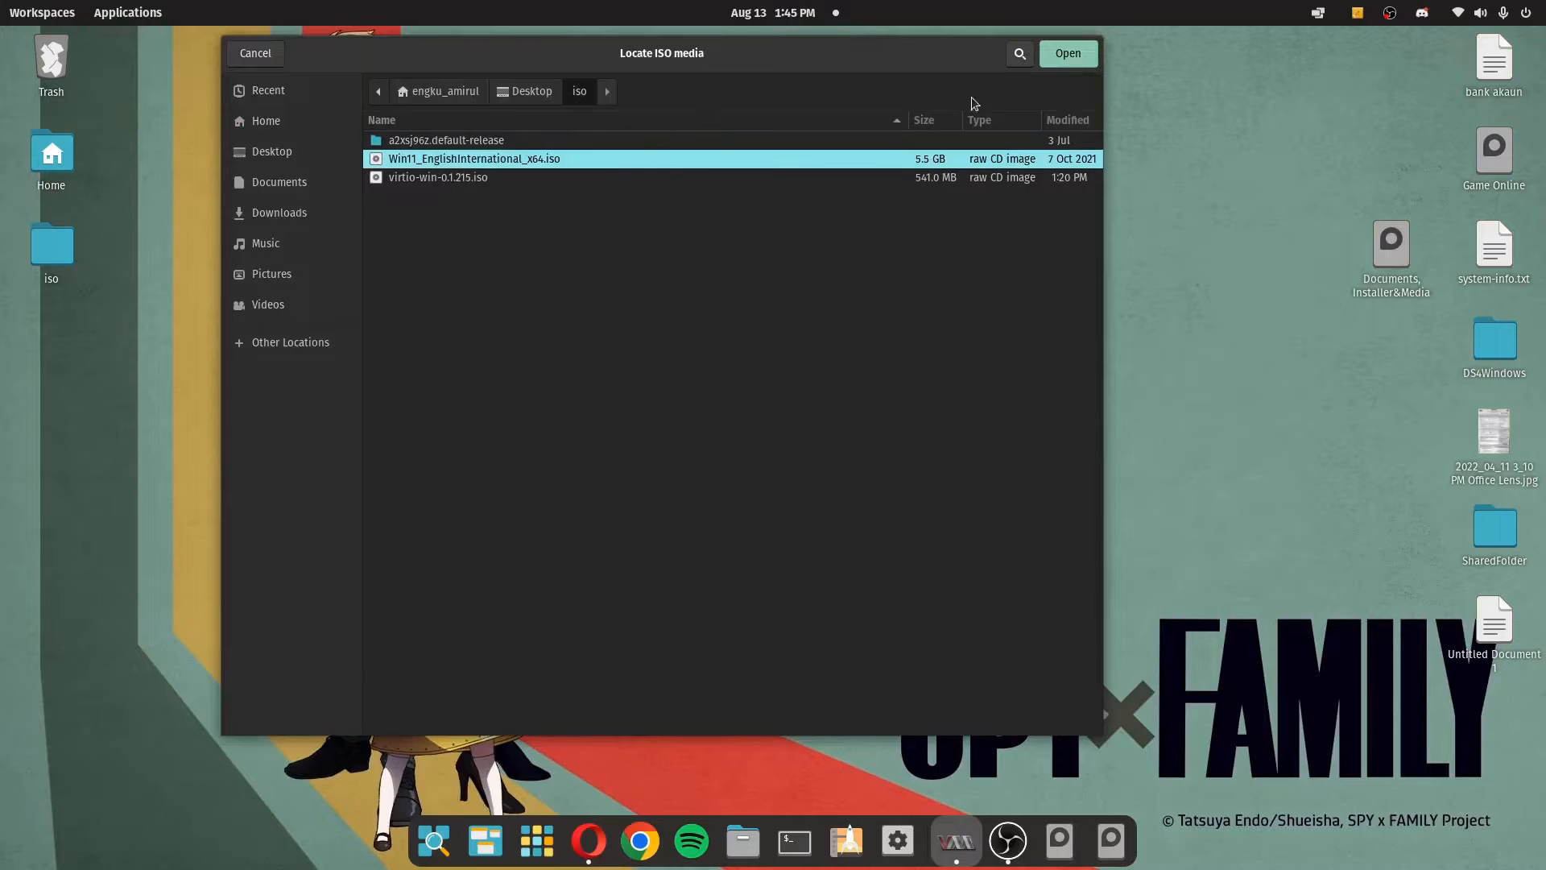
left_click(1066, 53)
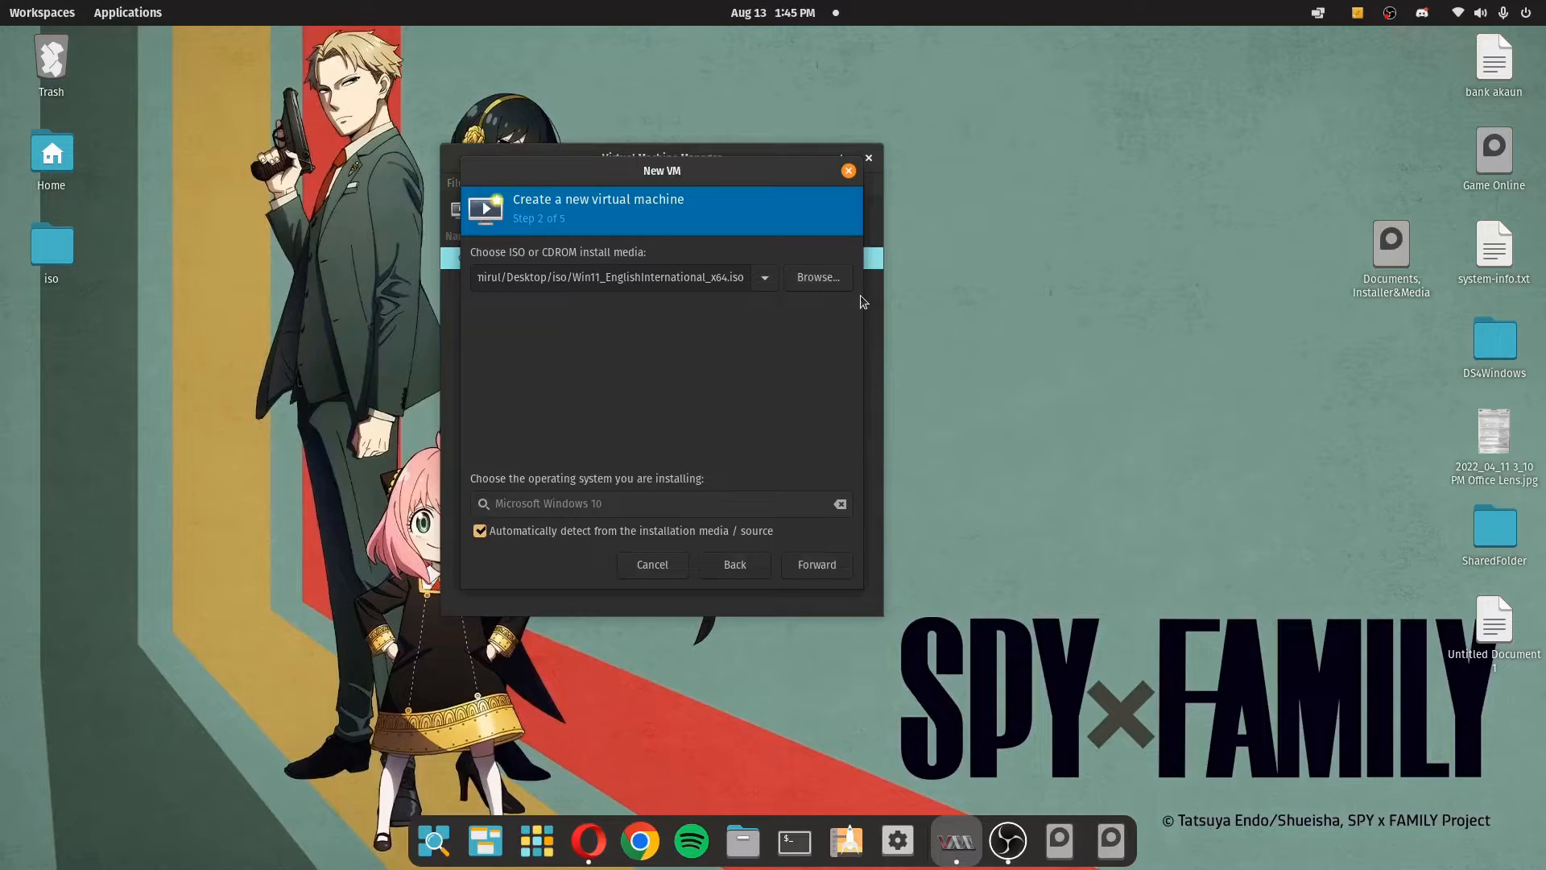
- Accept the detected operating system, 4096 MiB memory with 2 CPUs, and a 40 GiB disk image for the new virtual machine
left_click(824, 568)
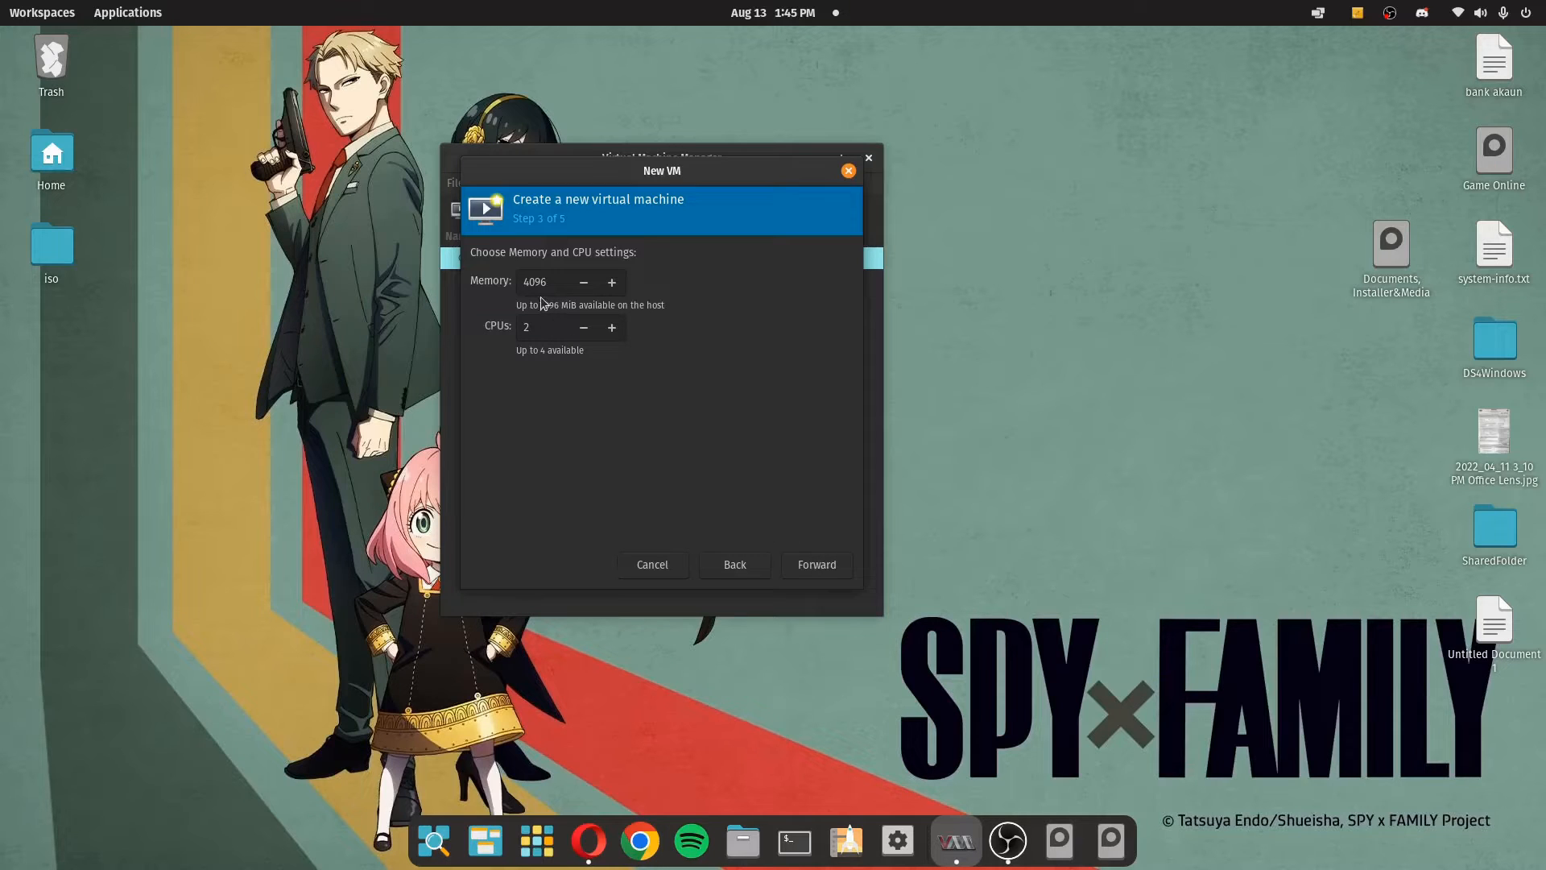
left_click(837, 565)
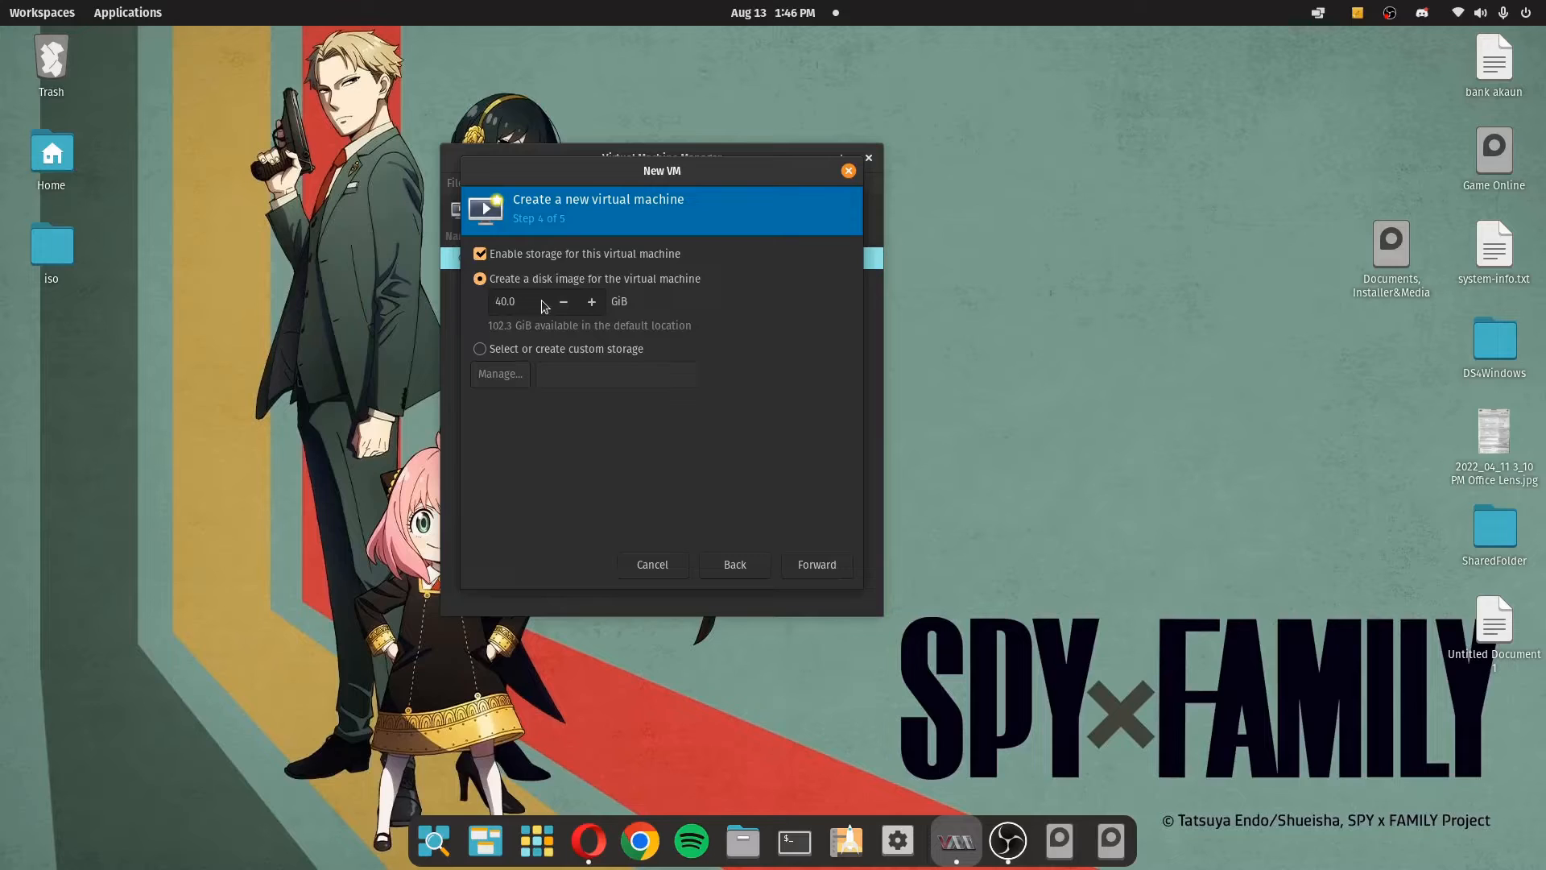
left_click(816, 567)
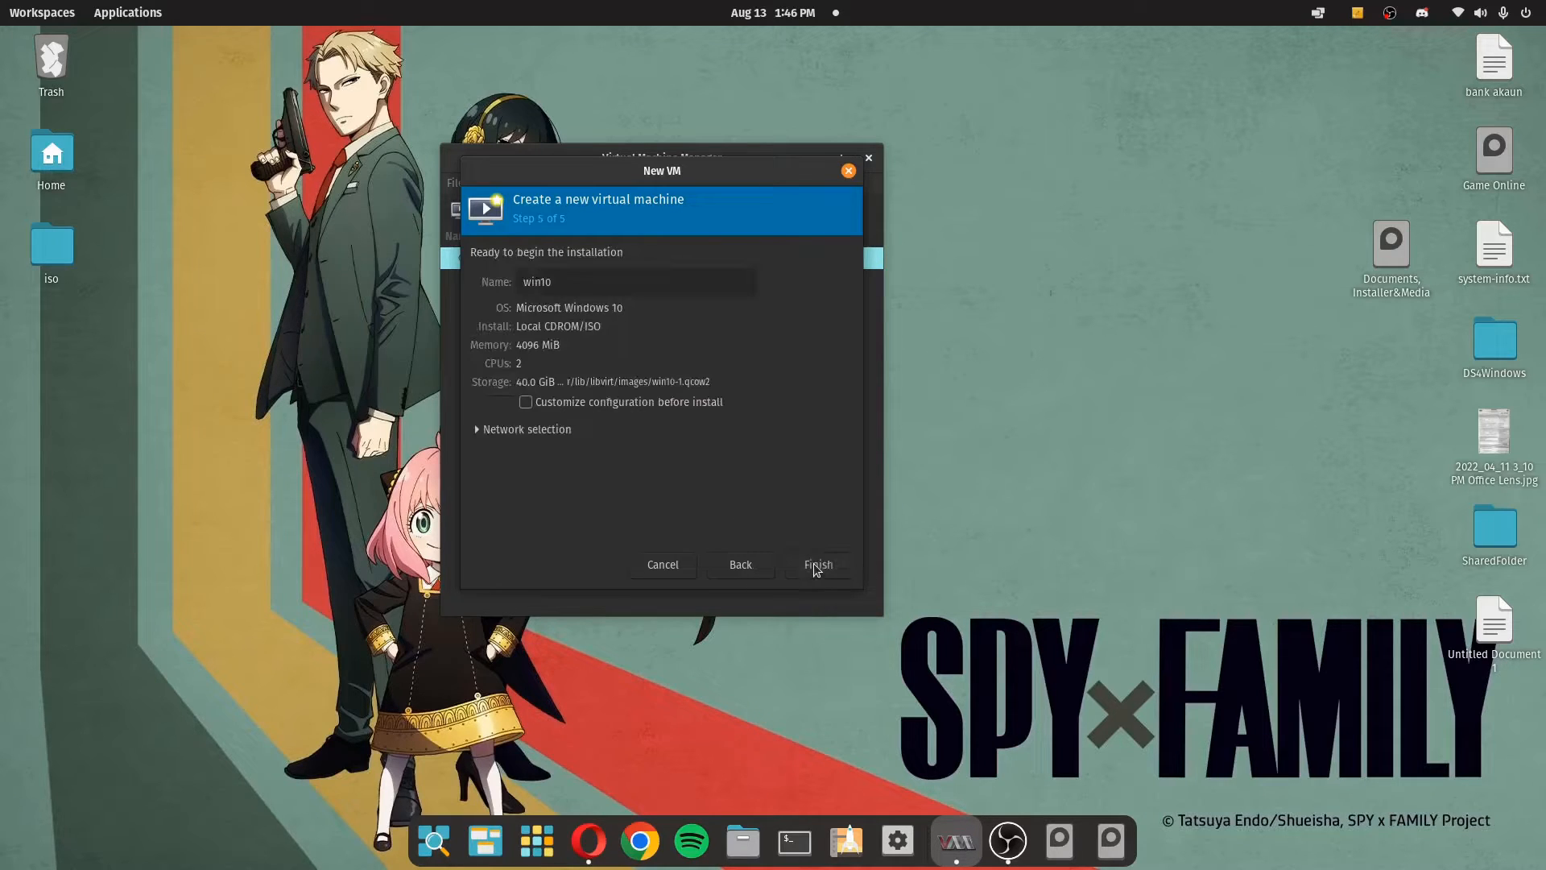
- Name the virtual machine win11 and finish the wizard with configuration customization before install enabled
left_click(586, 287)
key("BackSpace")
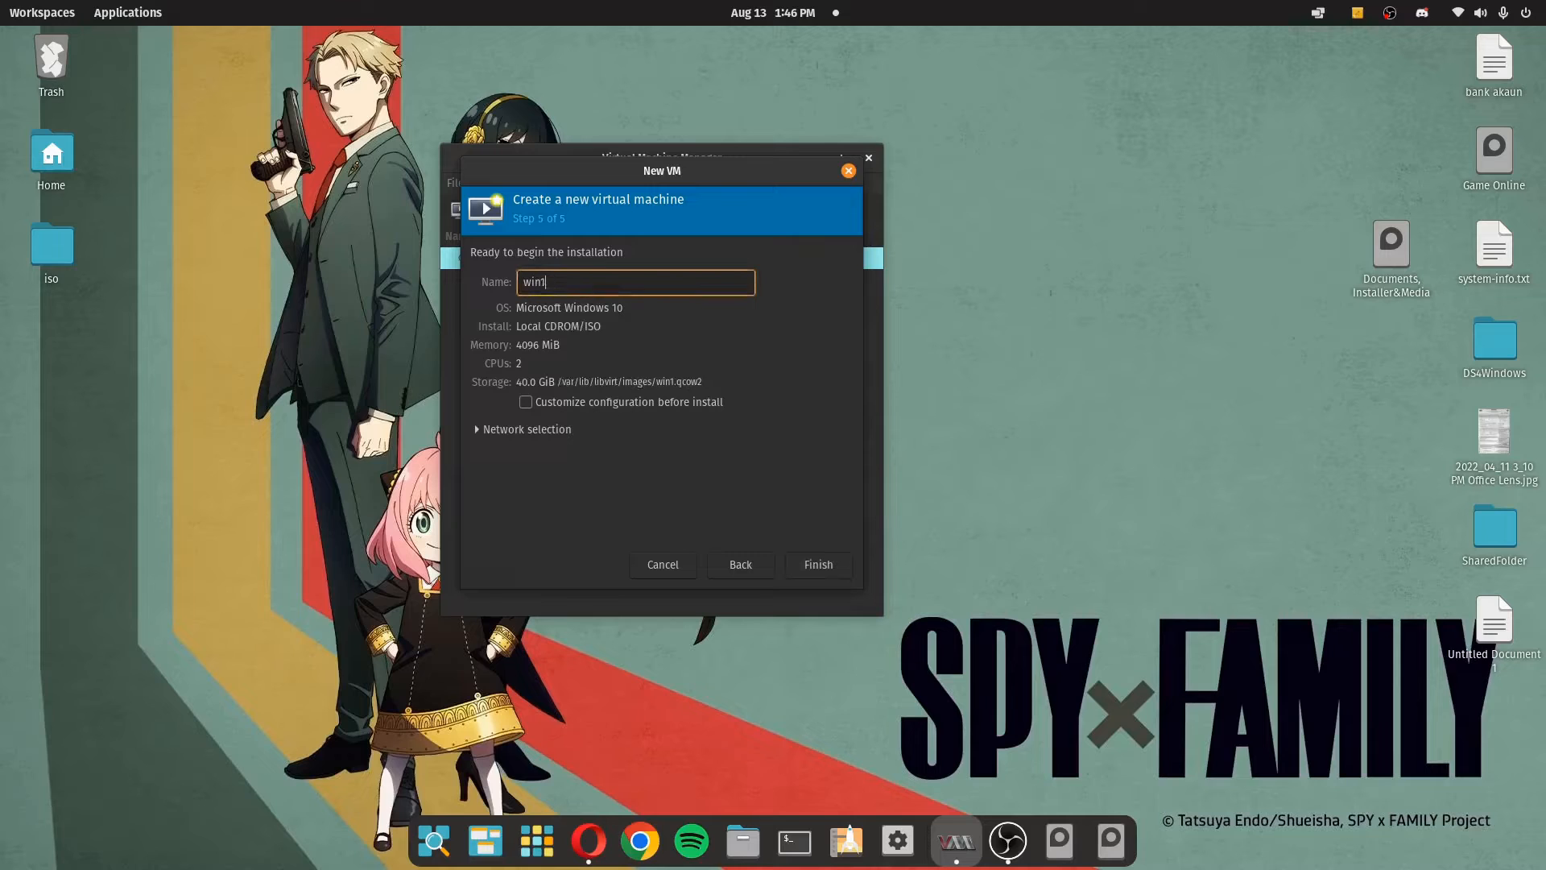
type("1")
left_click(562, 403)
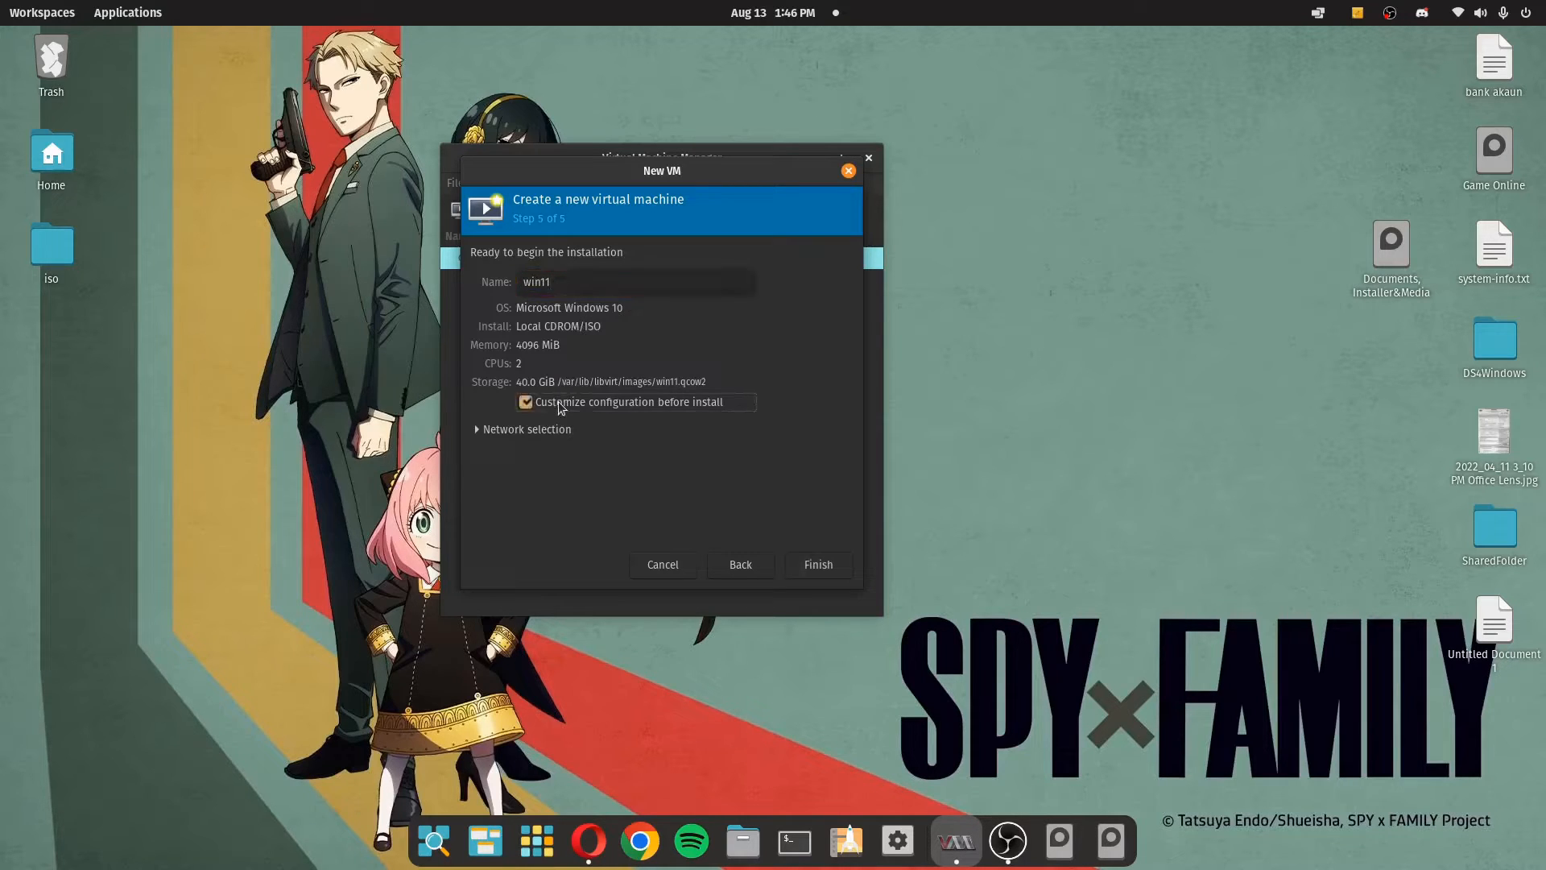
left_click(837, 570)
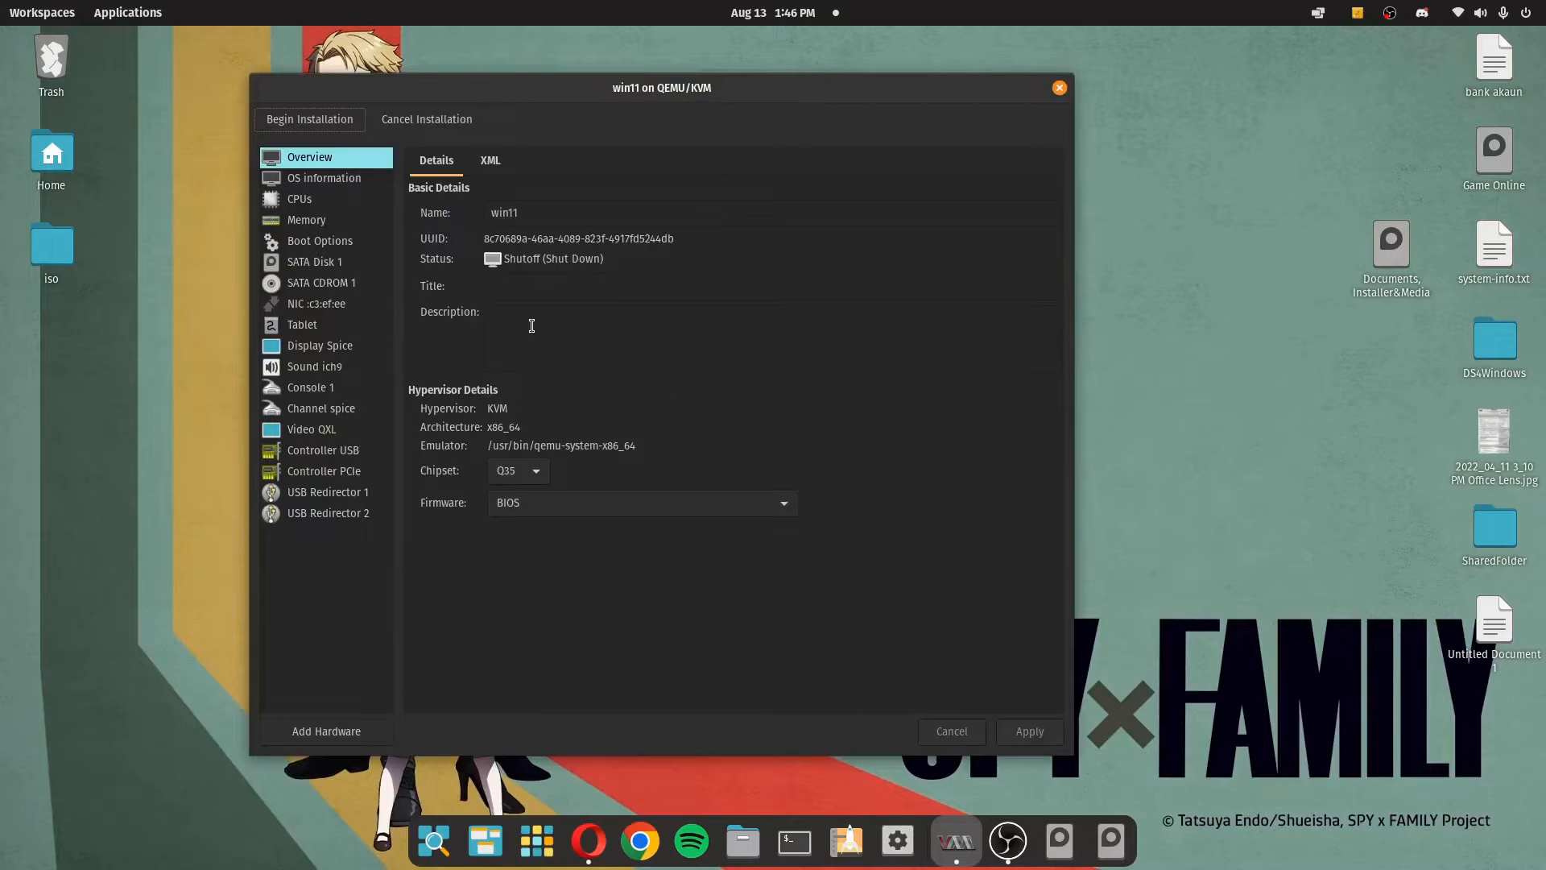
- Keep the Q35 chipset and set the firmware to UEFI x86_64: /usr/share/OVMF/OVMF_CODE_4M.ms.fd, applying the change
left_click(526, 471)
left_click(526, 473)
left_click(525, 510)
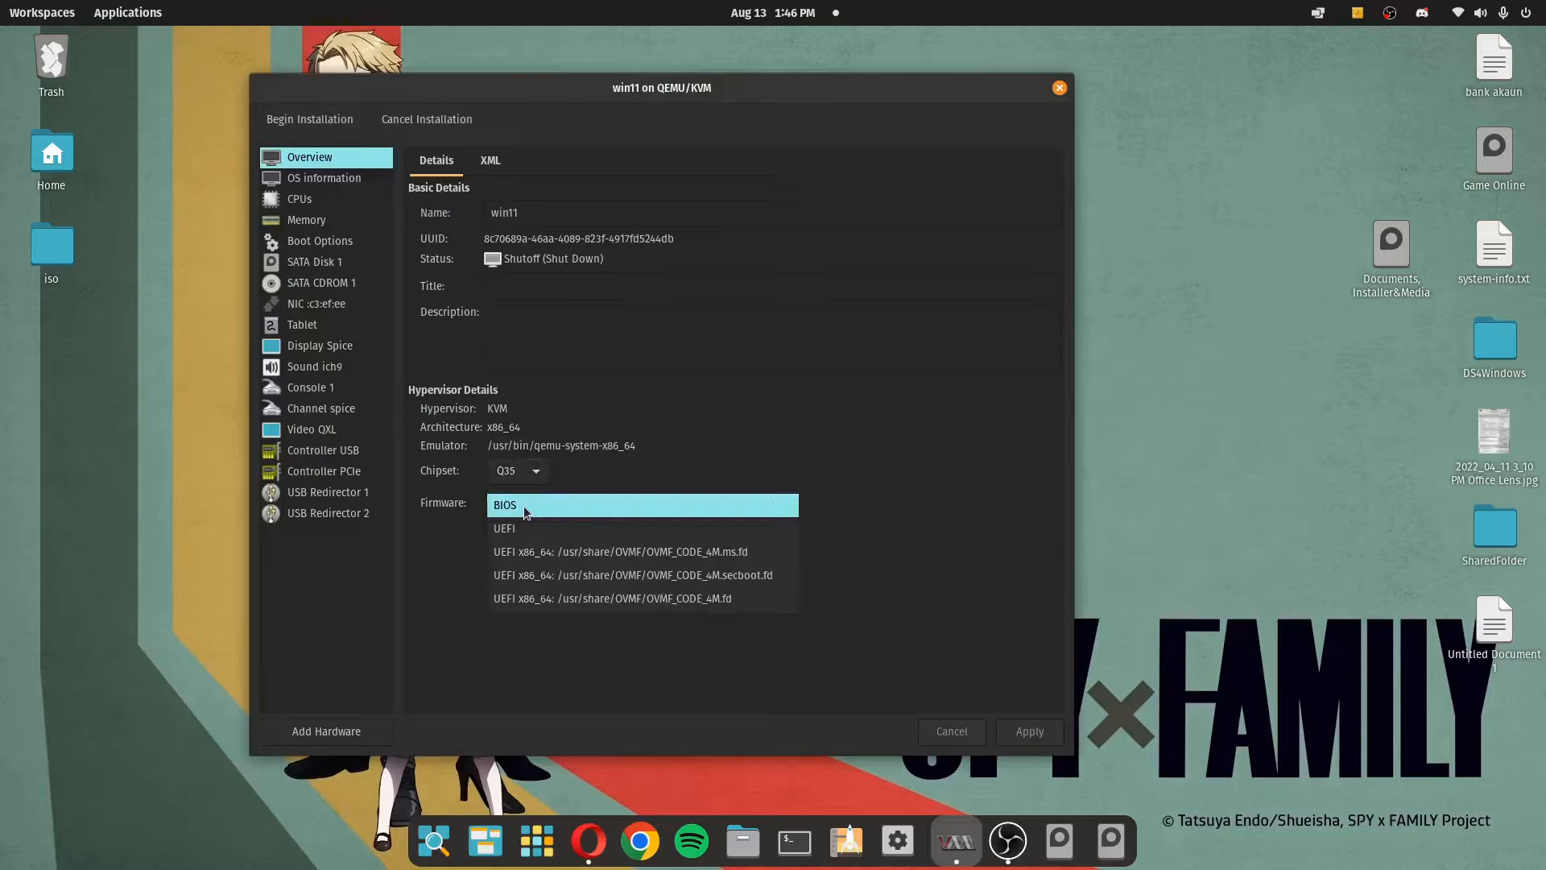
left_click(524, 552)
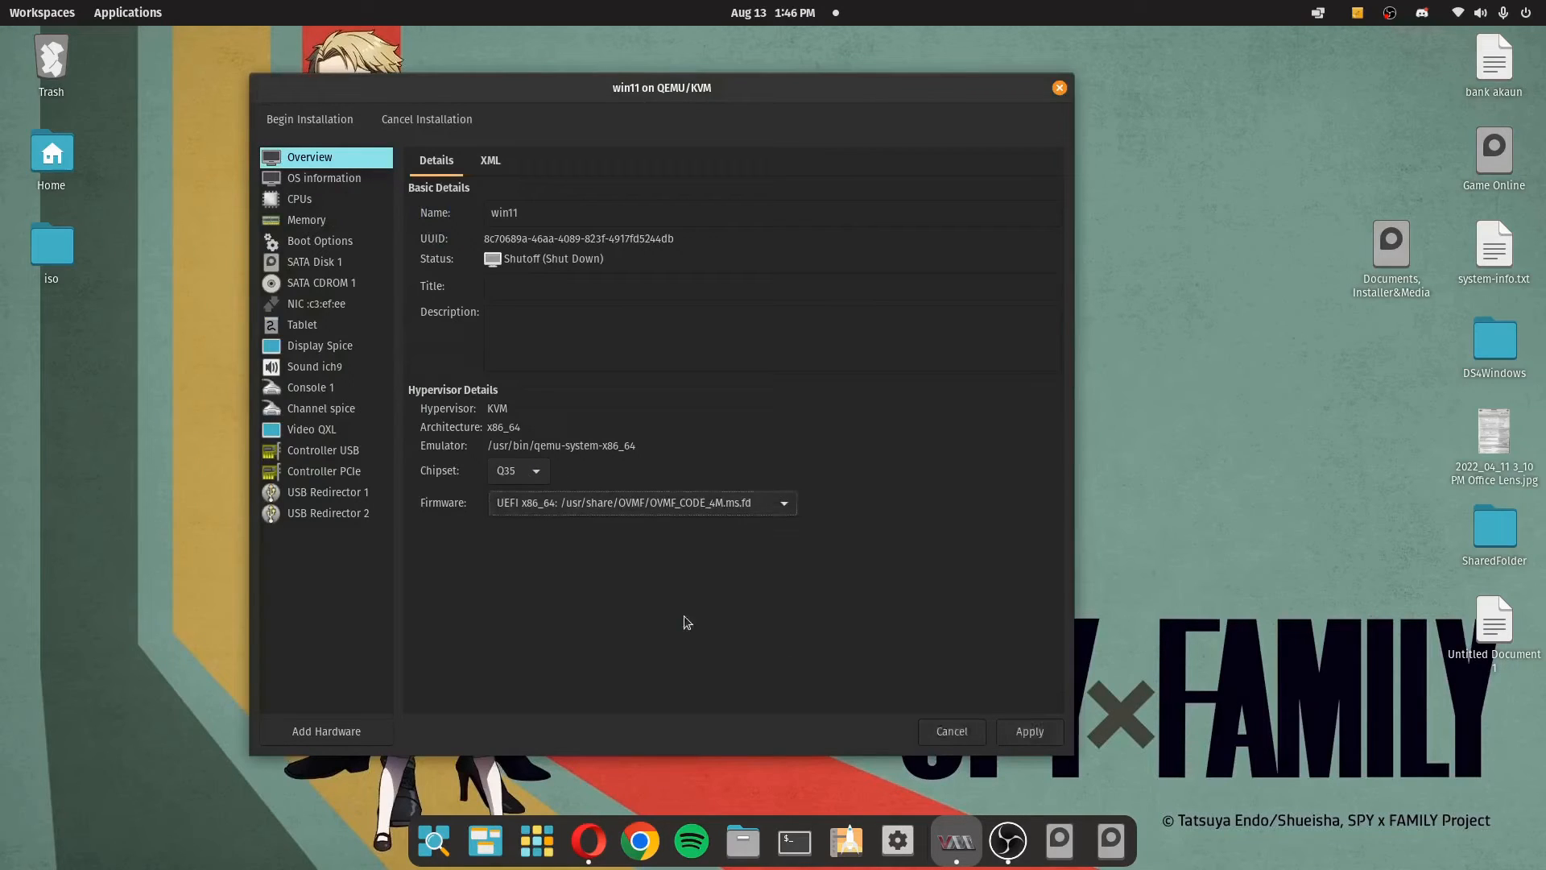
left_click(1032, 731)
- Review the virtual machine's OS information, CPU, memory and boot option settings
left_click(331, 184)
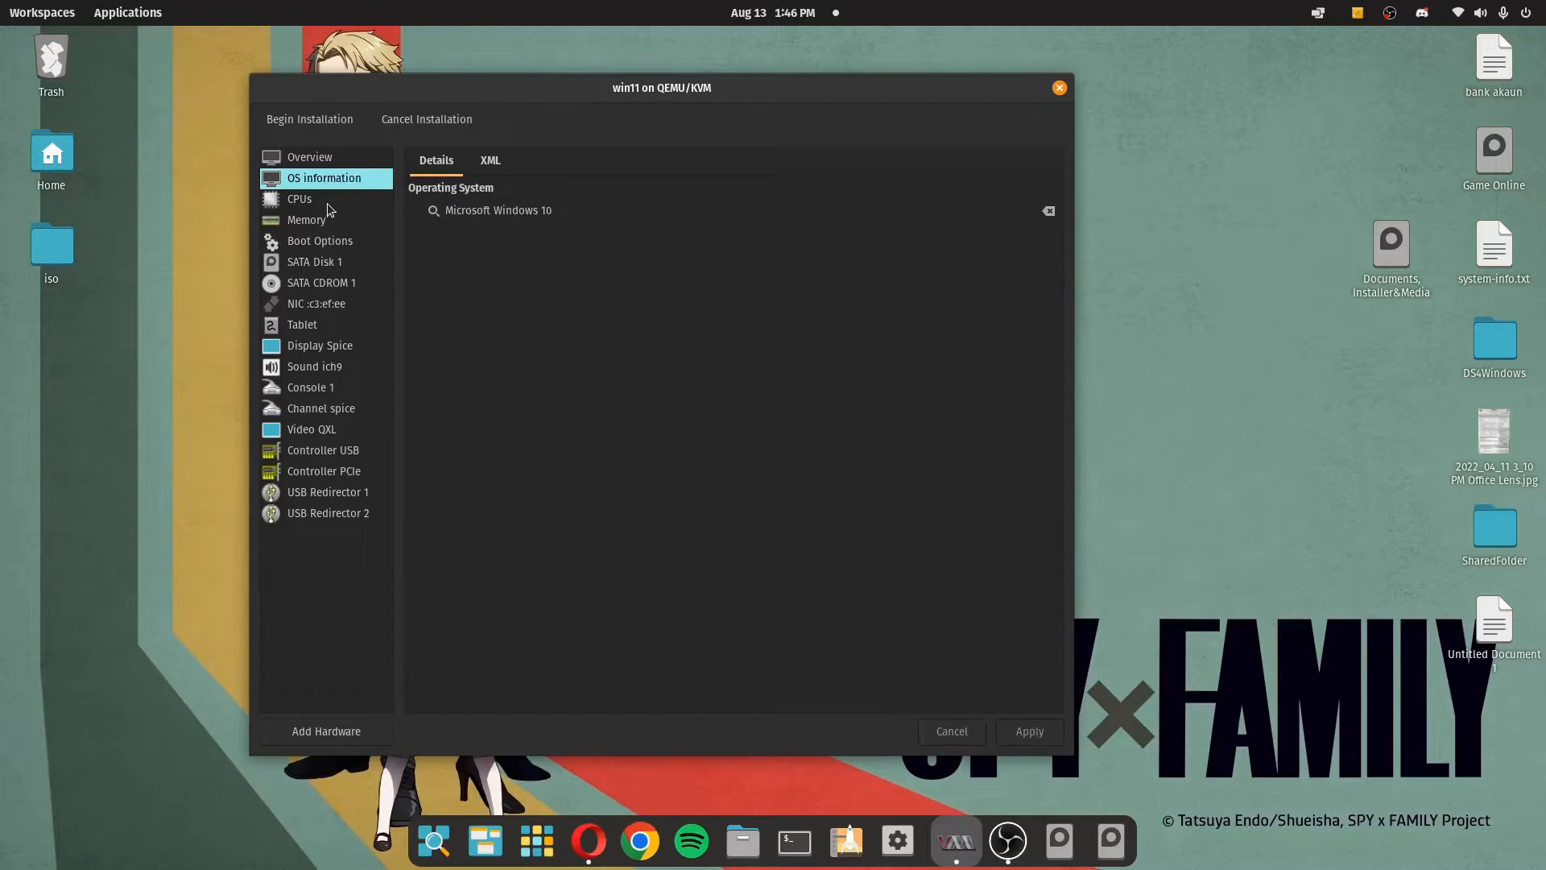
left_click(326, 203)
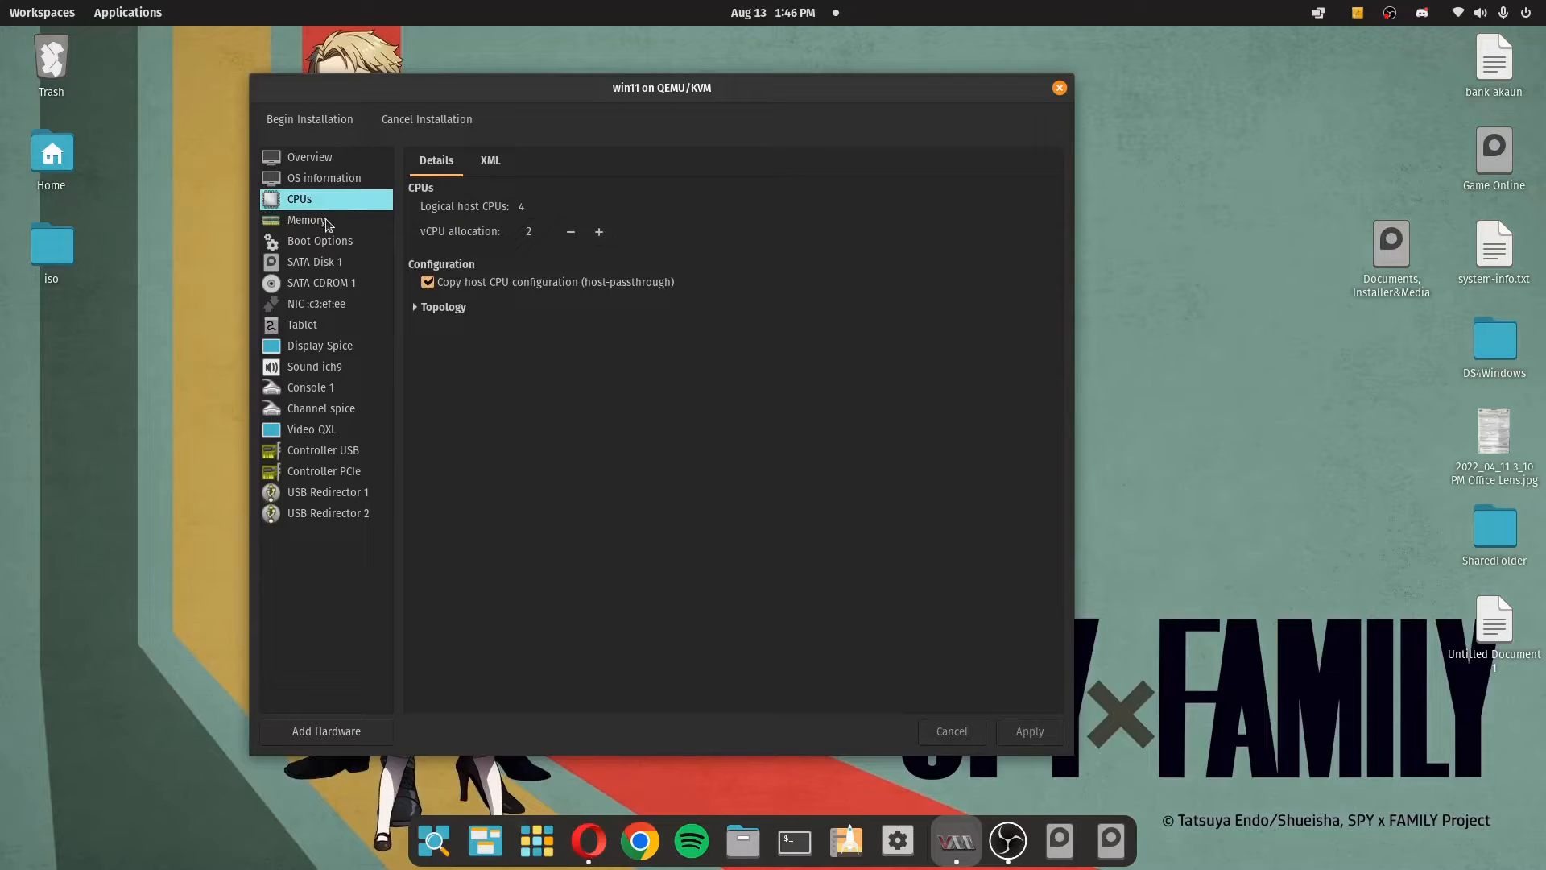
left_click(326, 223)
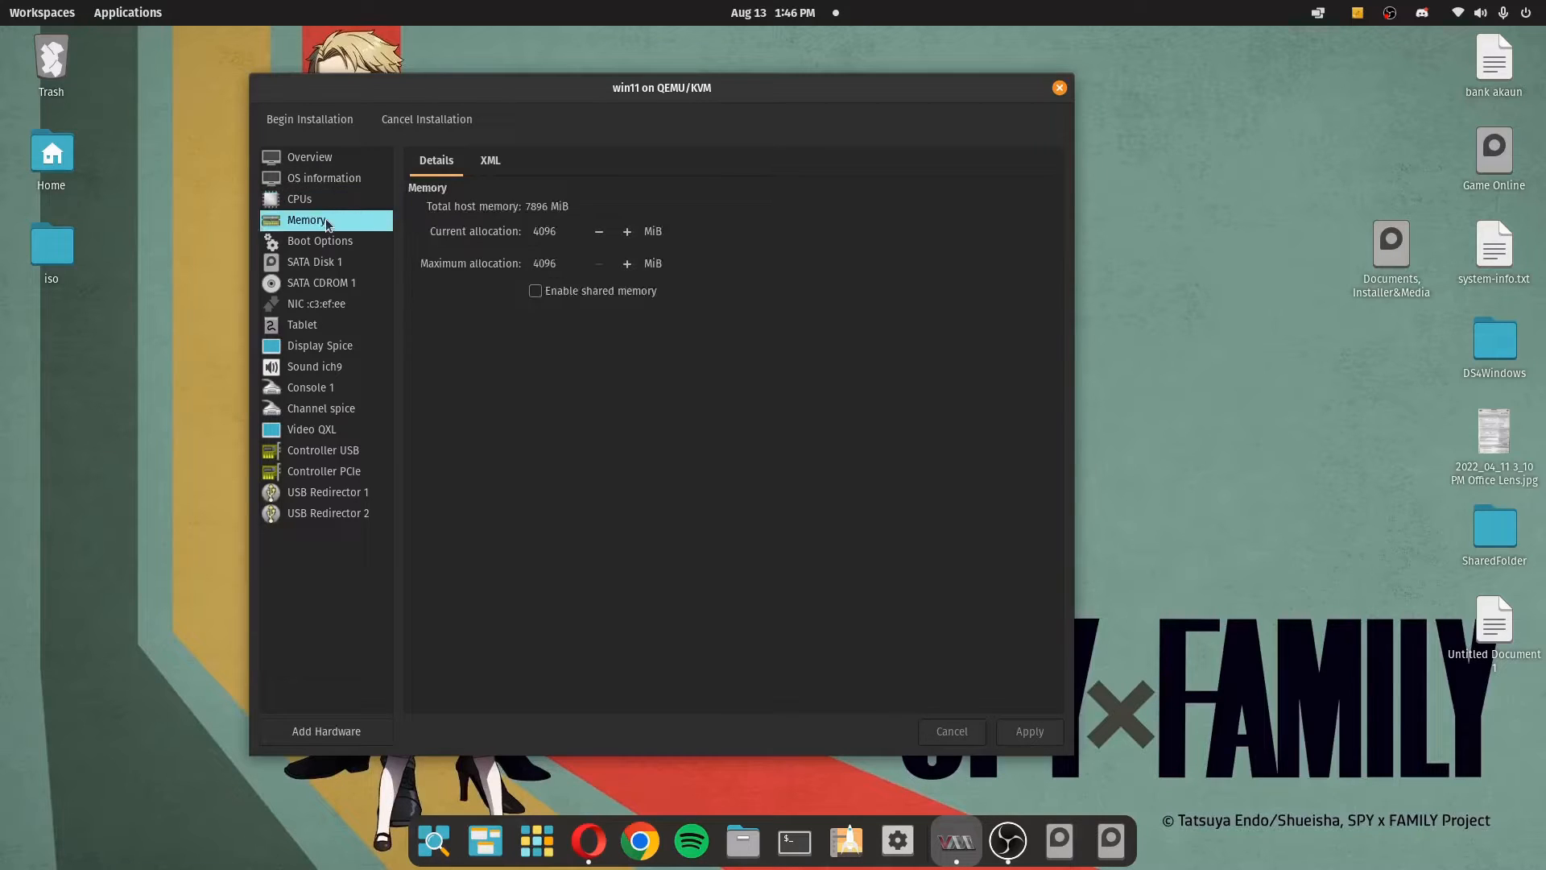
left_click(328, 243)
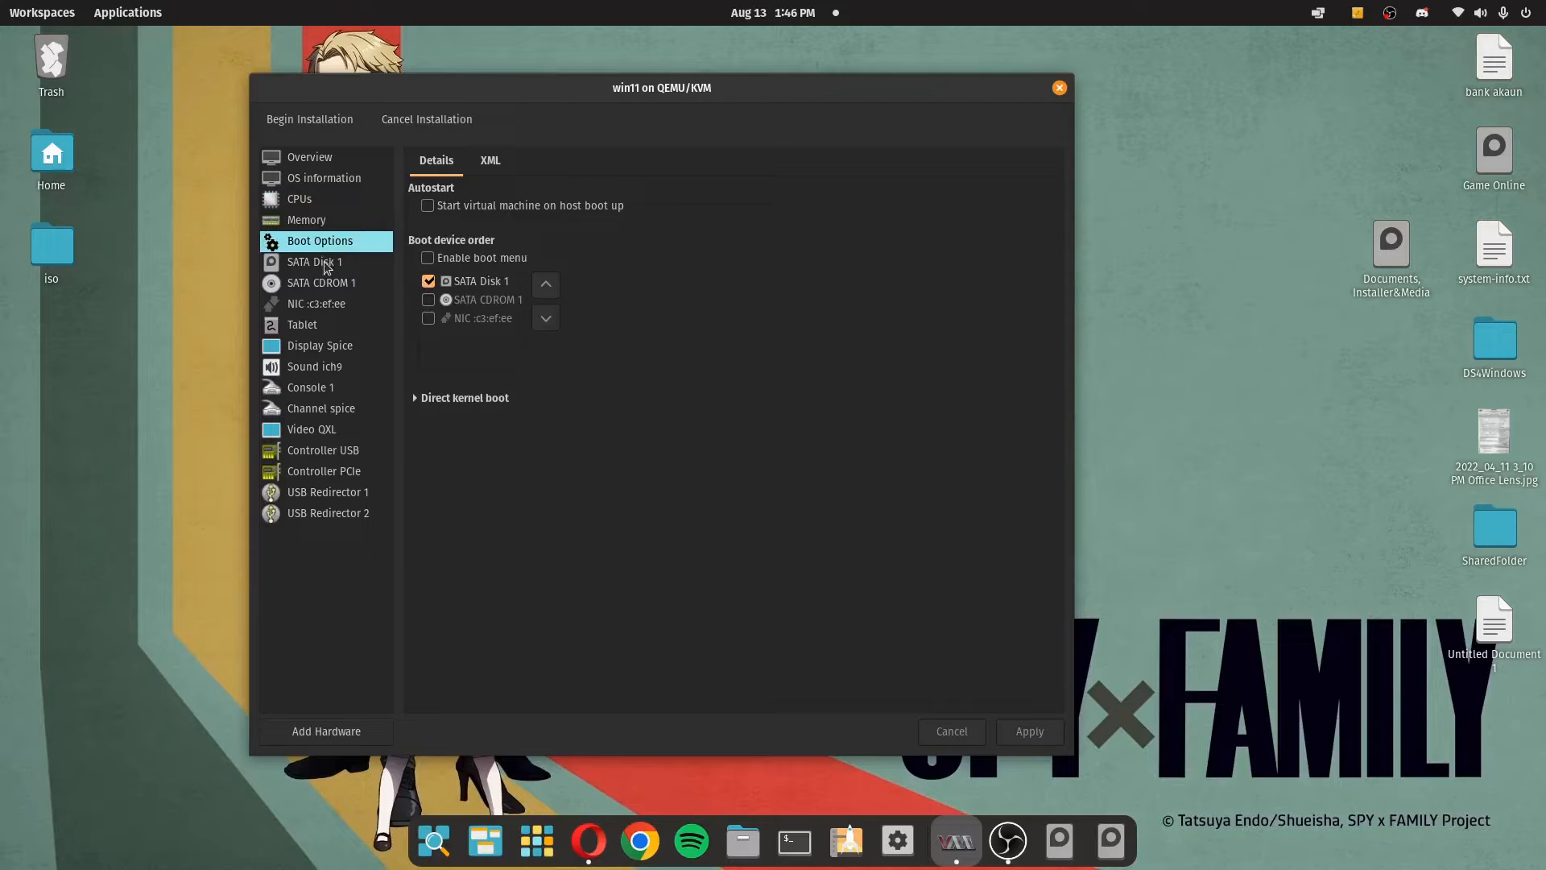
- Configure SATA Disk 1 with the VirtIO bus, writeback cache mode and Hypervisor default discard mode, and apply the changes
left_click(327, 266)
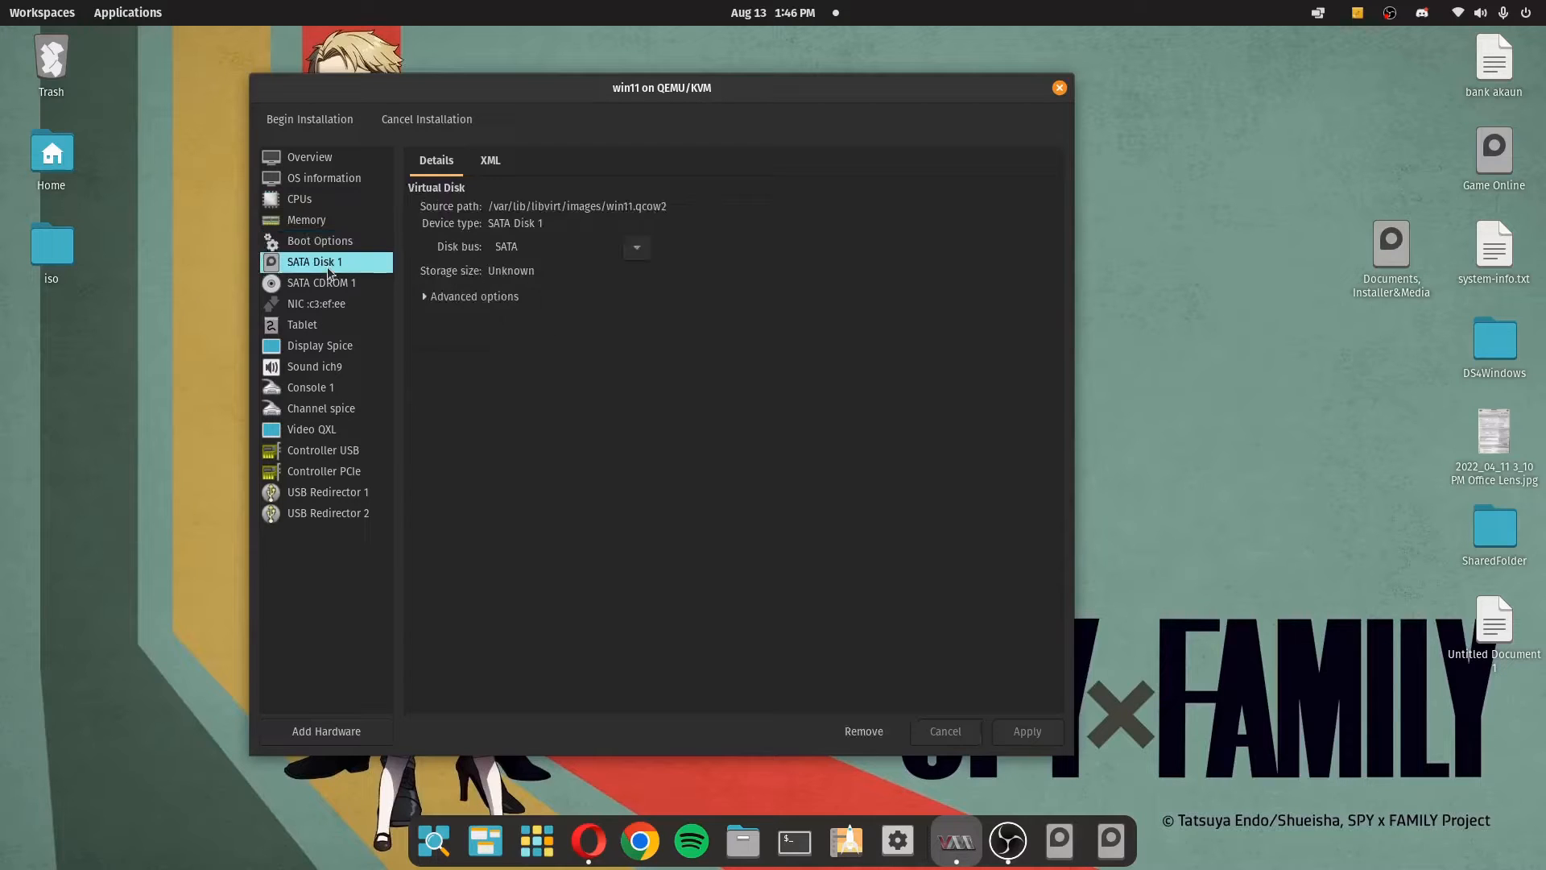
left_click(640, 249)
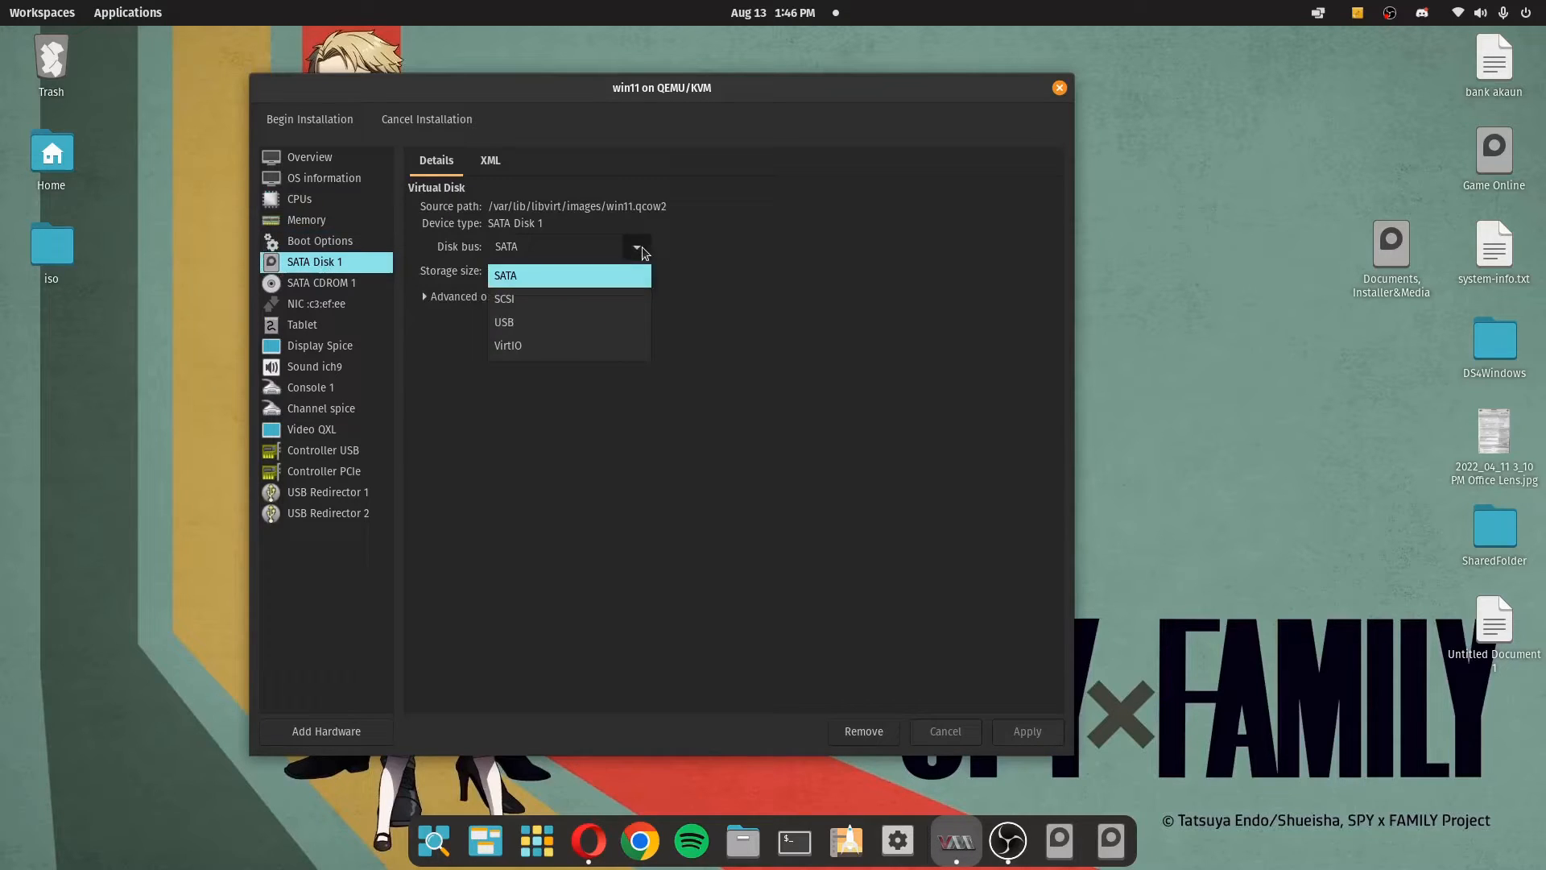
left_click(630, 344)
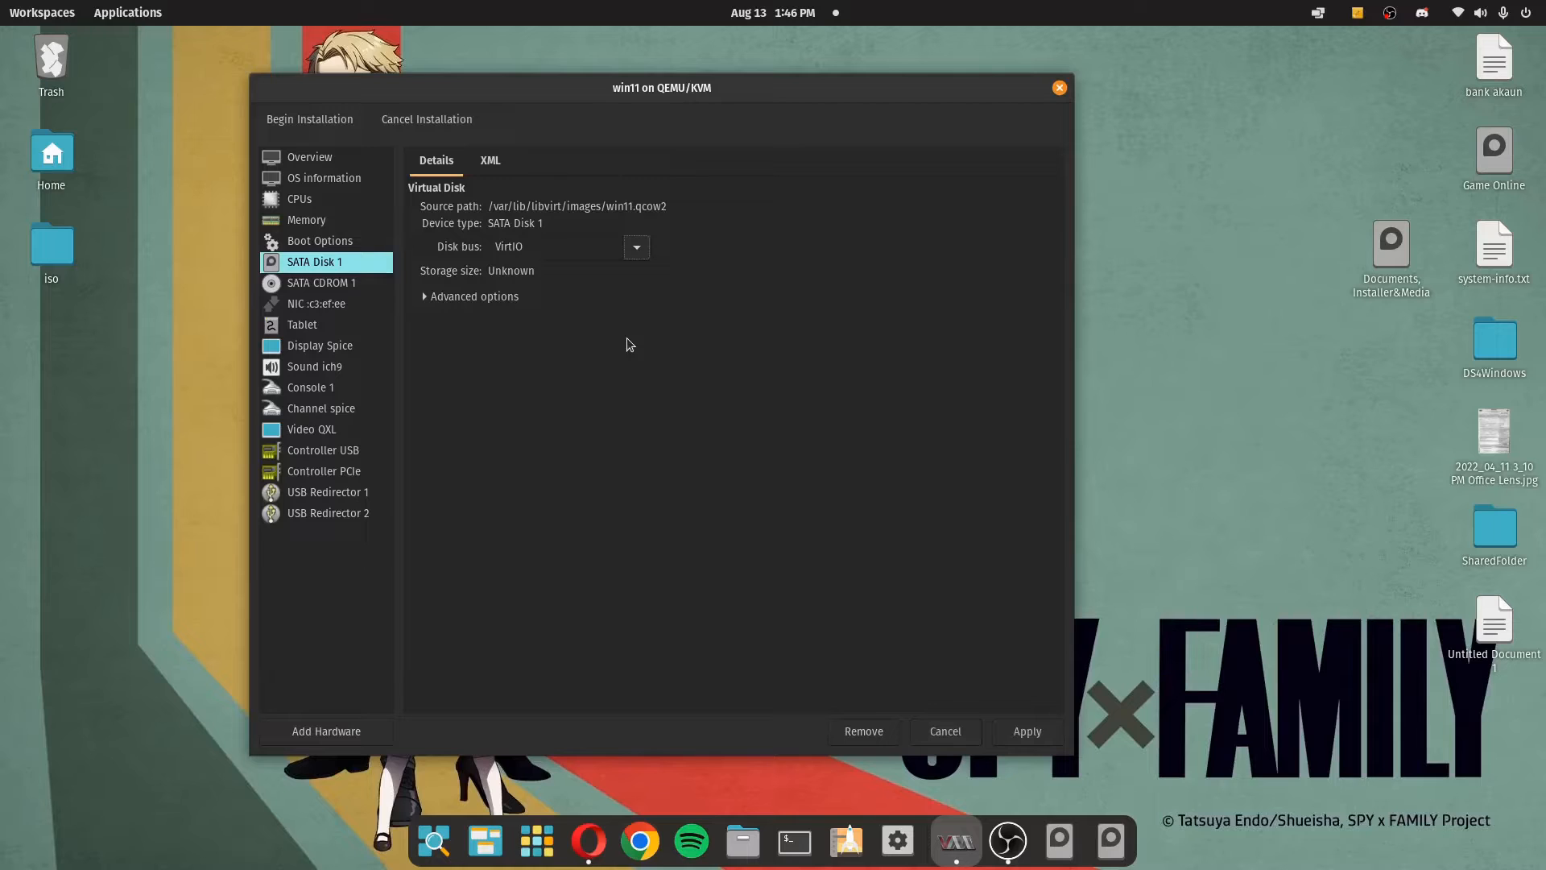
left_click(442, 299)
left_click(640, 387)
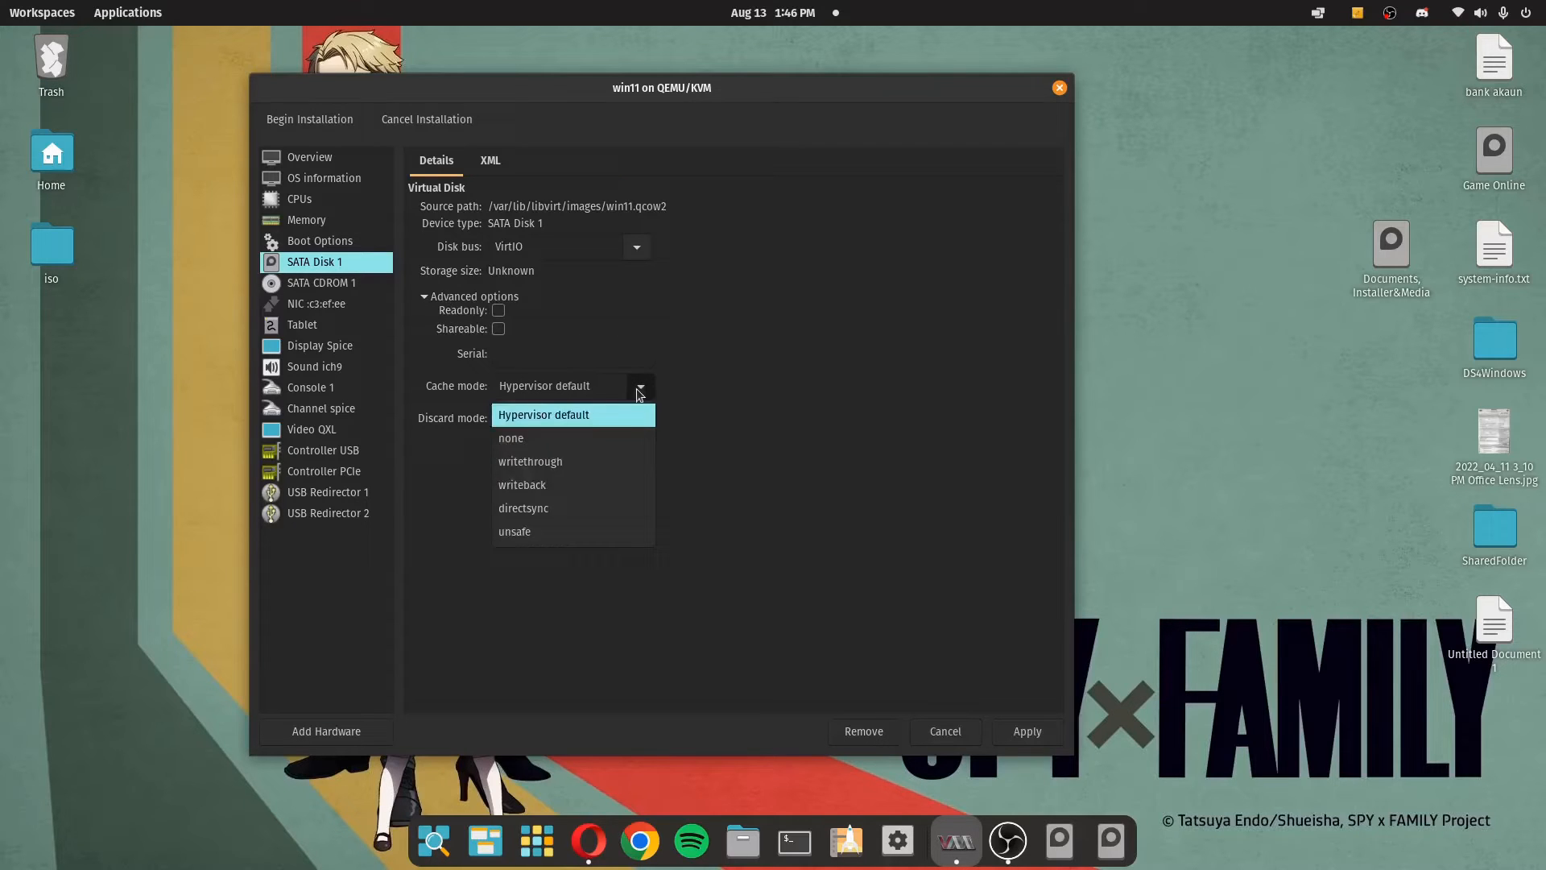
left_click(622, 491)
left_click(641, 420)
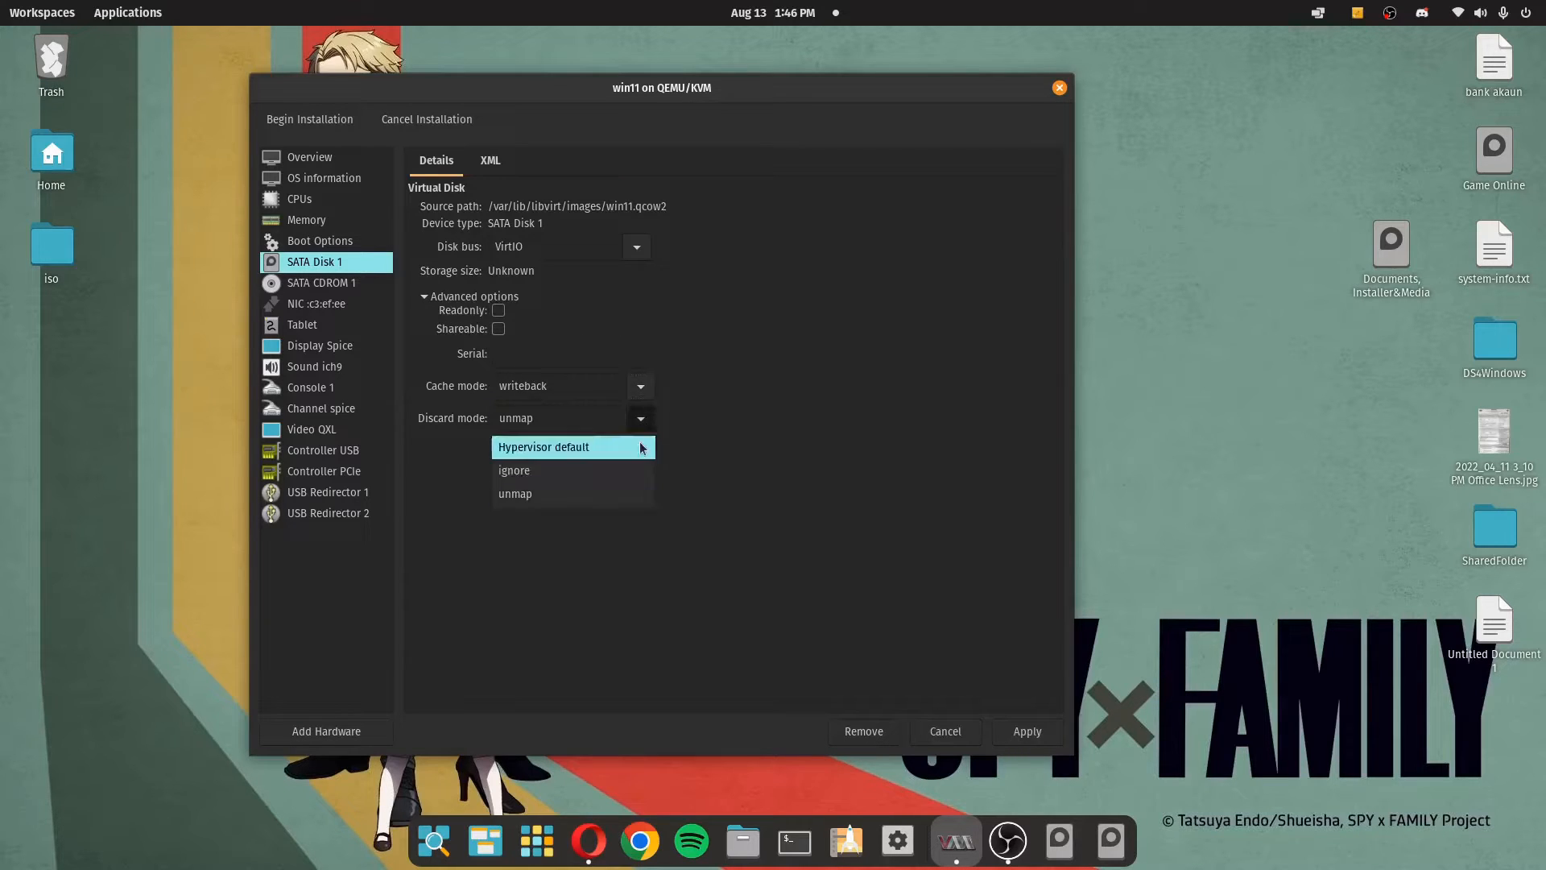
left_click(642, 448)
left_click(1026, 733)
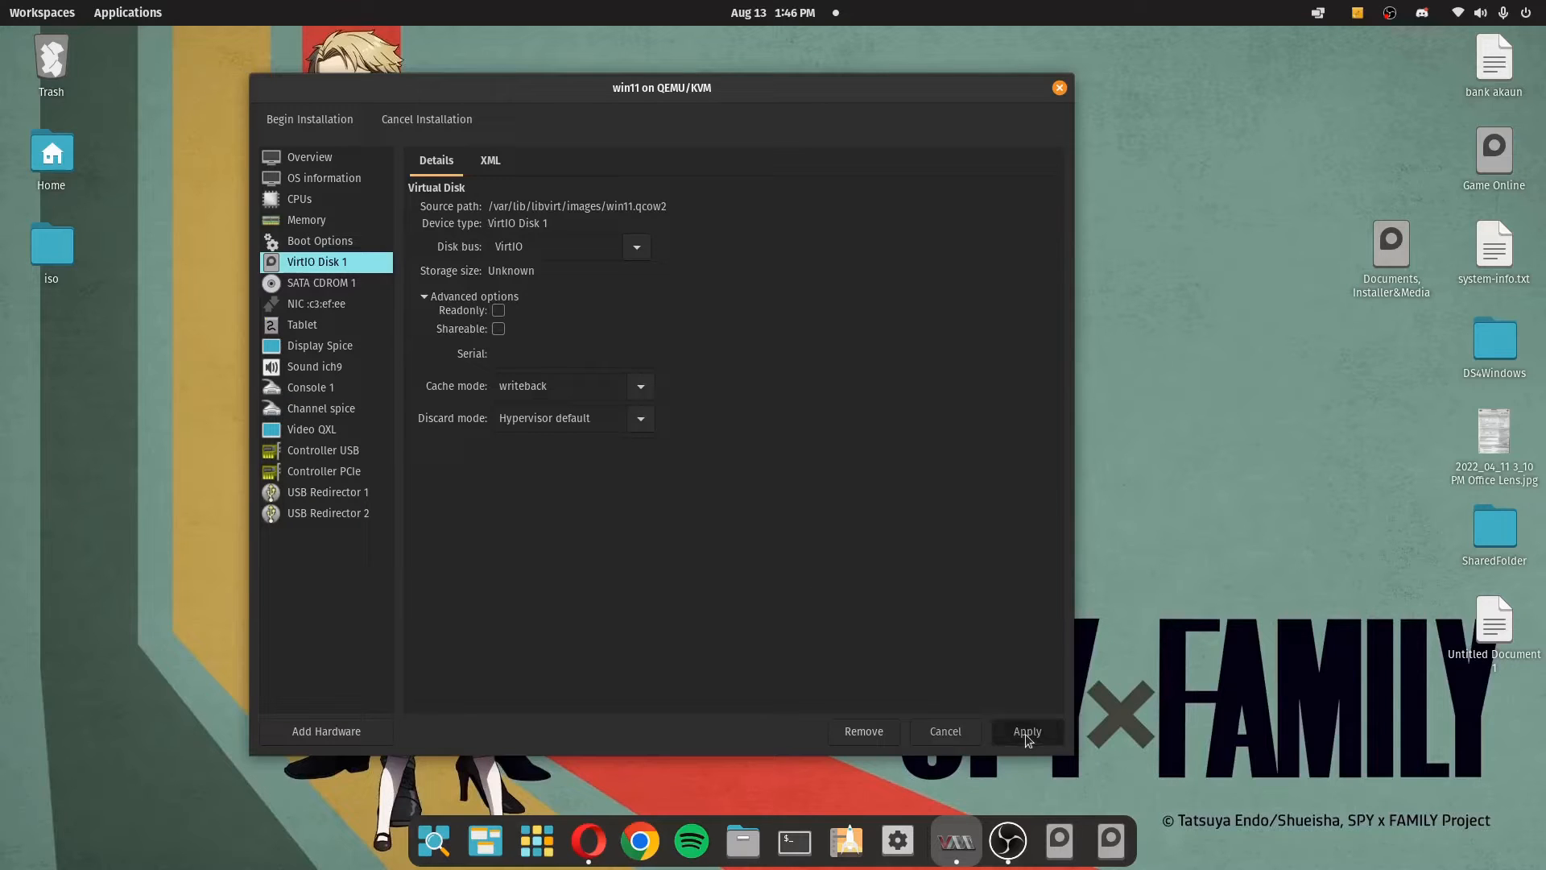
- Check the SATA CDROM 1 source path, and select virtio-win-0.1.215.iso as custom storage for a new storage device
left_click(299, 292)
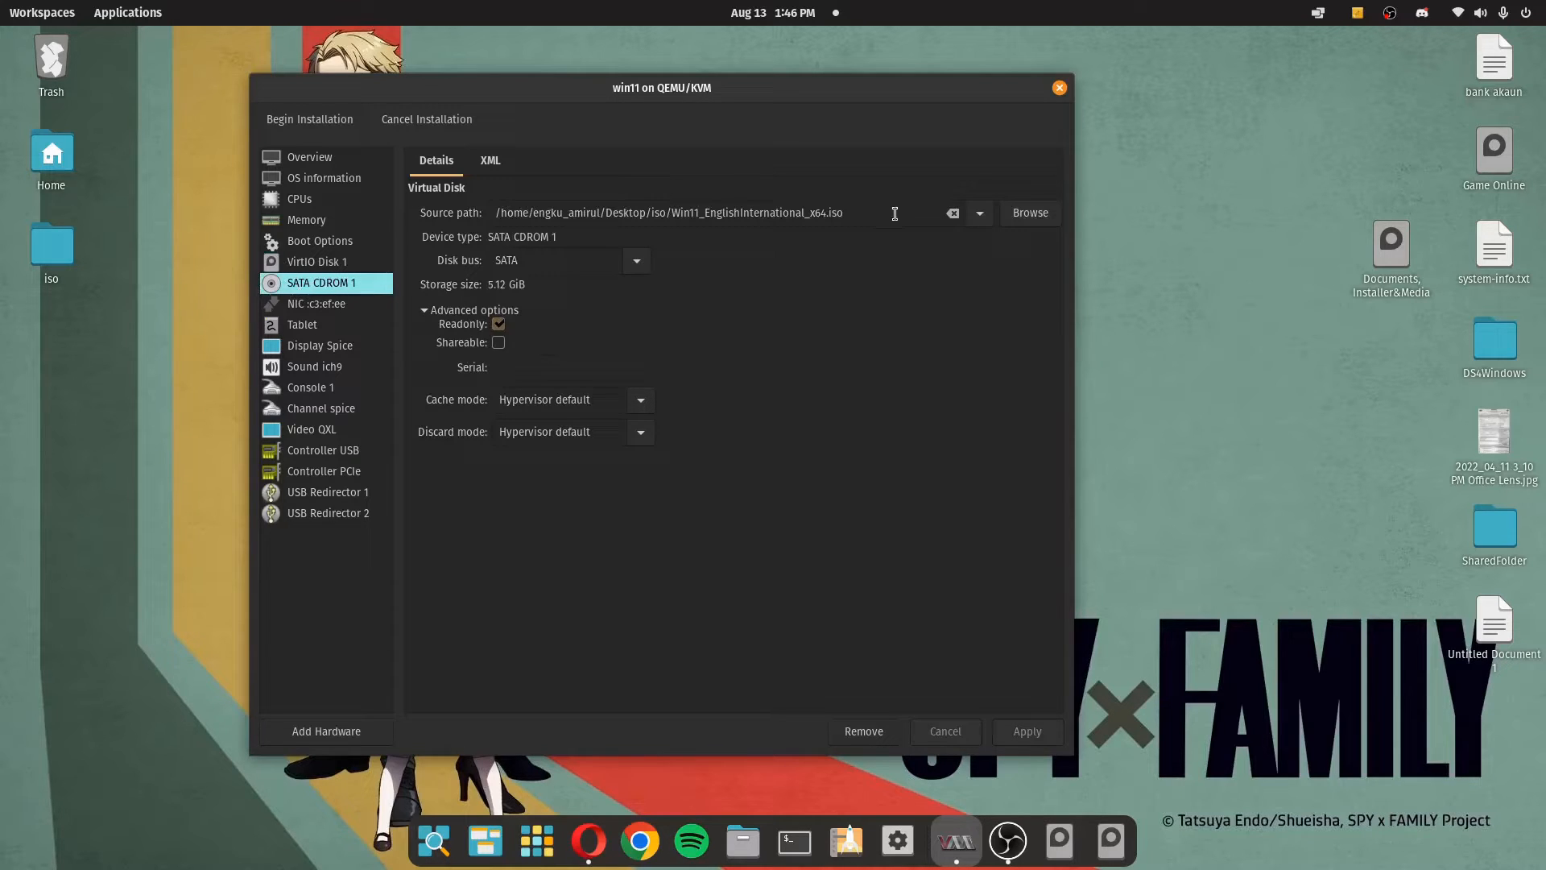
left_click(924, 215)
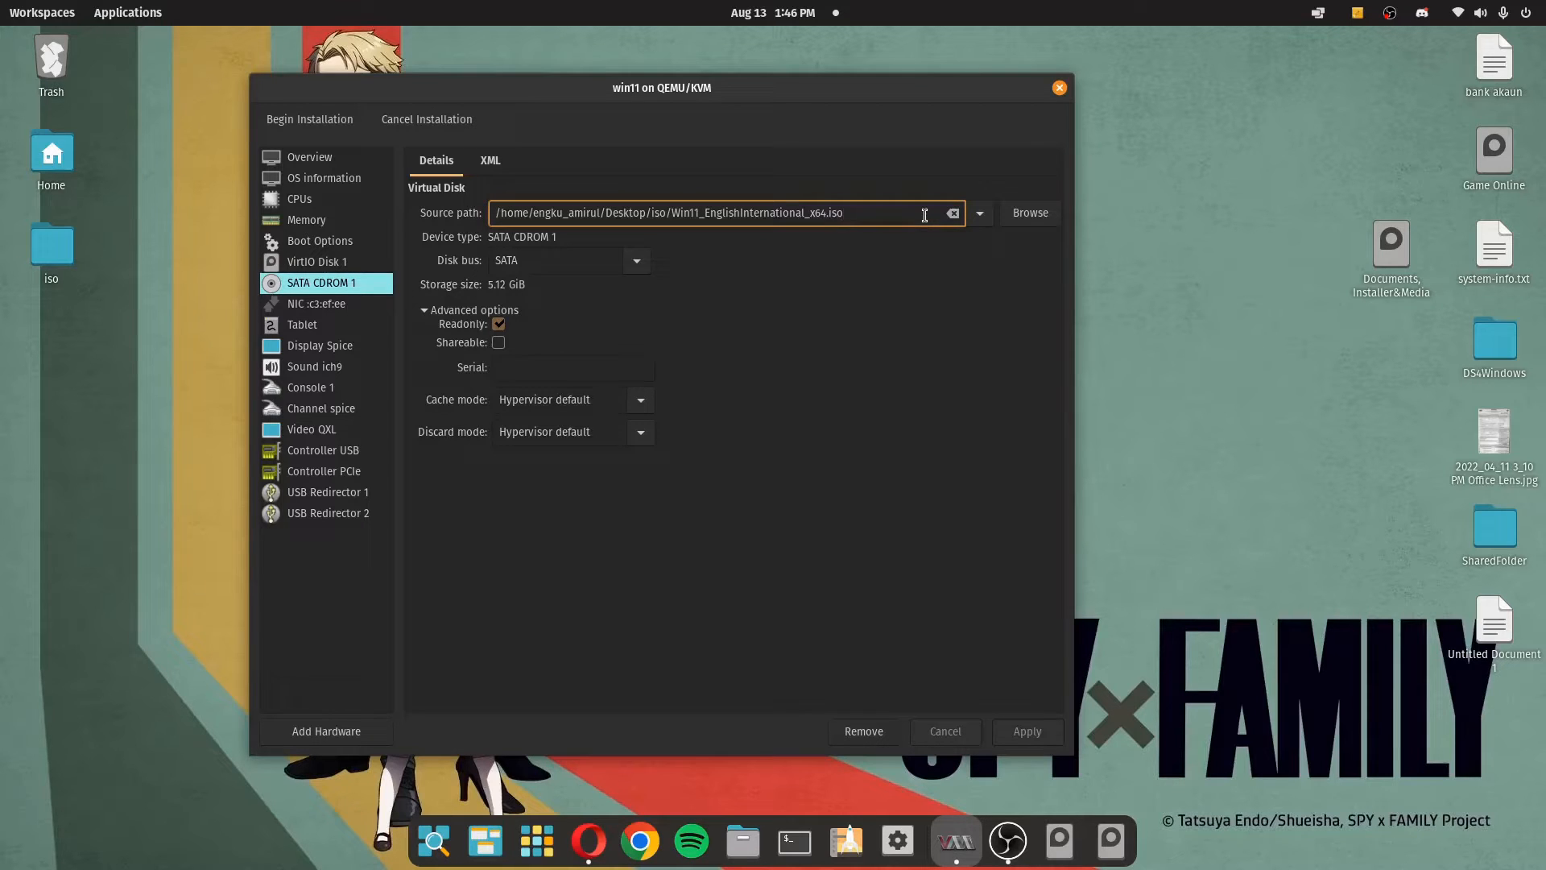
left_click(350, 733)
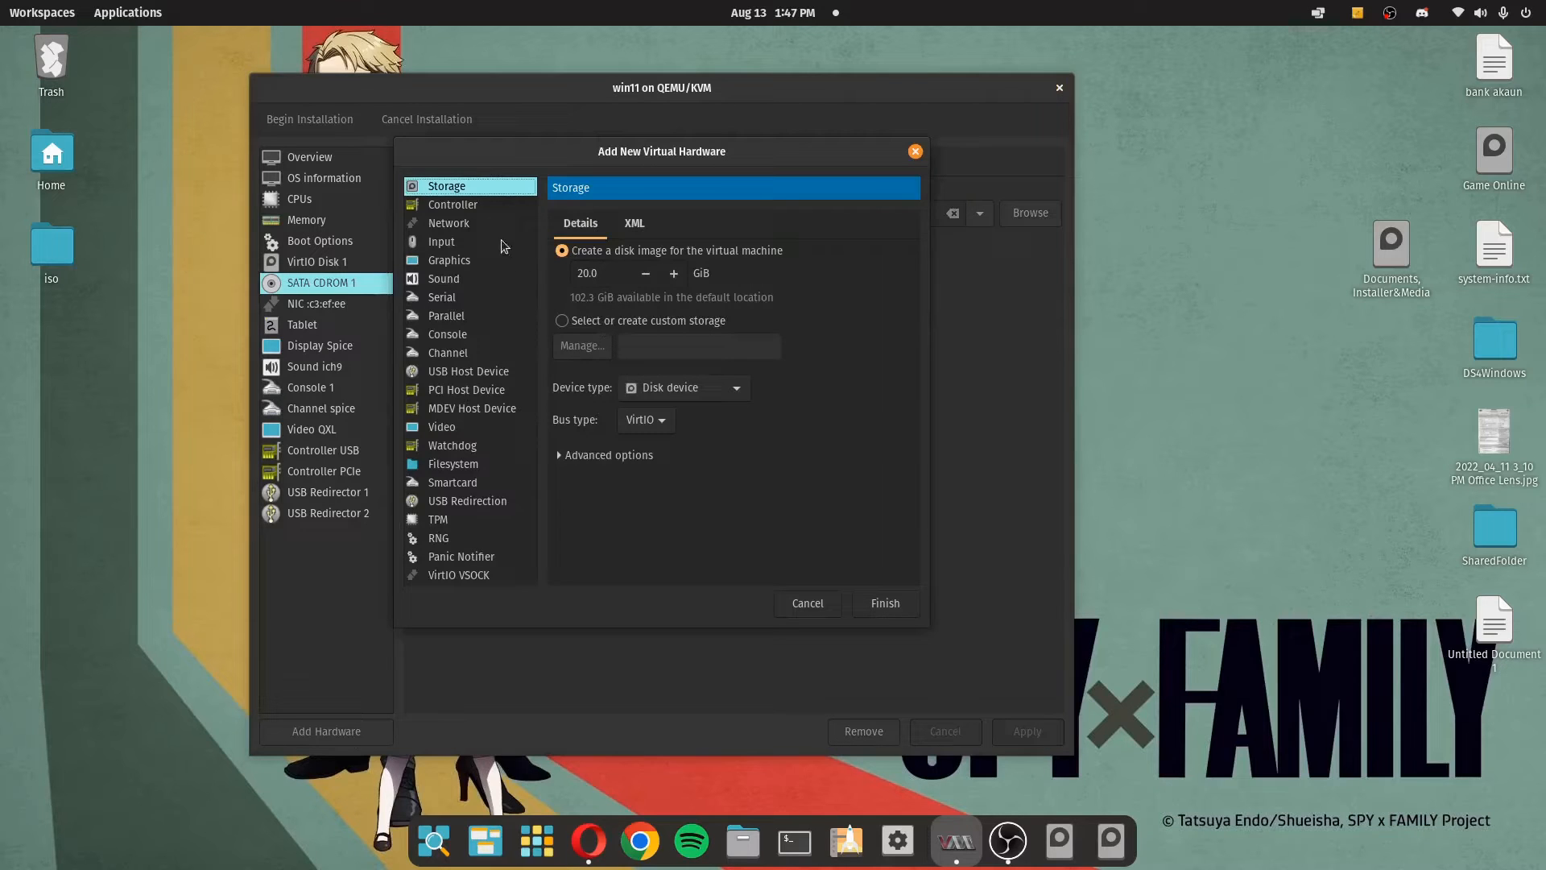
left_click(575, 320)
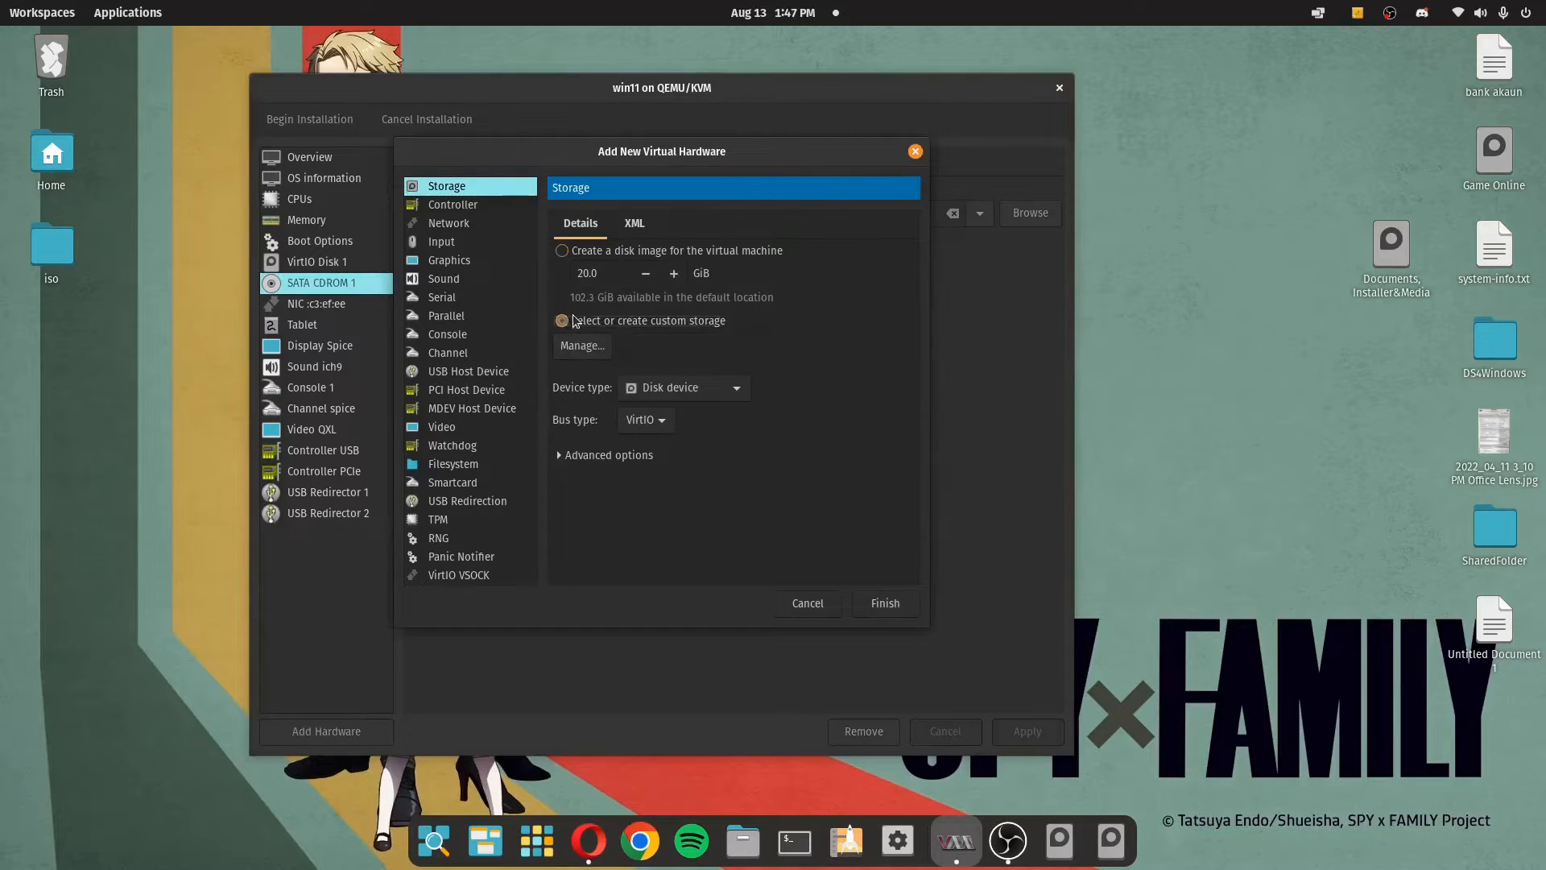
left_click(601, 347)
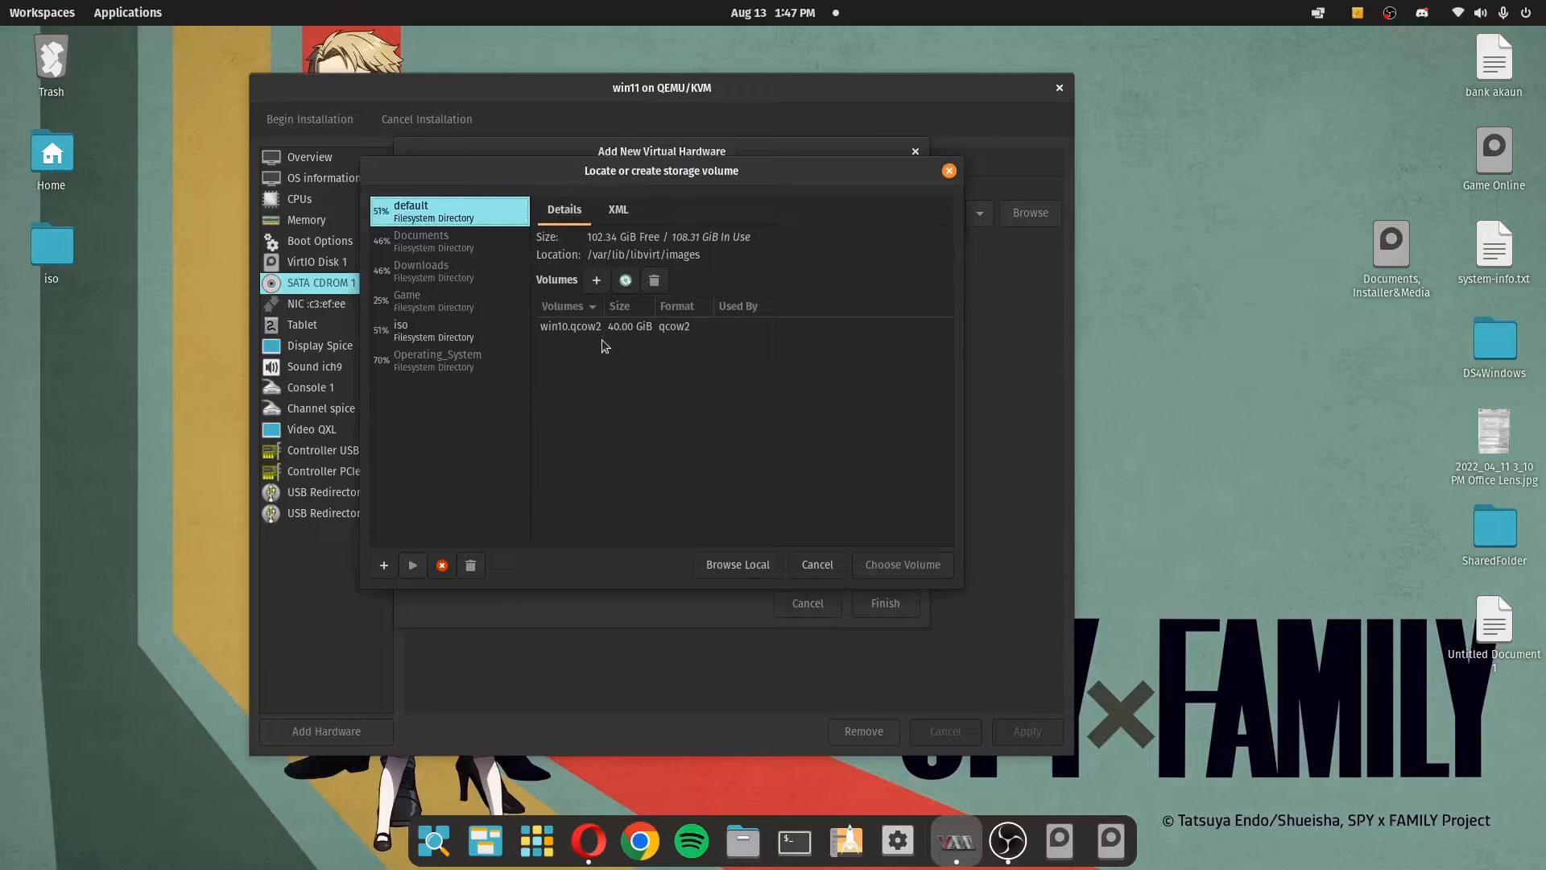
left_click(736, 563)
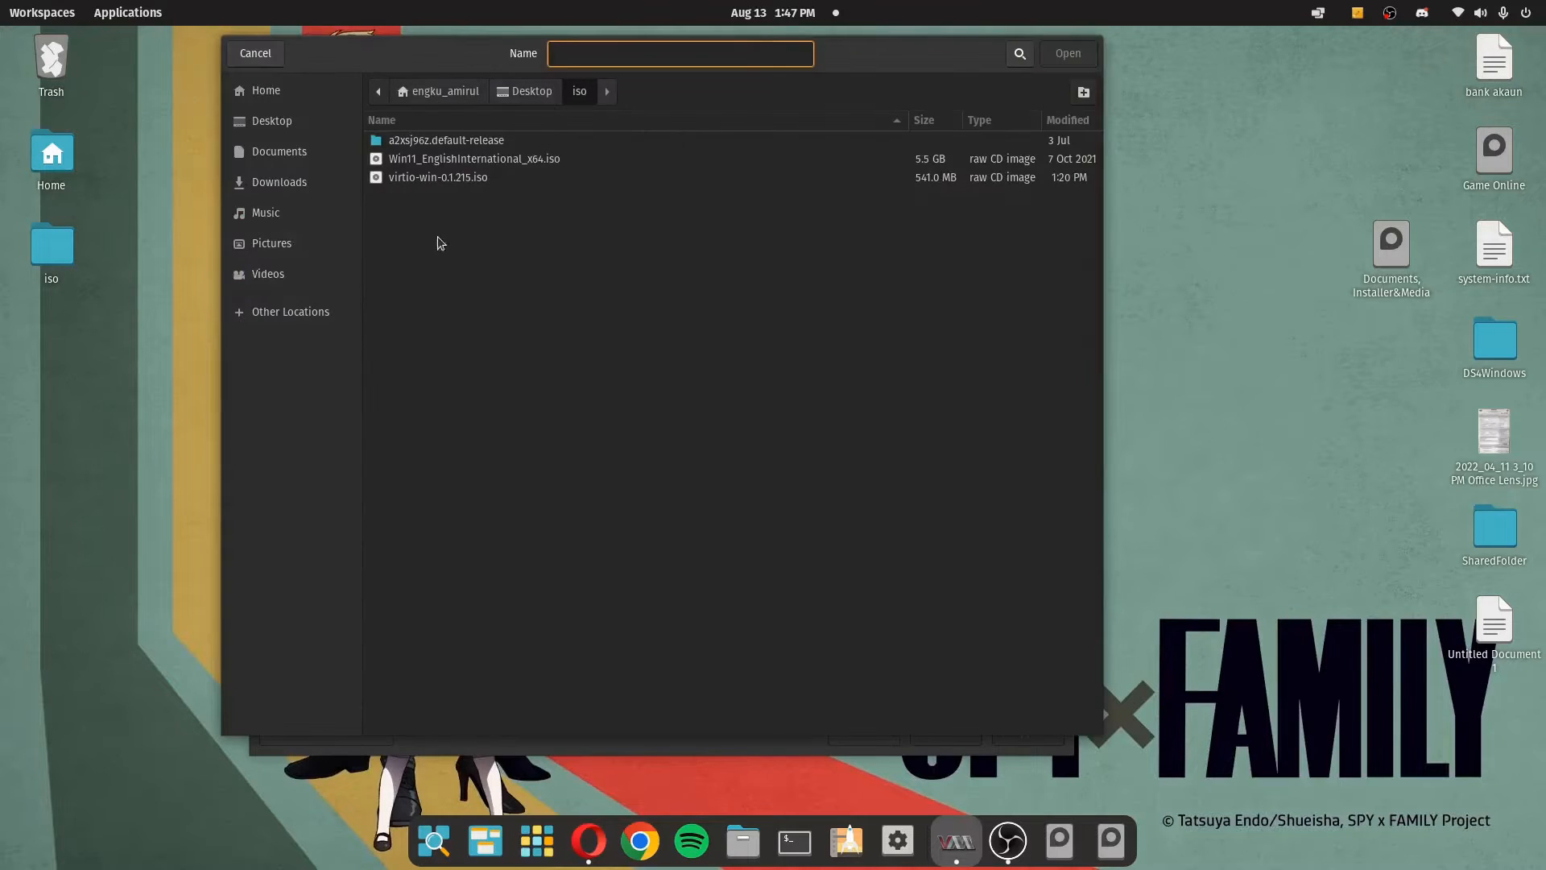
left_click(427, 178)
left_click(1060, 60)
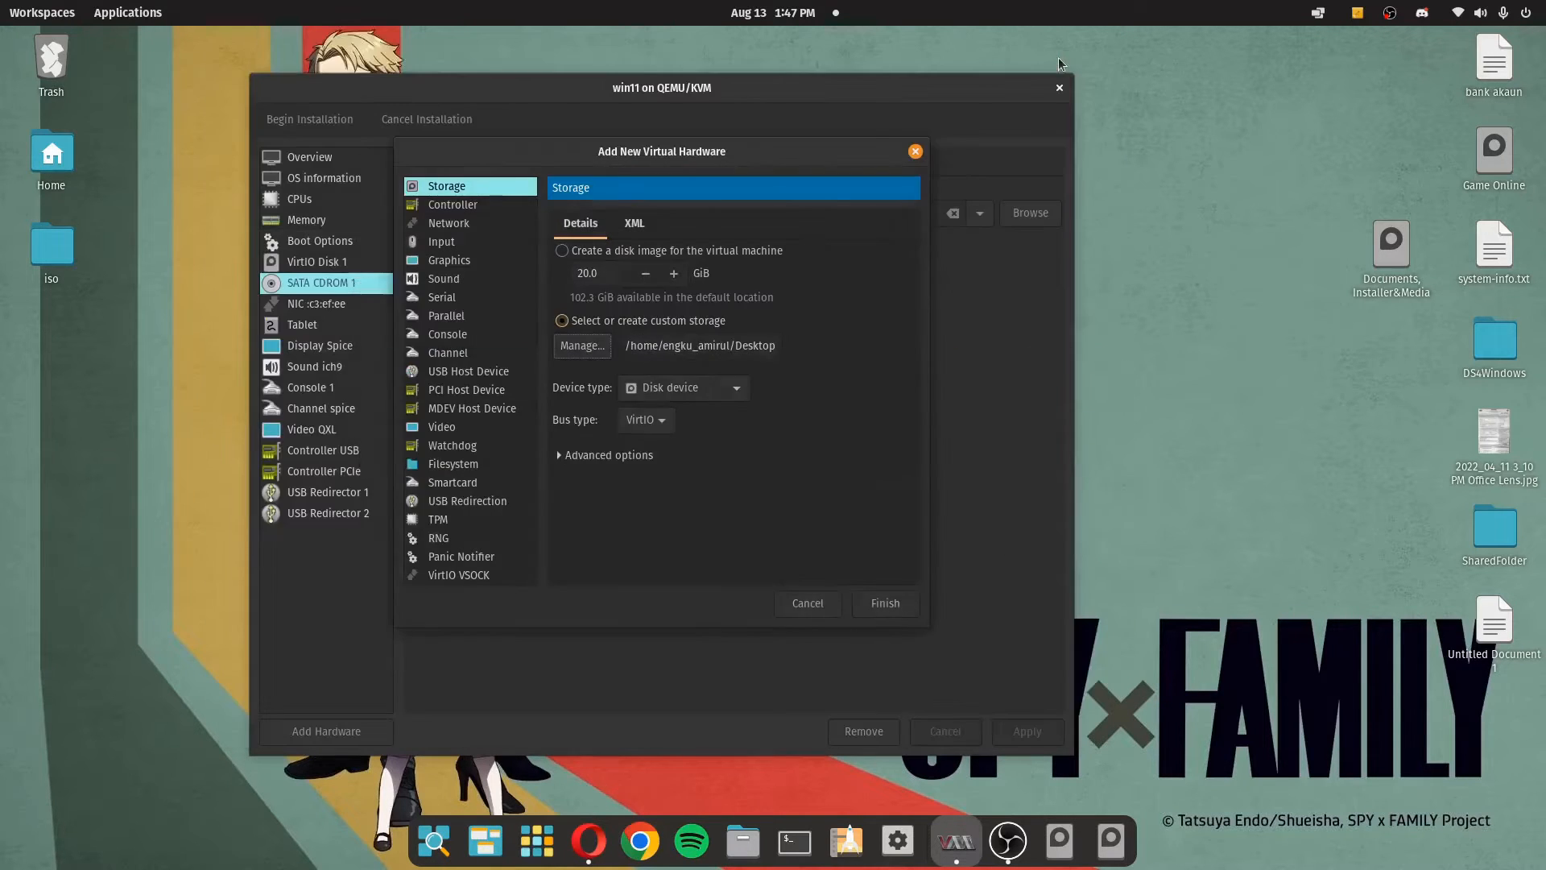
- Set the new storage's bus type to SATA and device type to CDROM device, and add it to the virtual machine
left_click(660, 423)
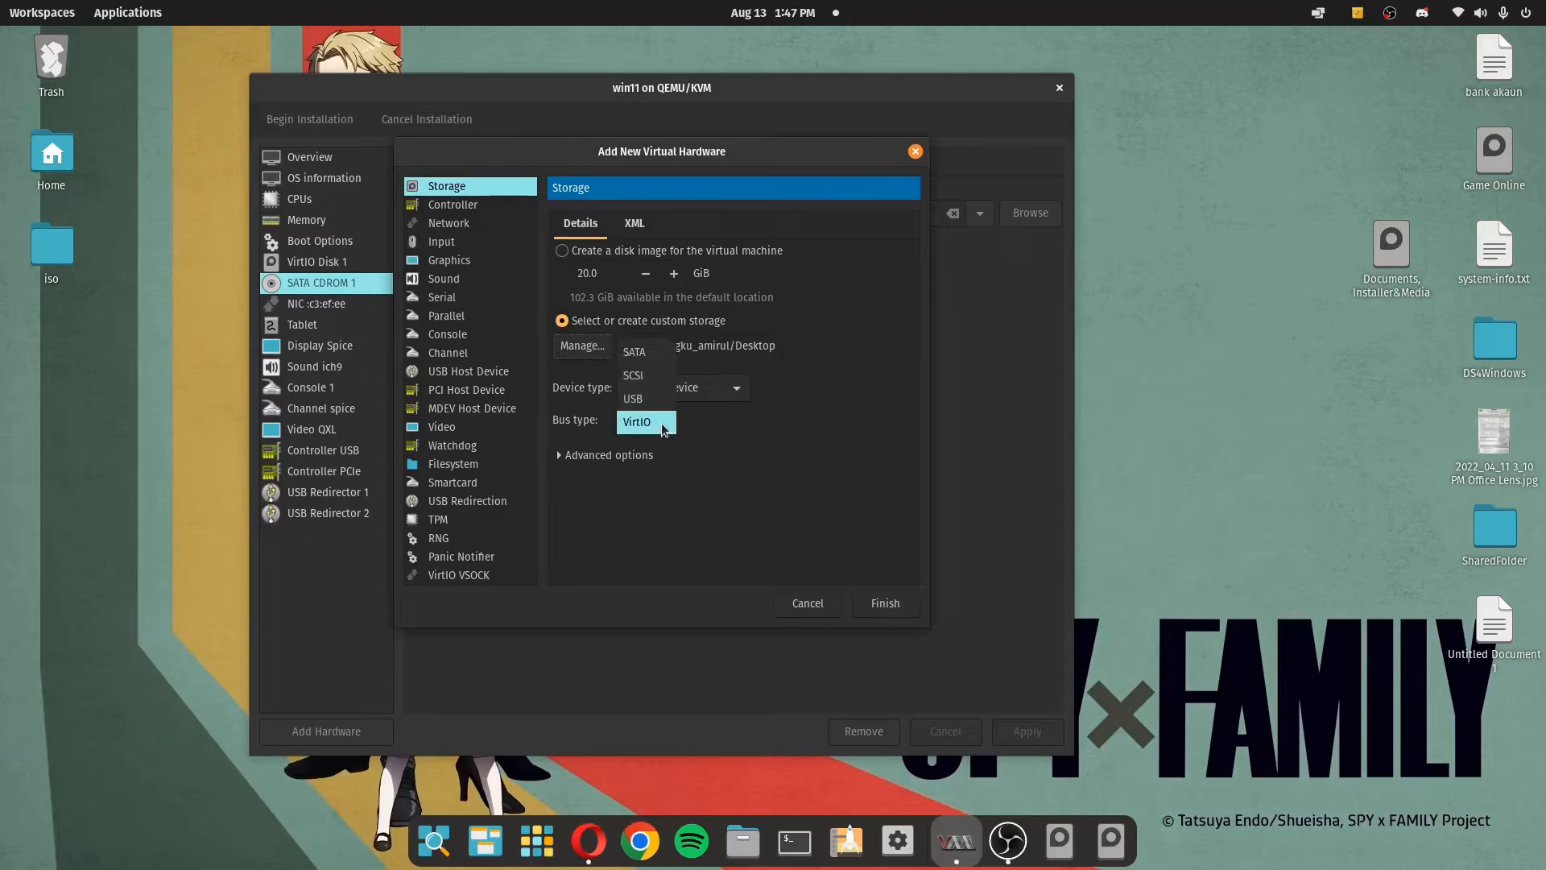
left_click(663, 364)
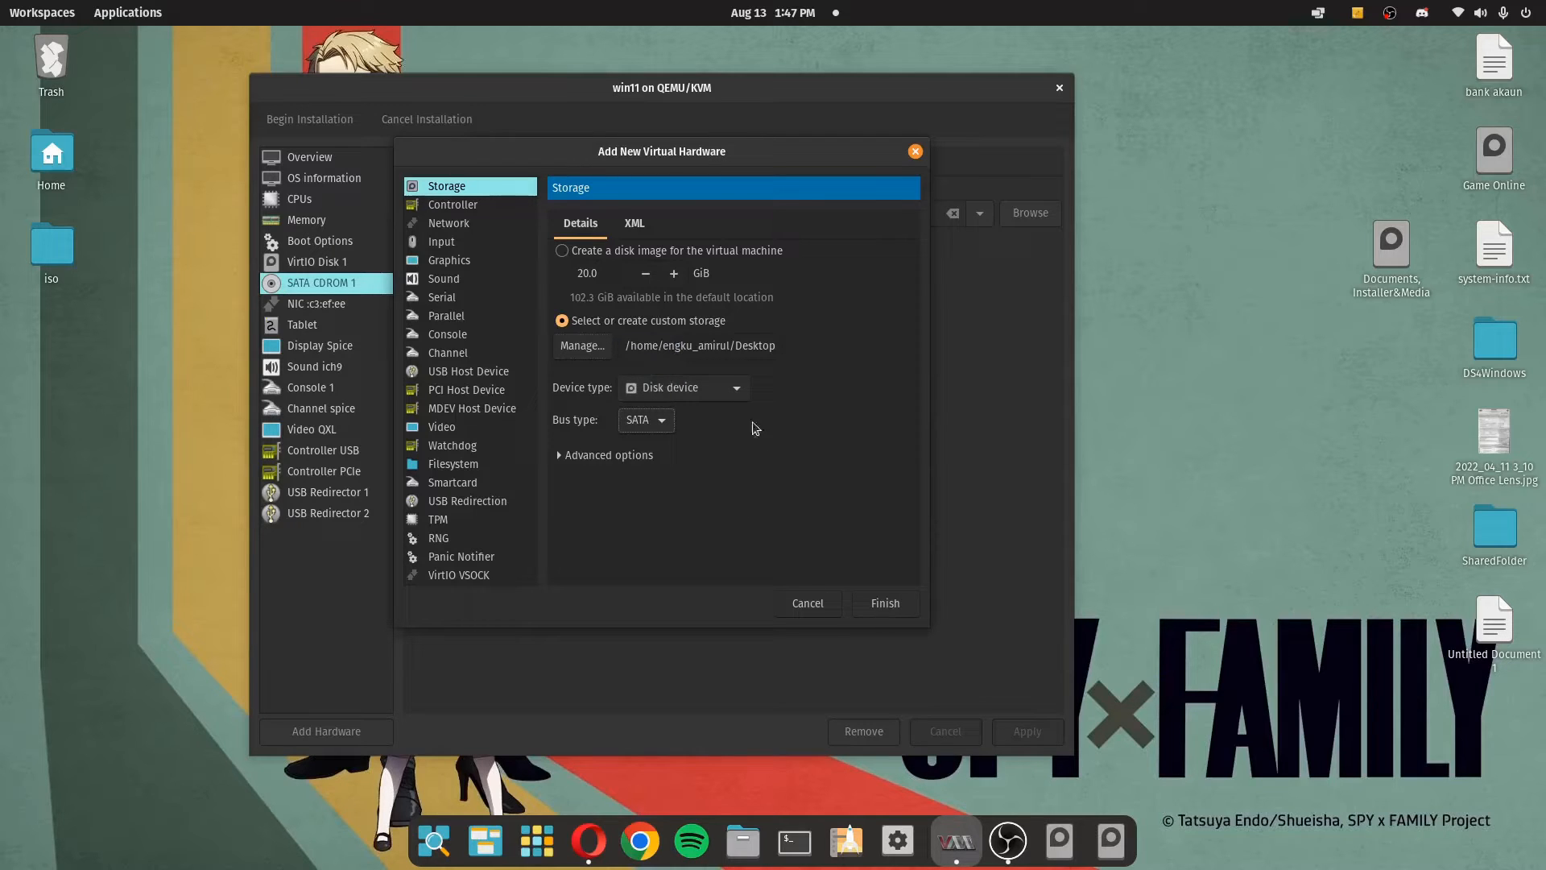
left_click(729, 390)
left_click(726, 413)
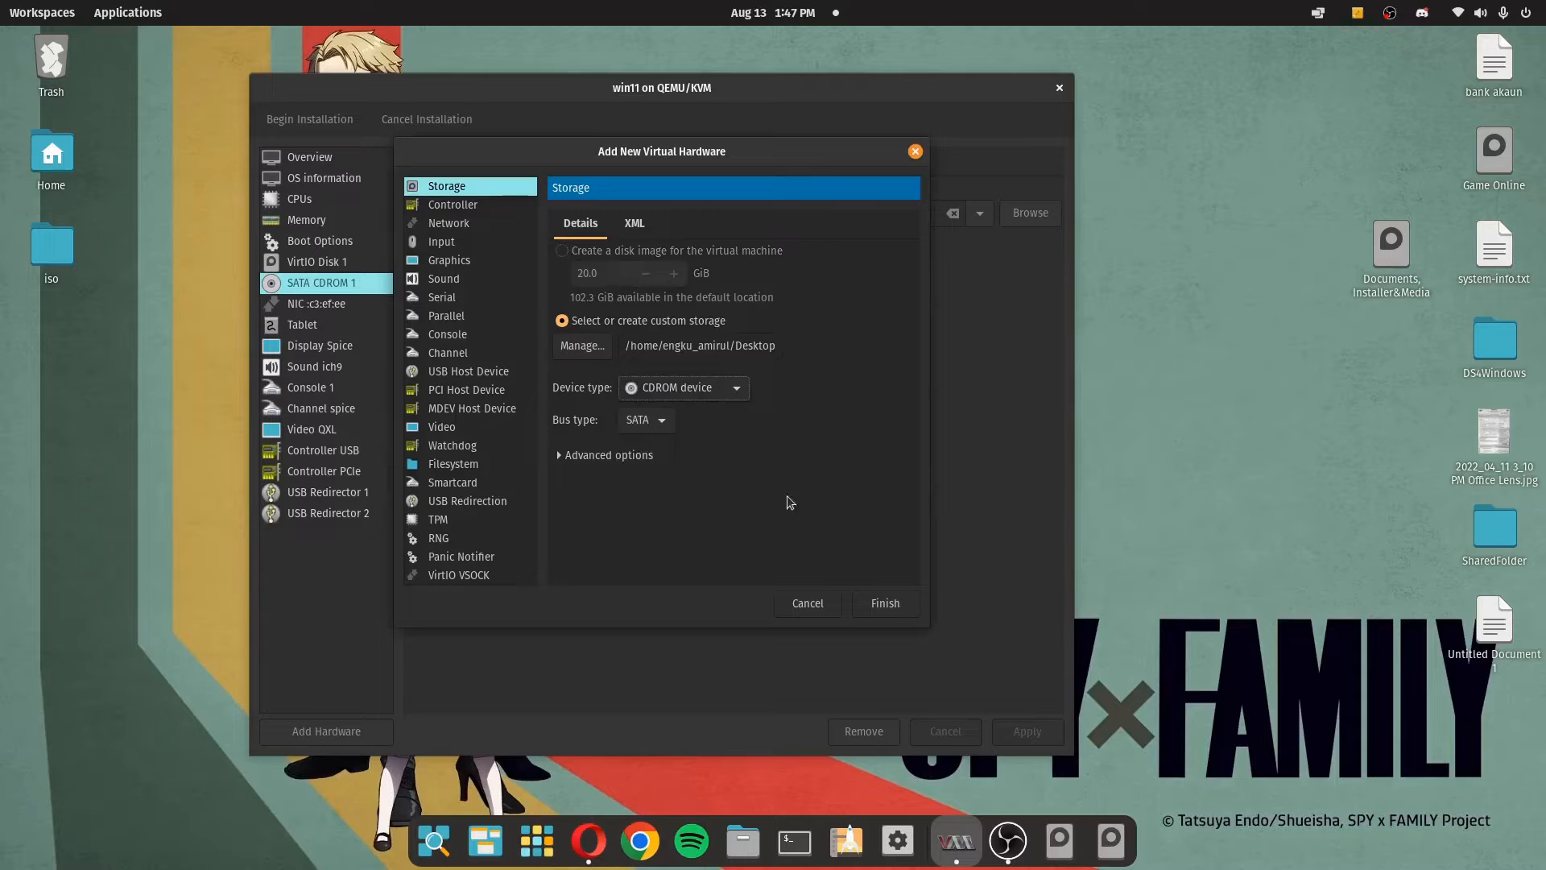
left_click(886, 604)
key("Return")
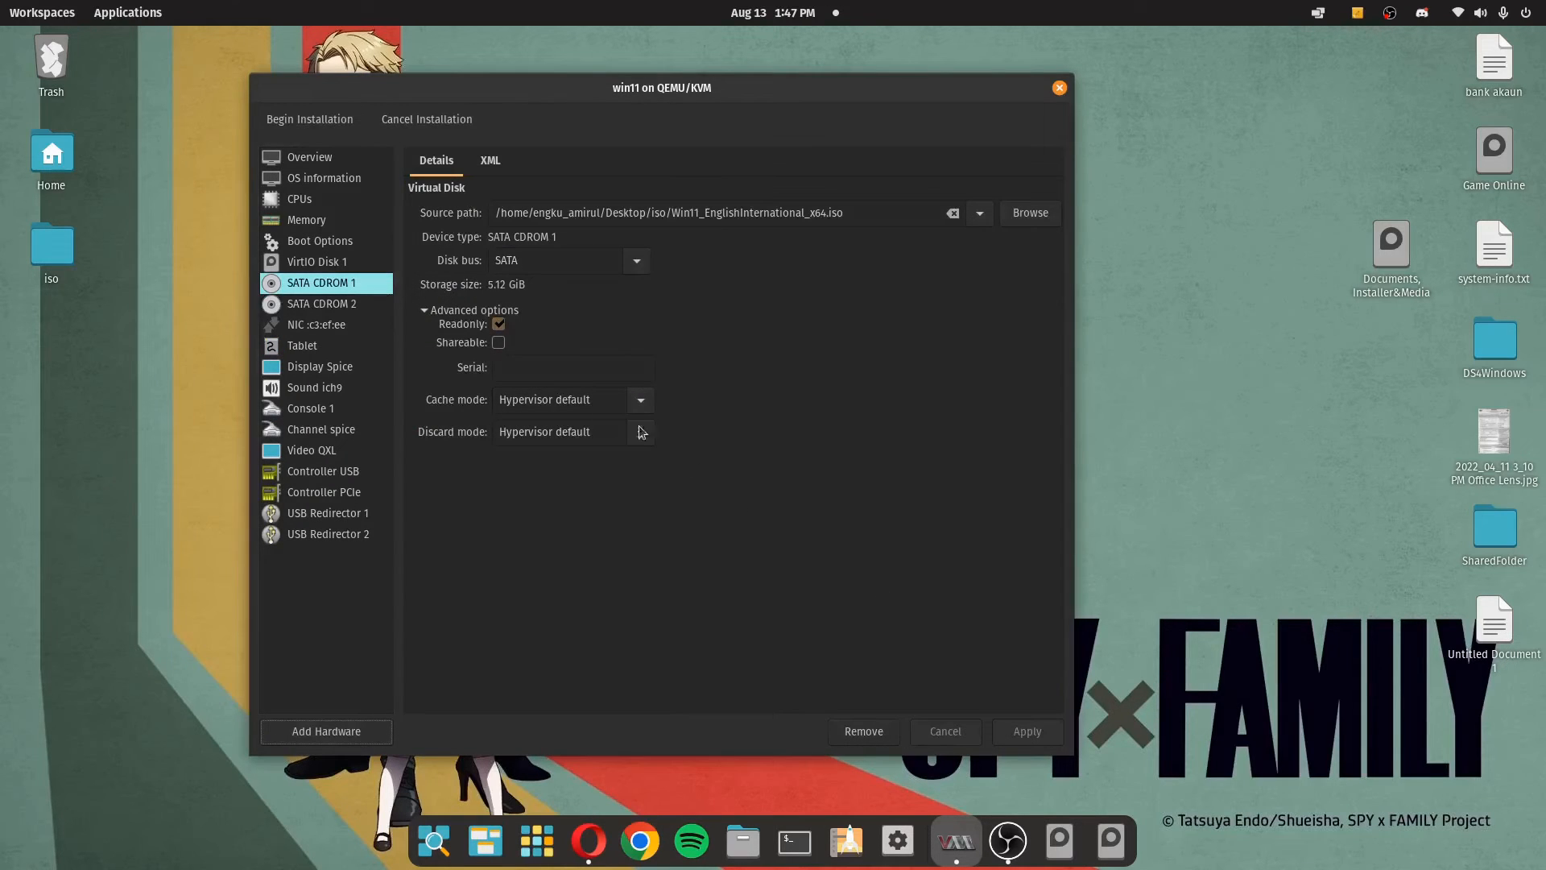
- Add an emulated TPM device to the virtual machine with model TIS and version 2.0
left_click(294, 737)
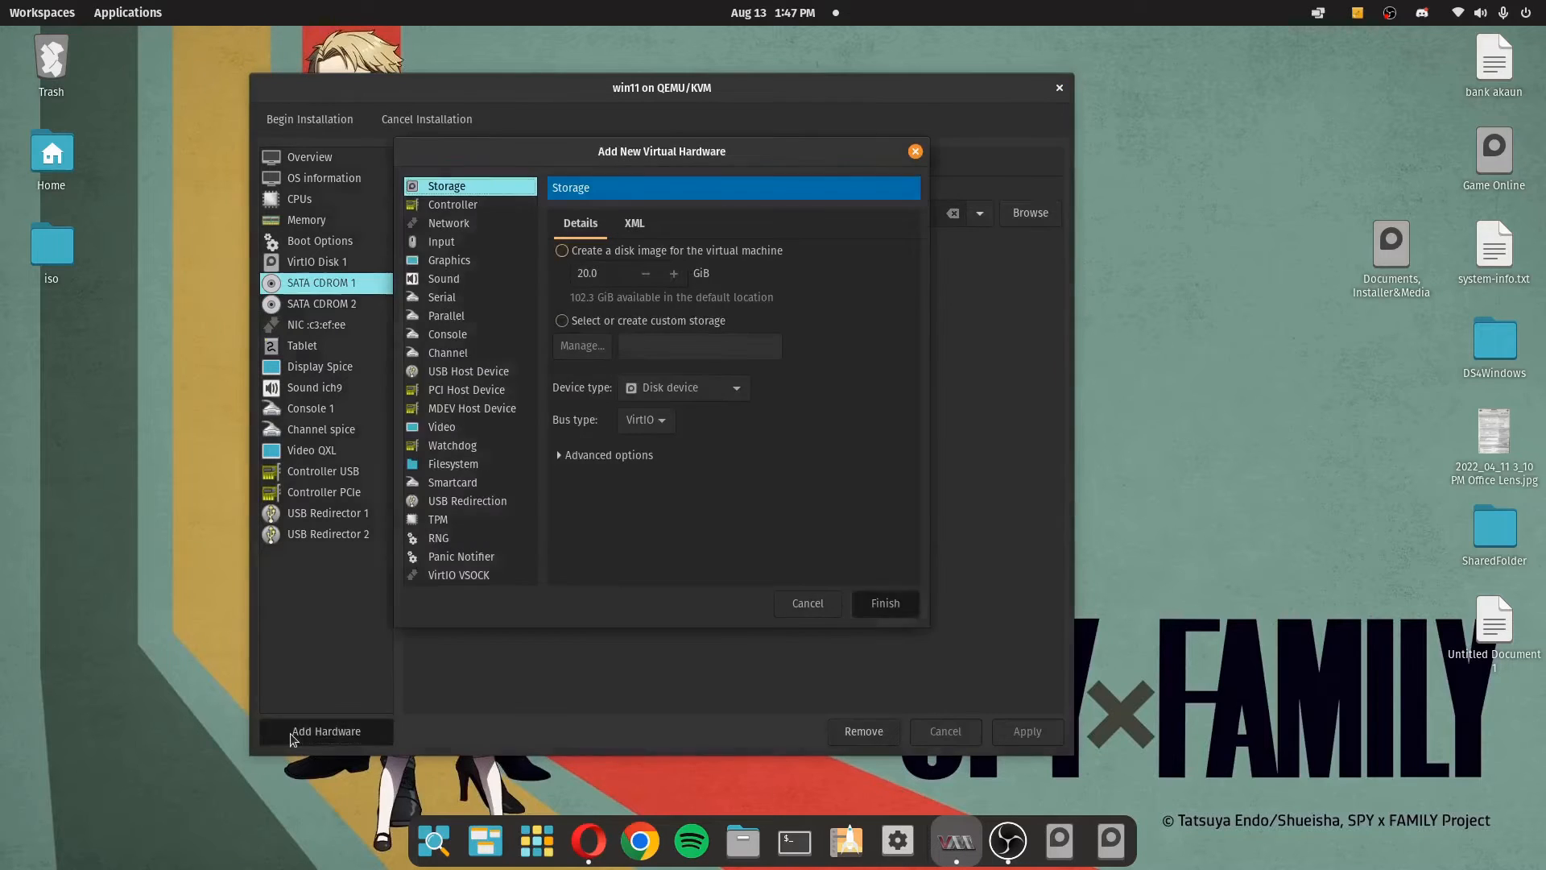
left_click(450, 522)
left_click(724, 264)
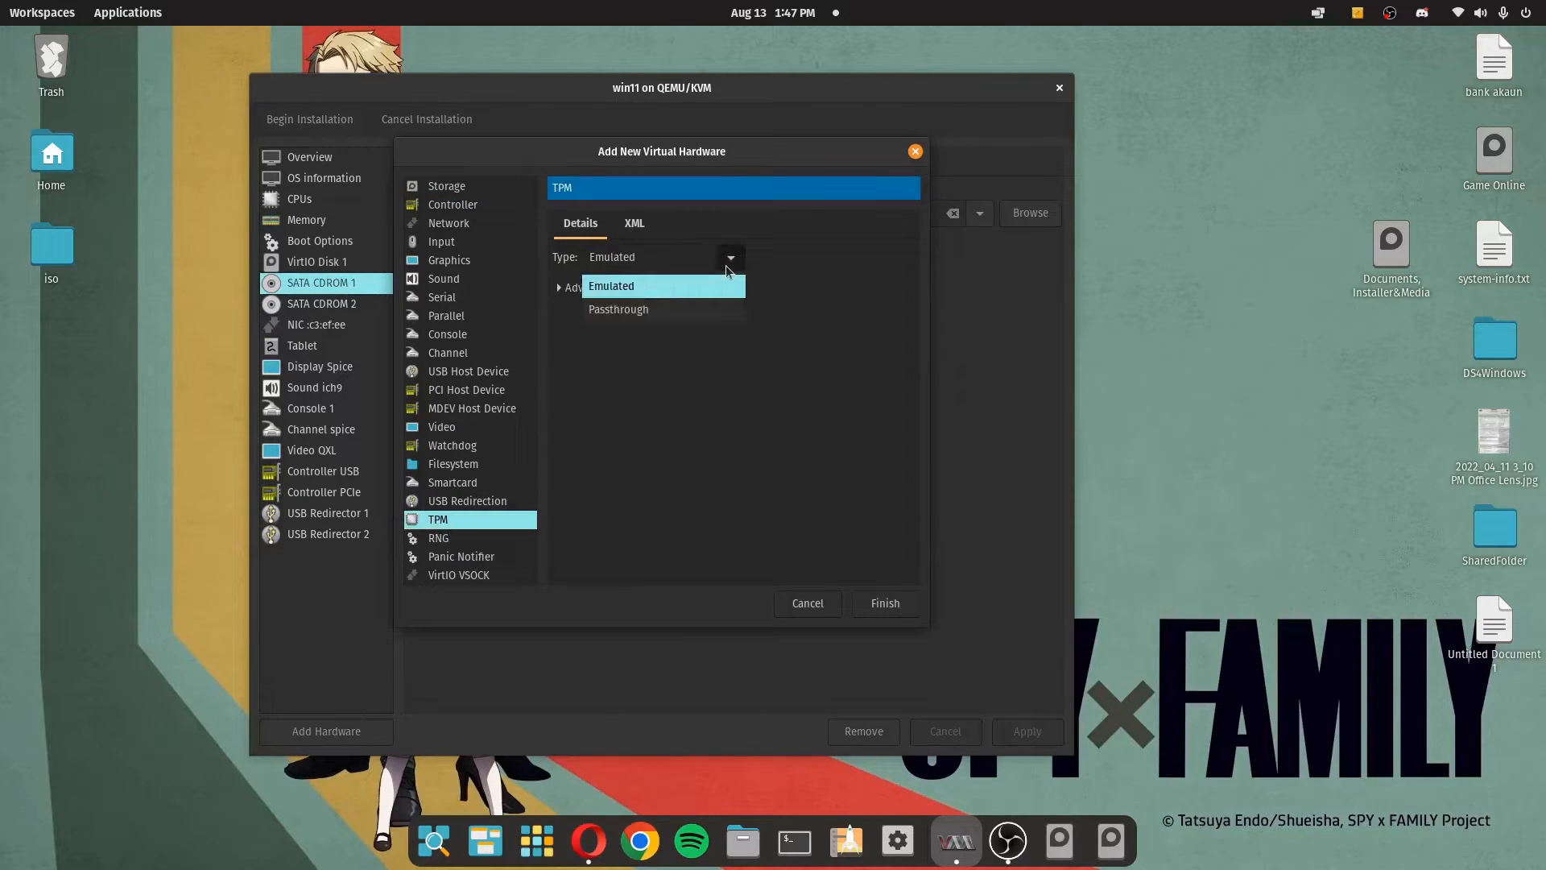
left_click(729, 289)
left_click(610, 289)
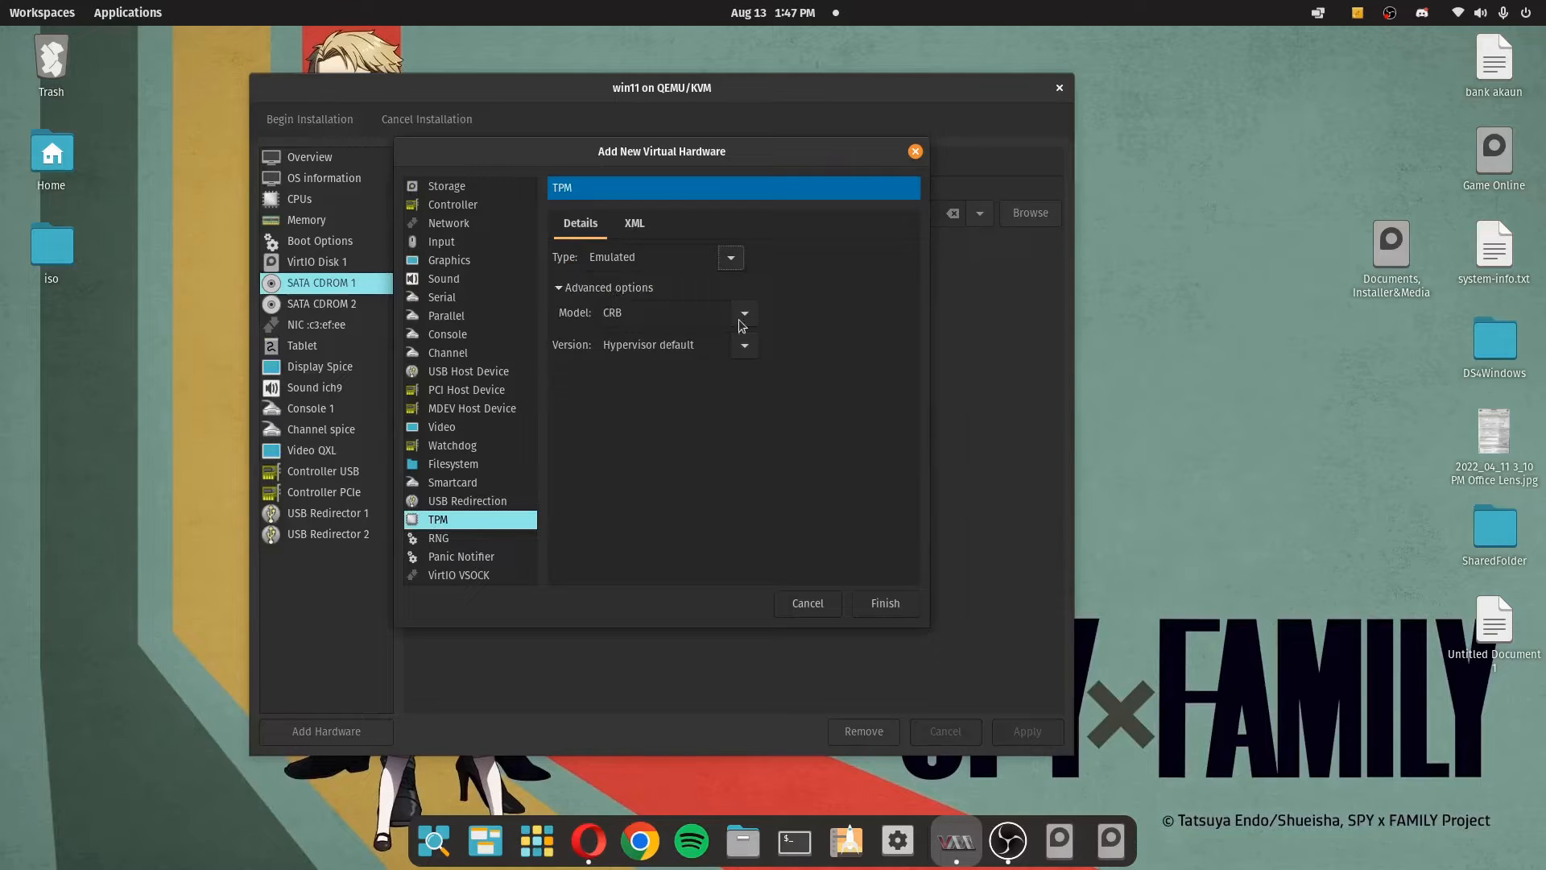
left_click(742, 319)
left_click(738, 364)
left_click(742, 346)
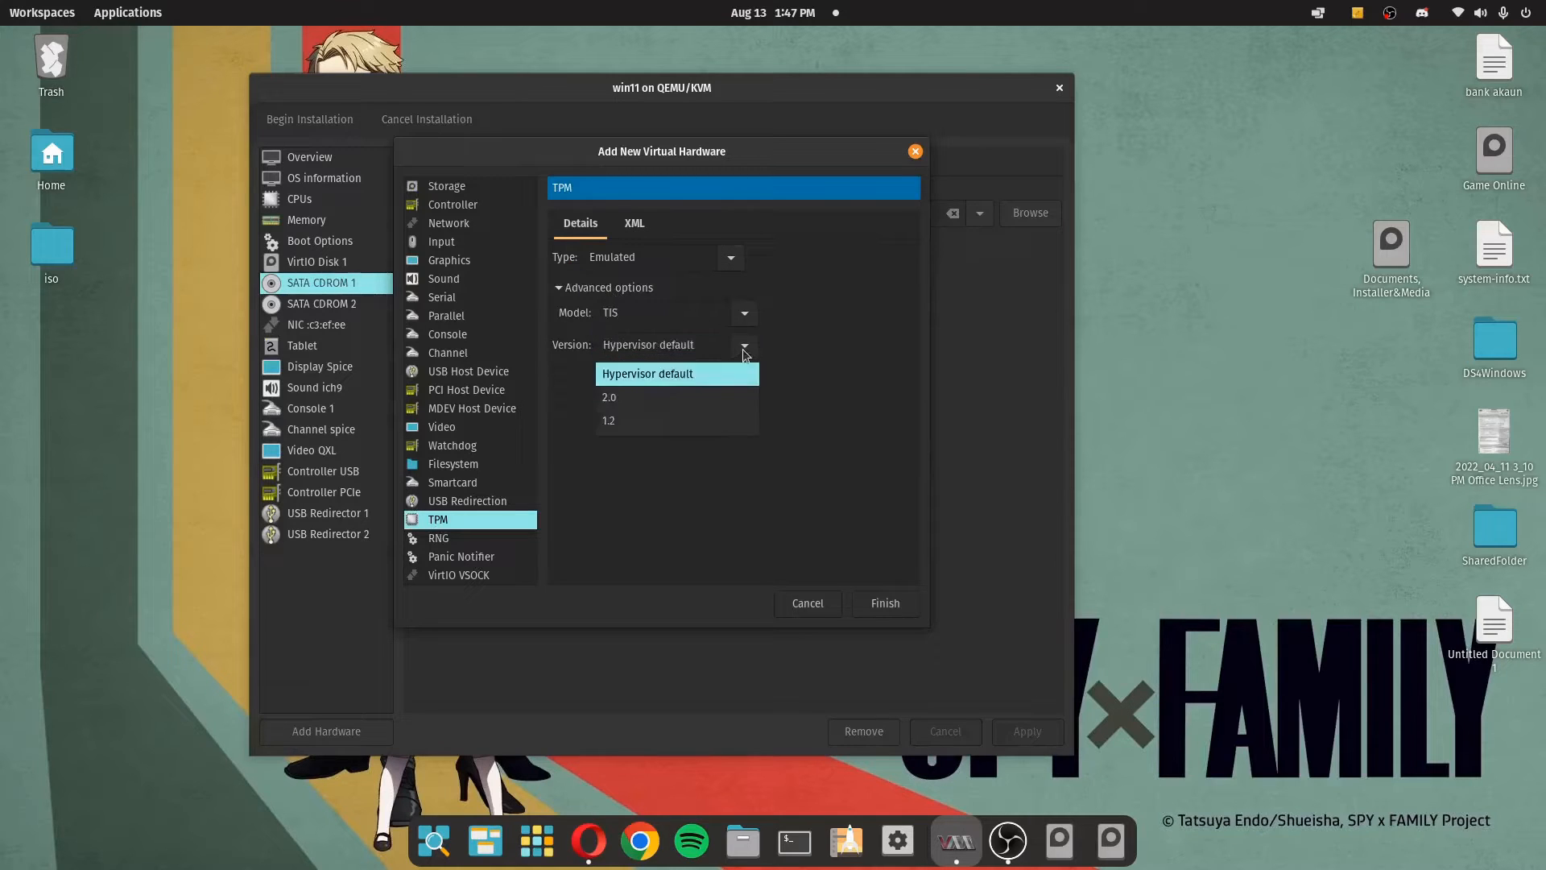
left_click(735, 397)
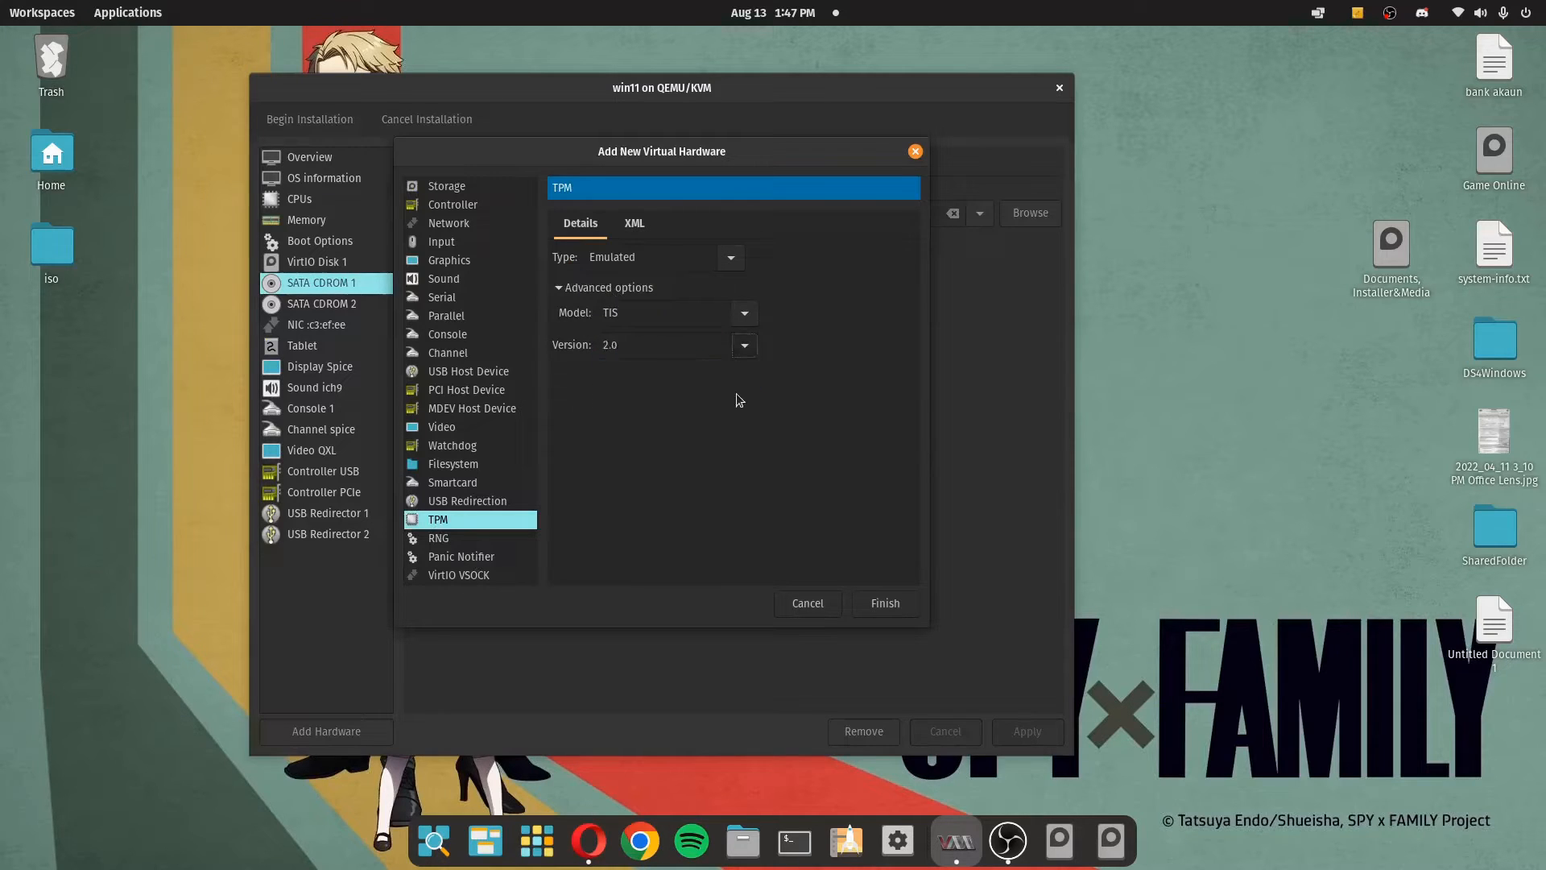
left_click(870, 604)
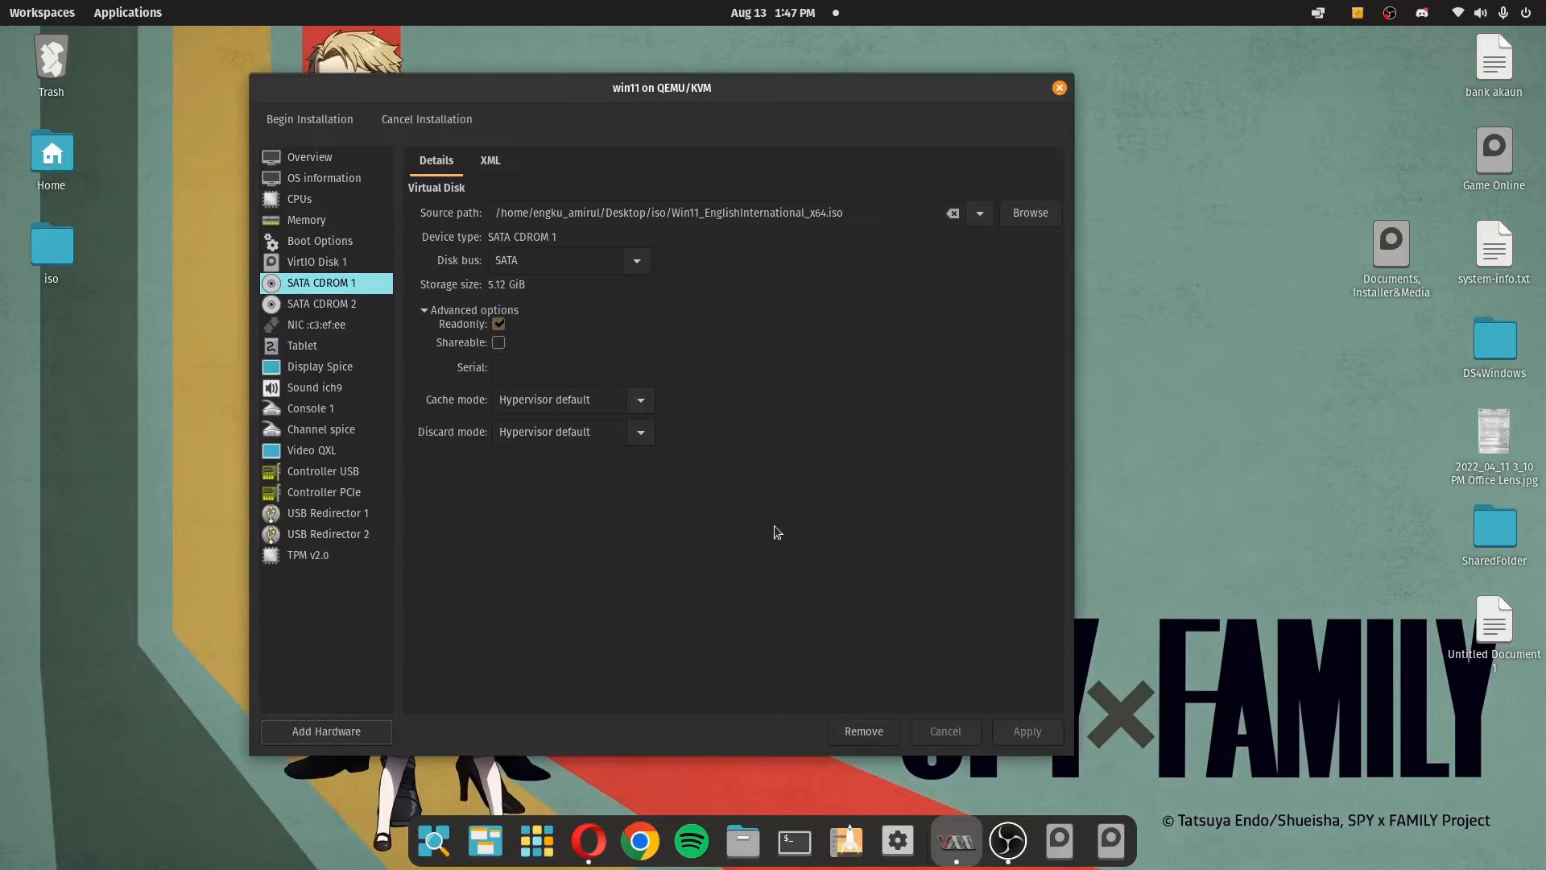
- Enable both SATA CDROMs as boot devices, order them SATA CDROM 2, SATA CDROM 1, VirtIO Disk 1, and apply the boot options
left_click(305, 243)
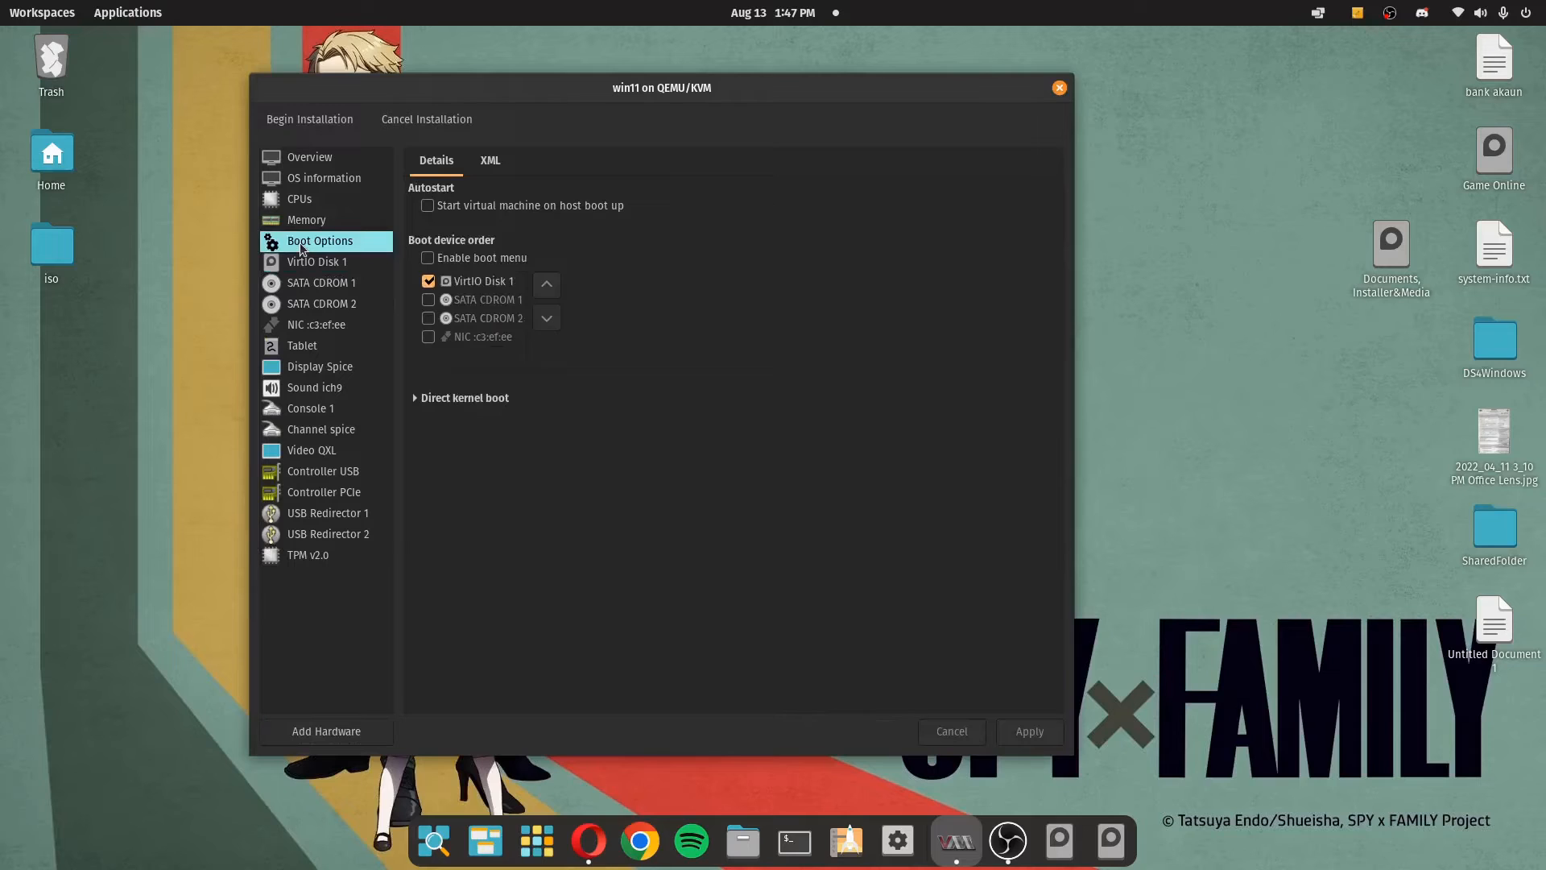
left_click(428, 300)
left_click(429, 318)
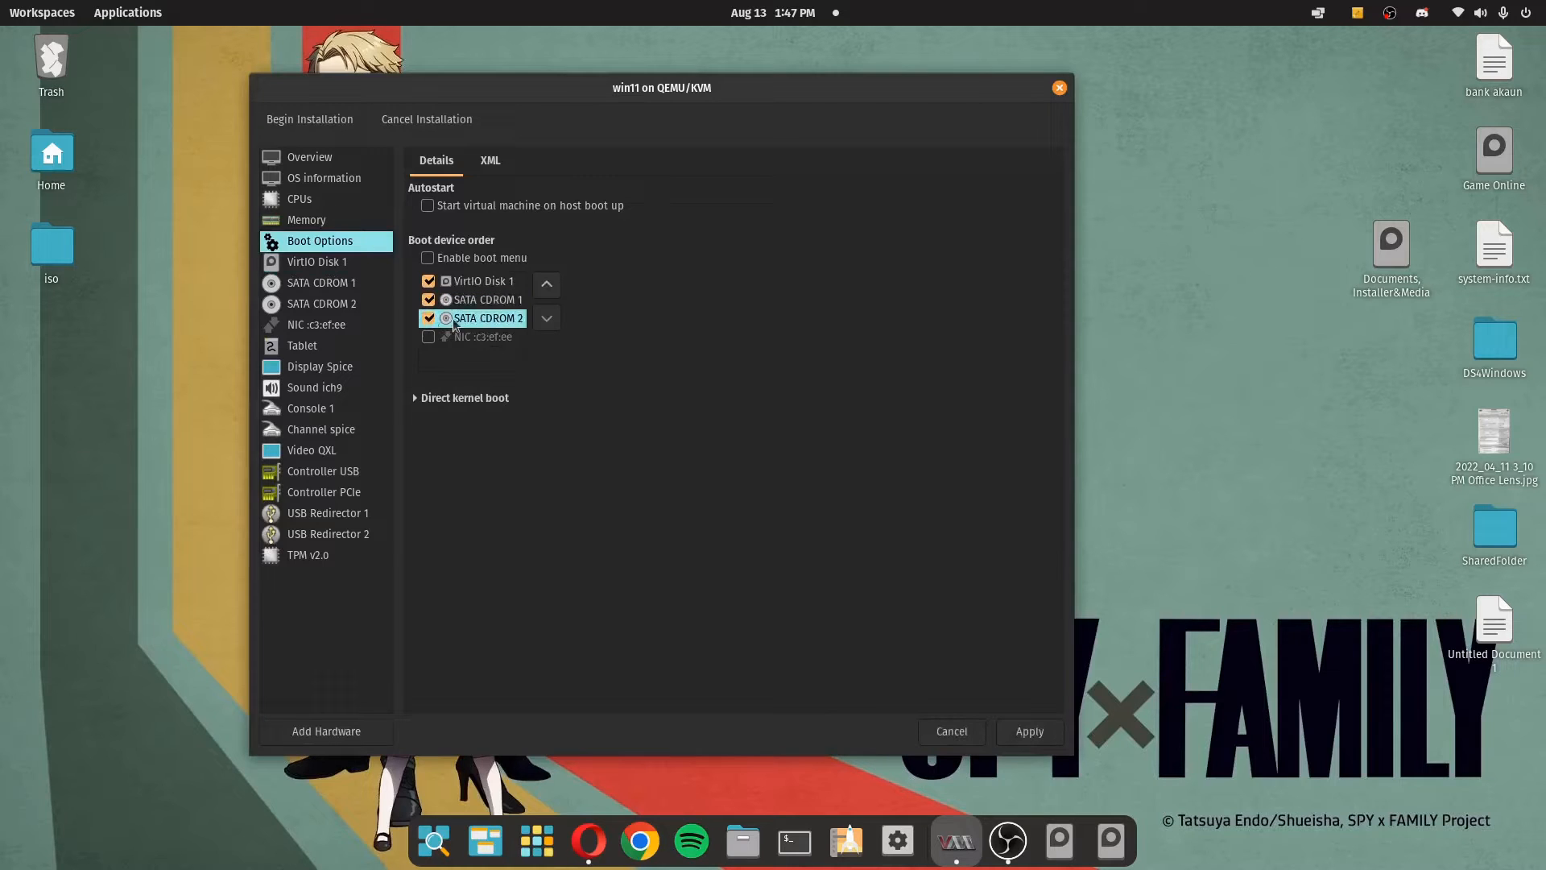
left_click(548, 290)
left_click(548, 290)
left_click(505, 318)
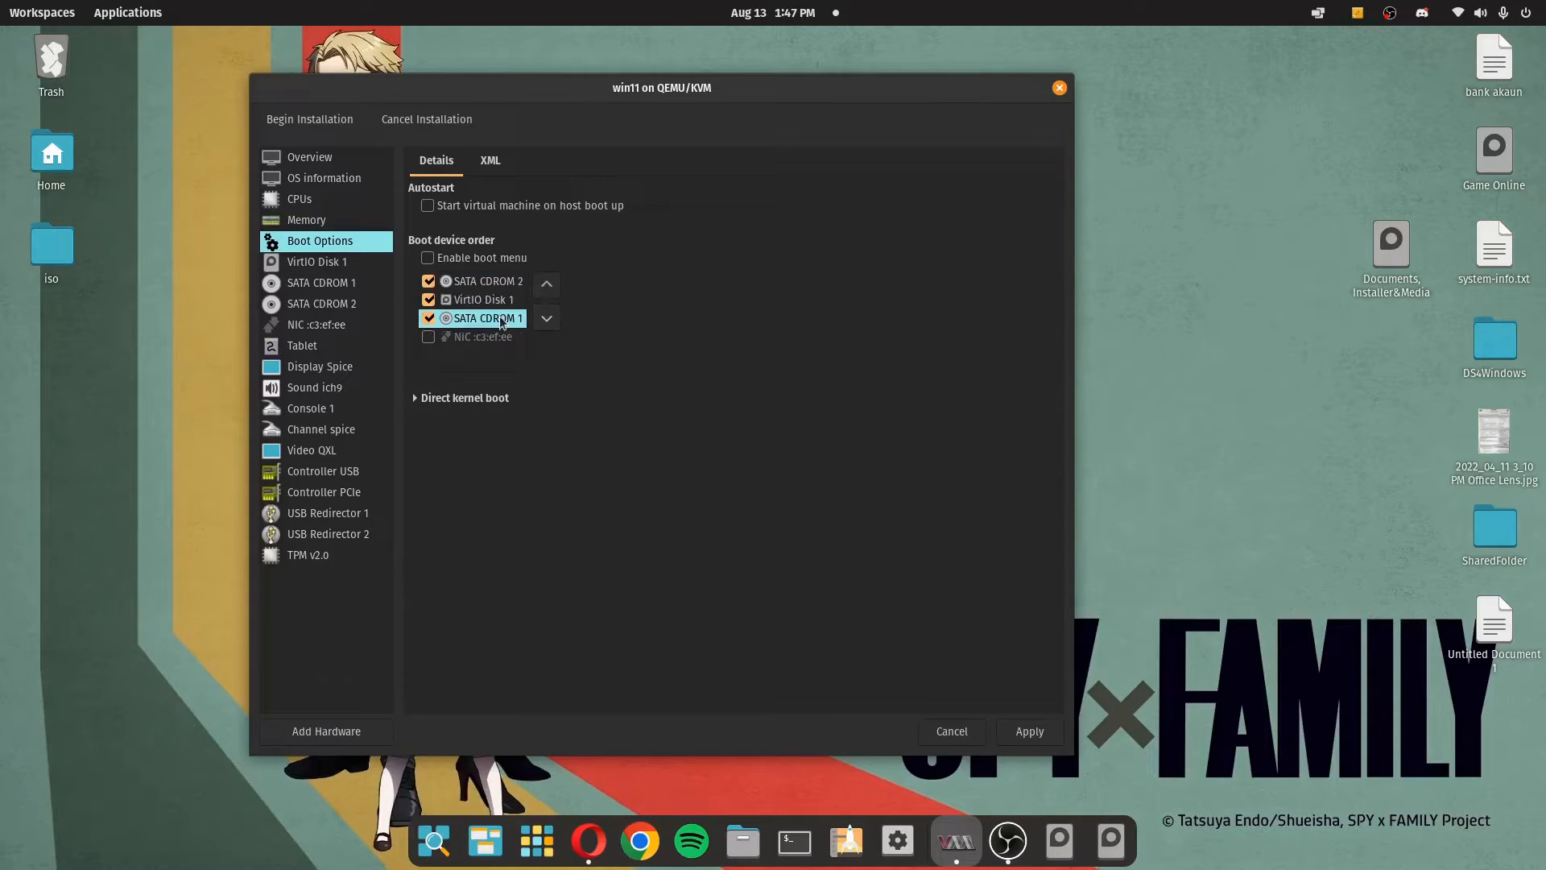
left_click(547, 287)
left_click(1019, 731)
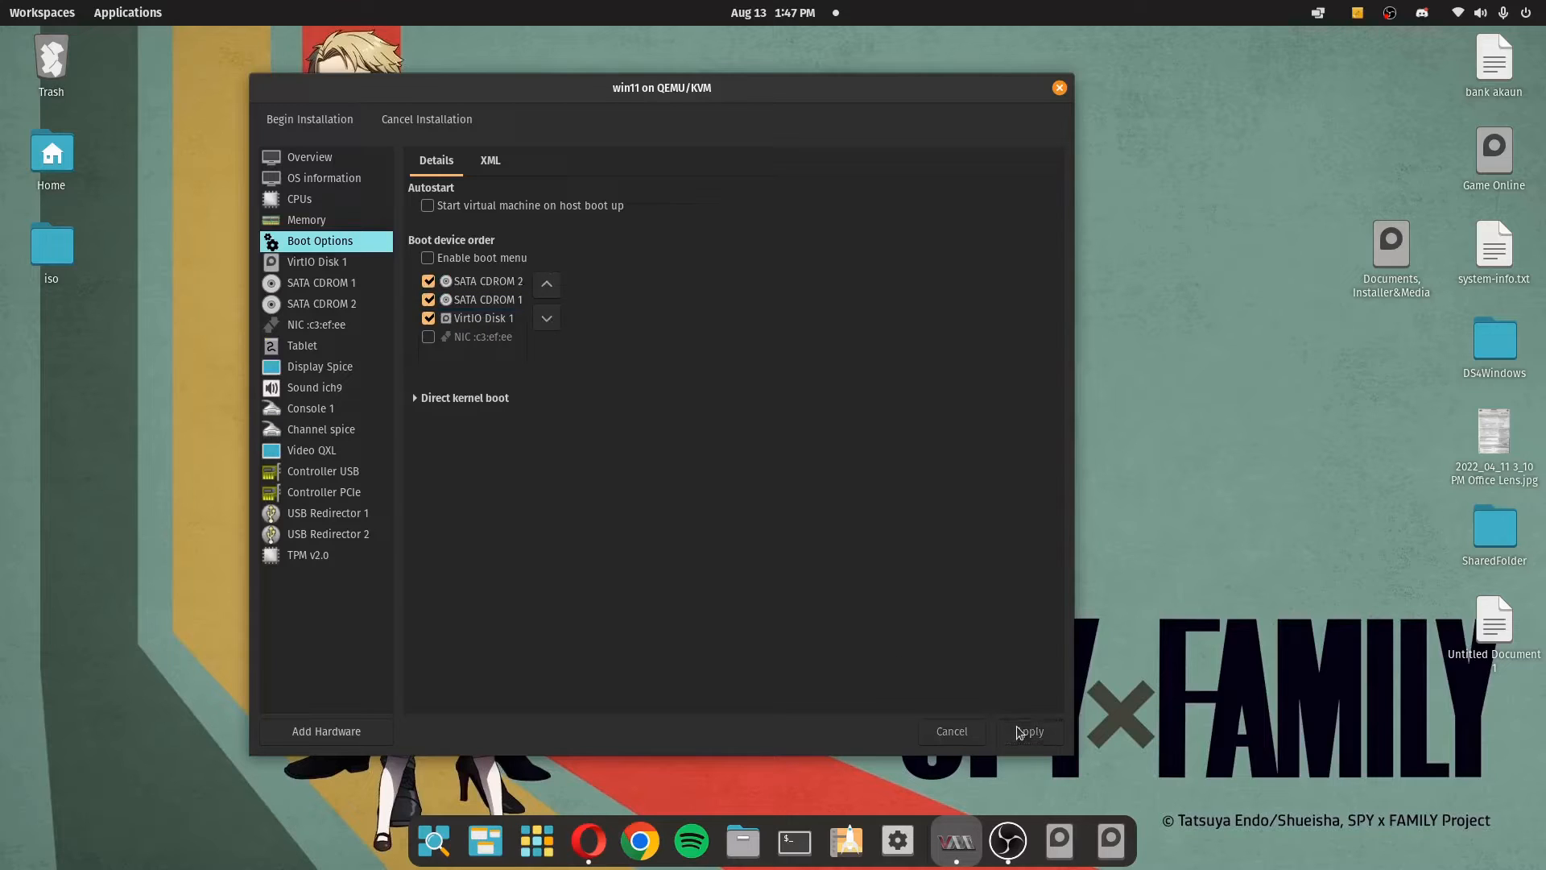
- Begin the virtual machine's installation and boot it from the CD or DVD
left_click_drag(469, 98, 598, 113)
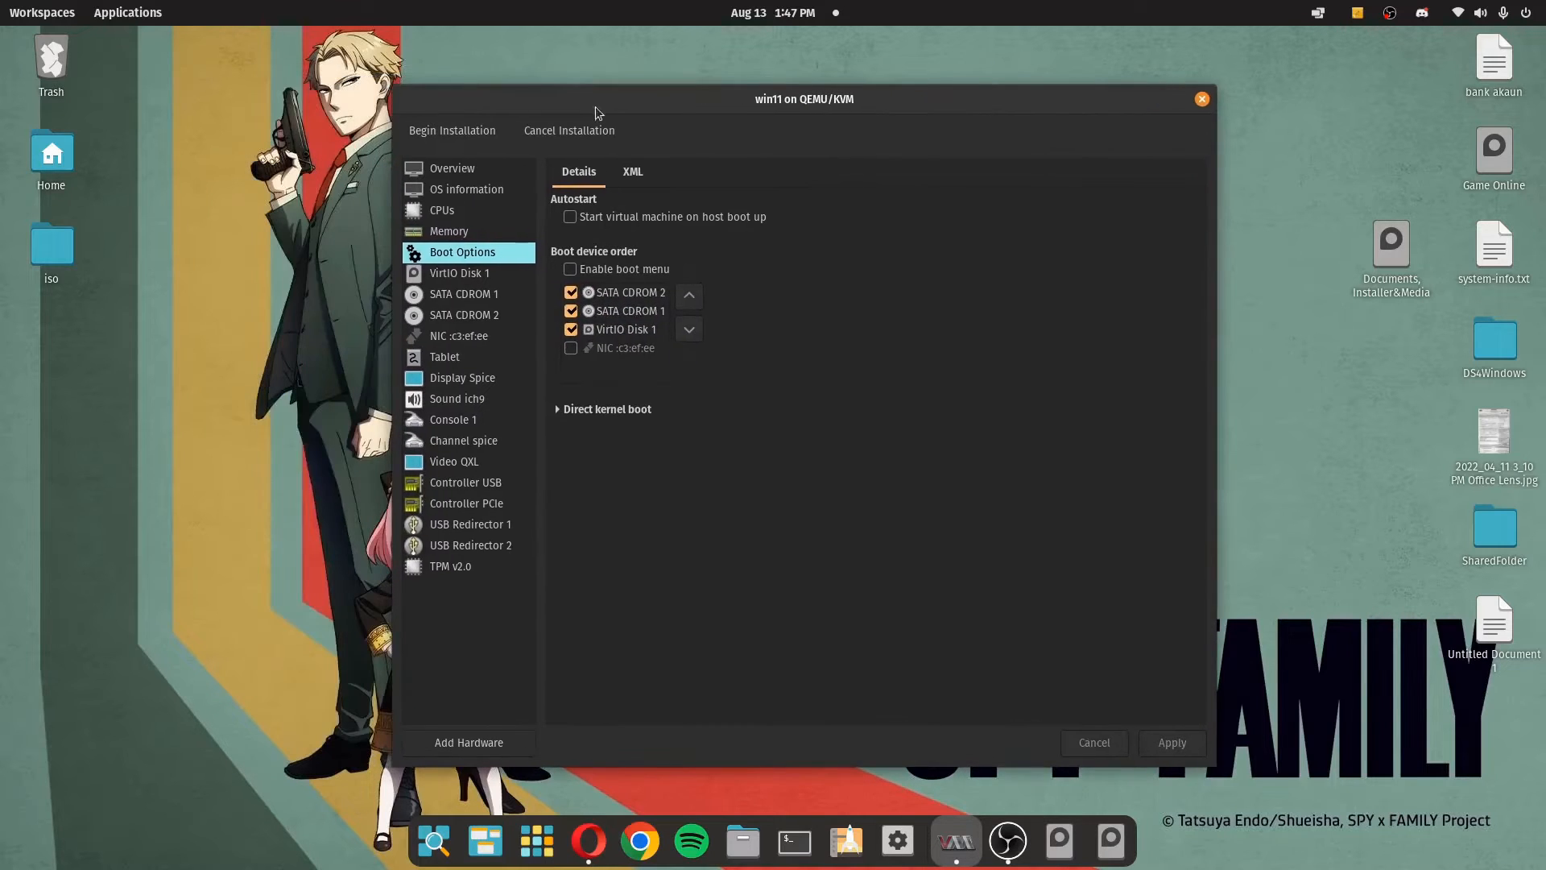
left_click(461, 140)
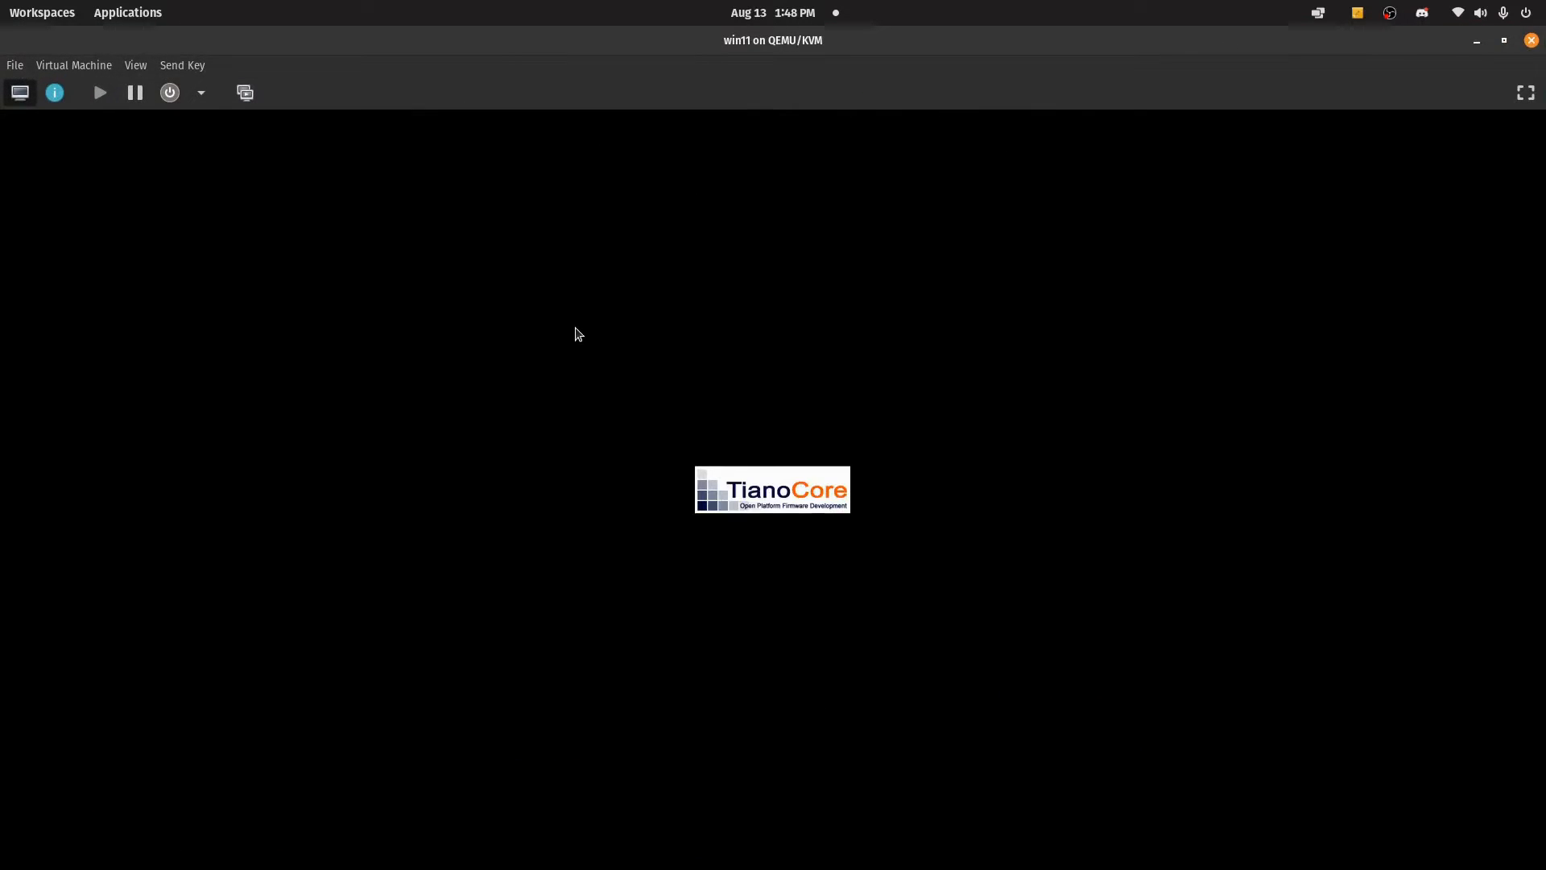
left_click(728, 521)
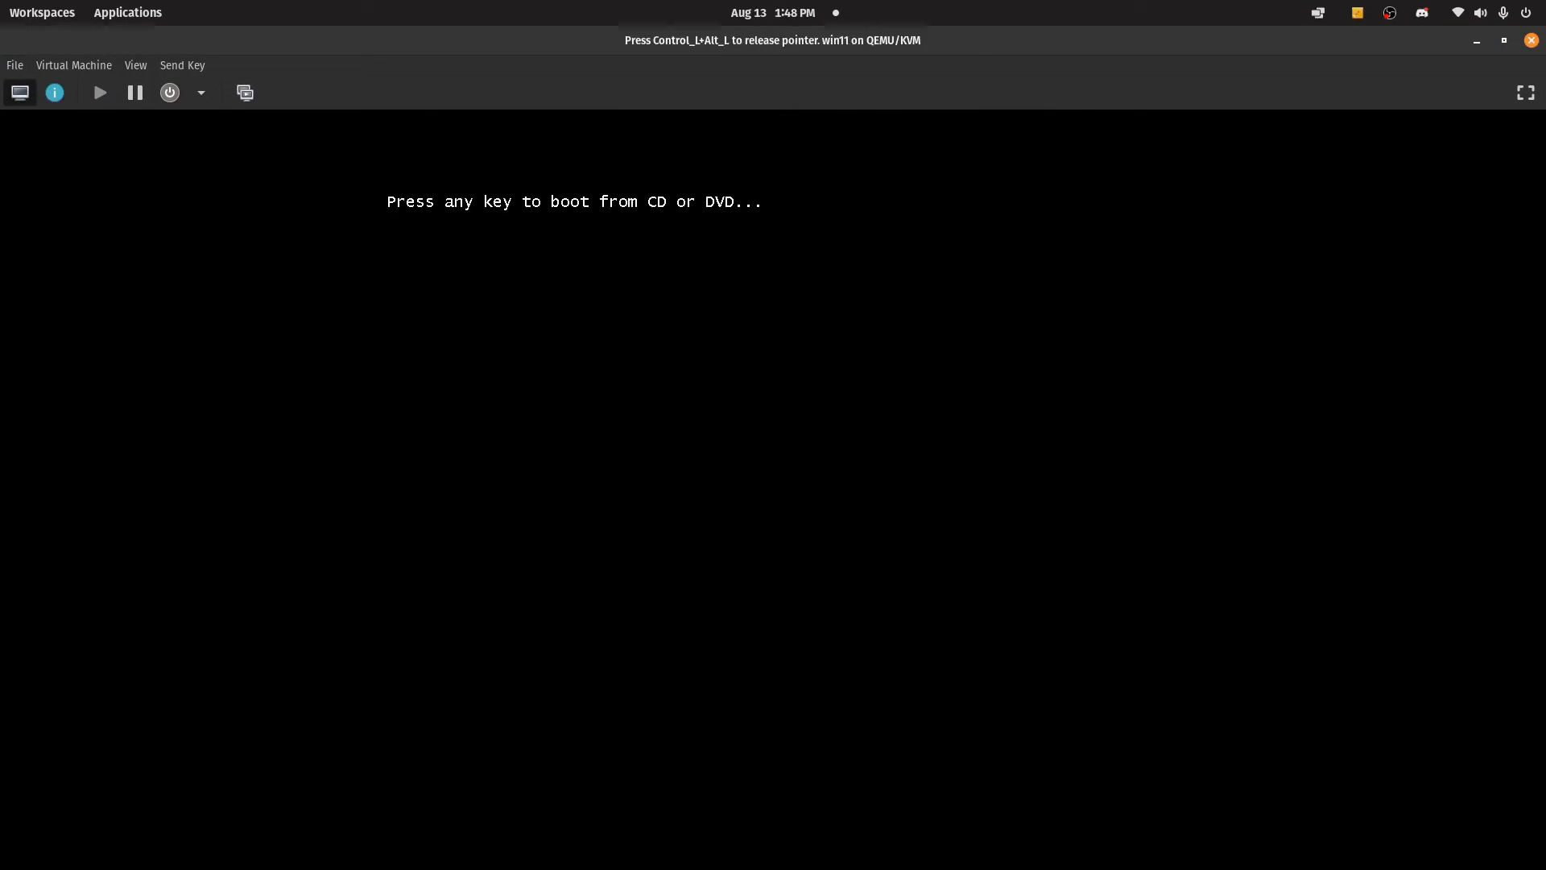
key("Return")
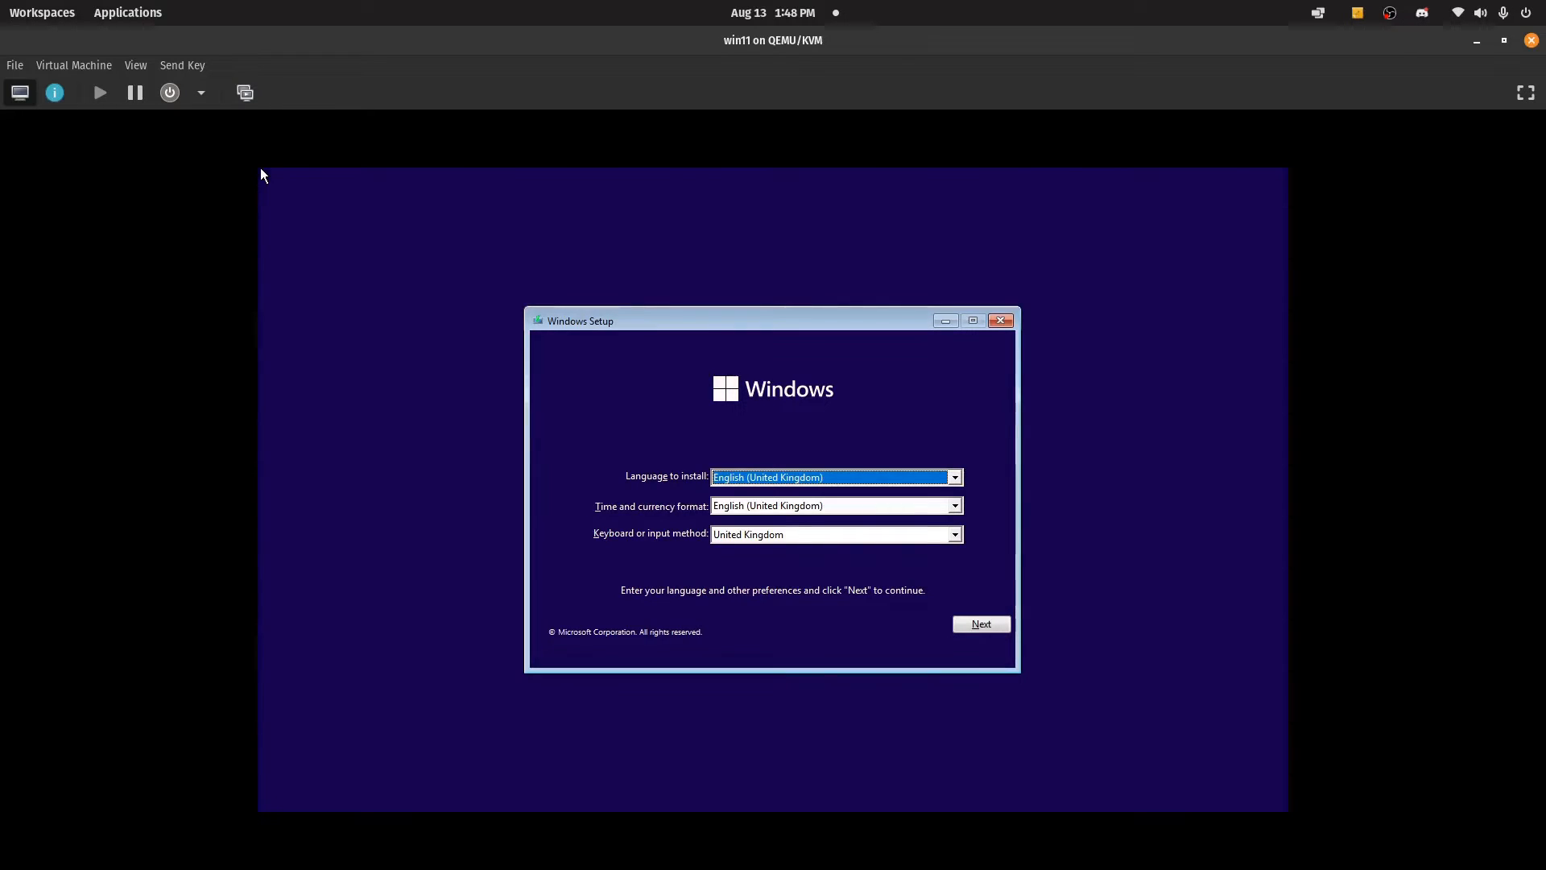
- Set the keyboard or input method to United States-International in Windows Setup and start the installation
left_click(954, 534)
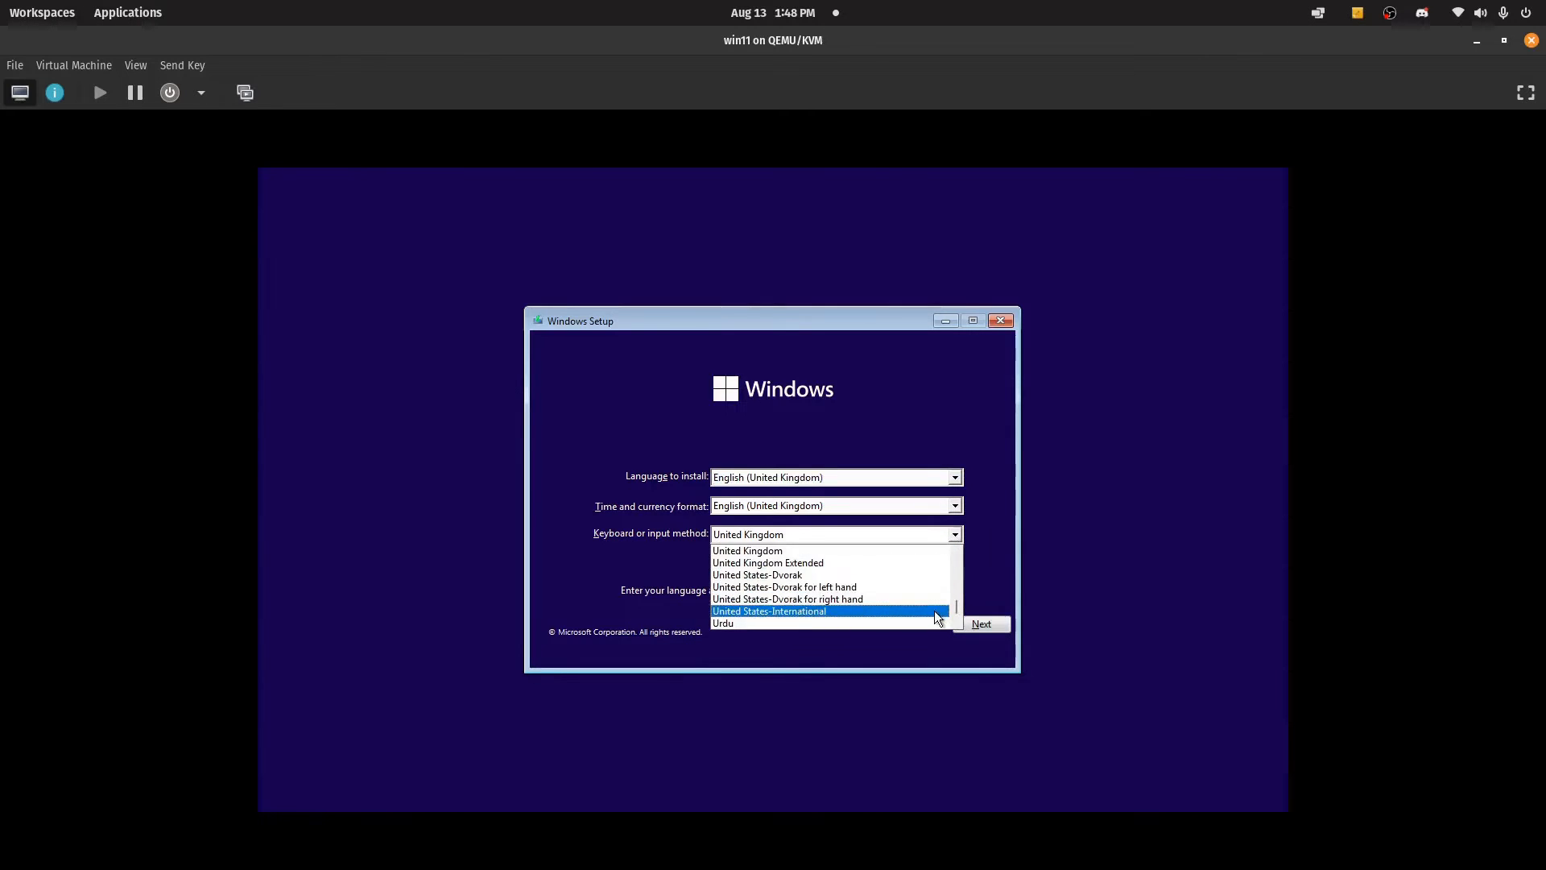
left_click(936, 612)
left_click(979, 625)
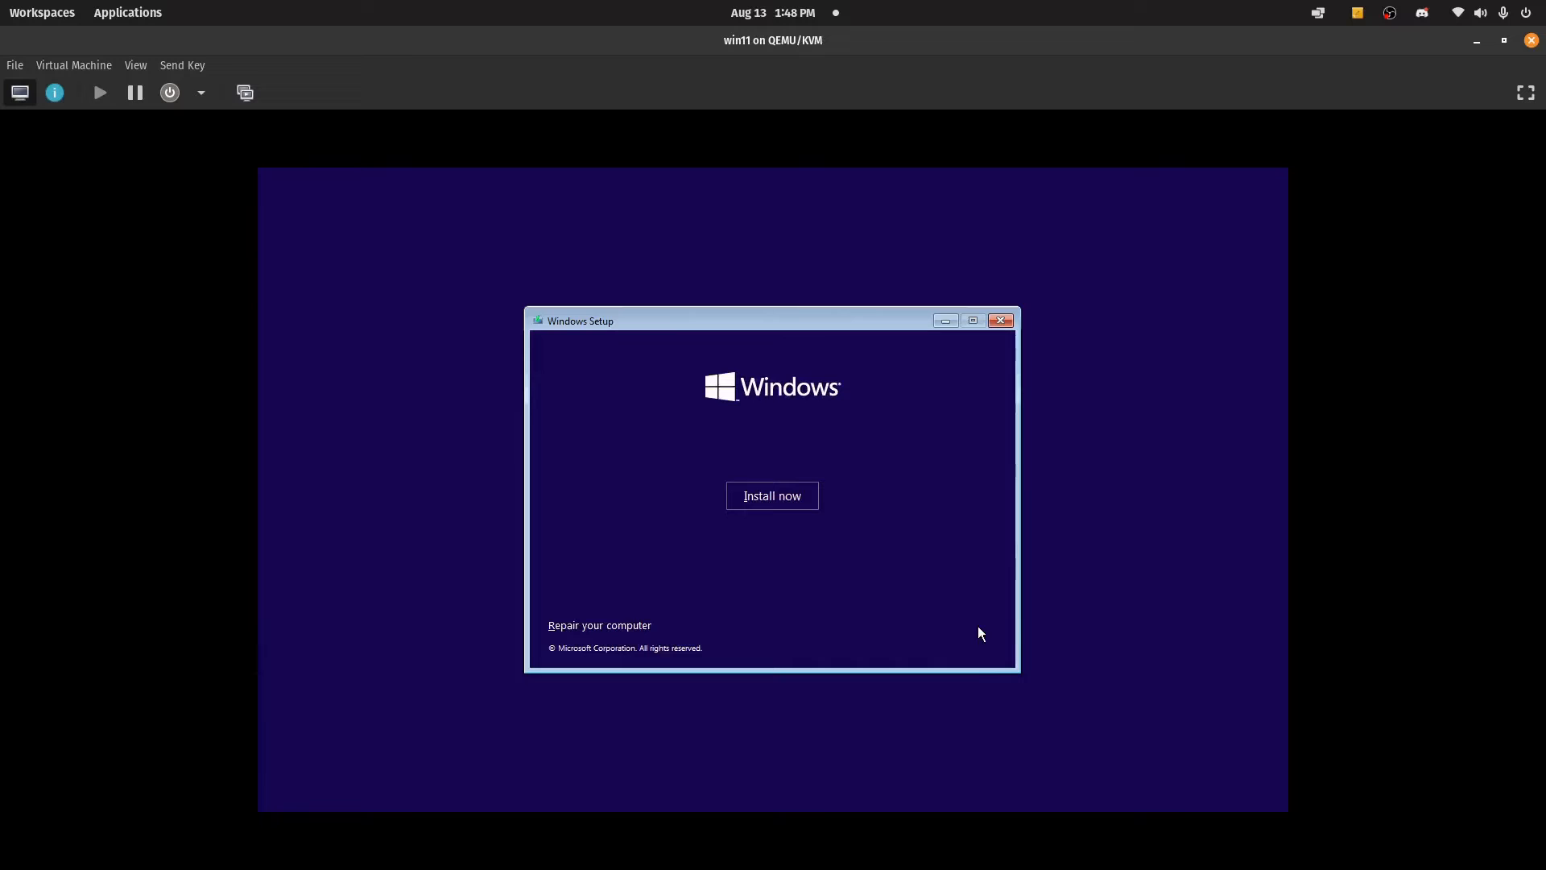
left_click(770, 501)
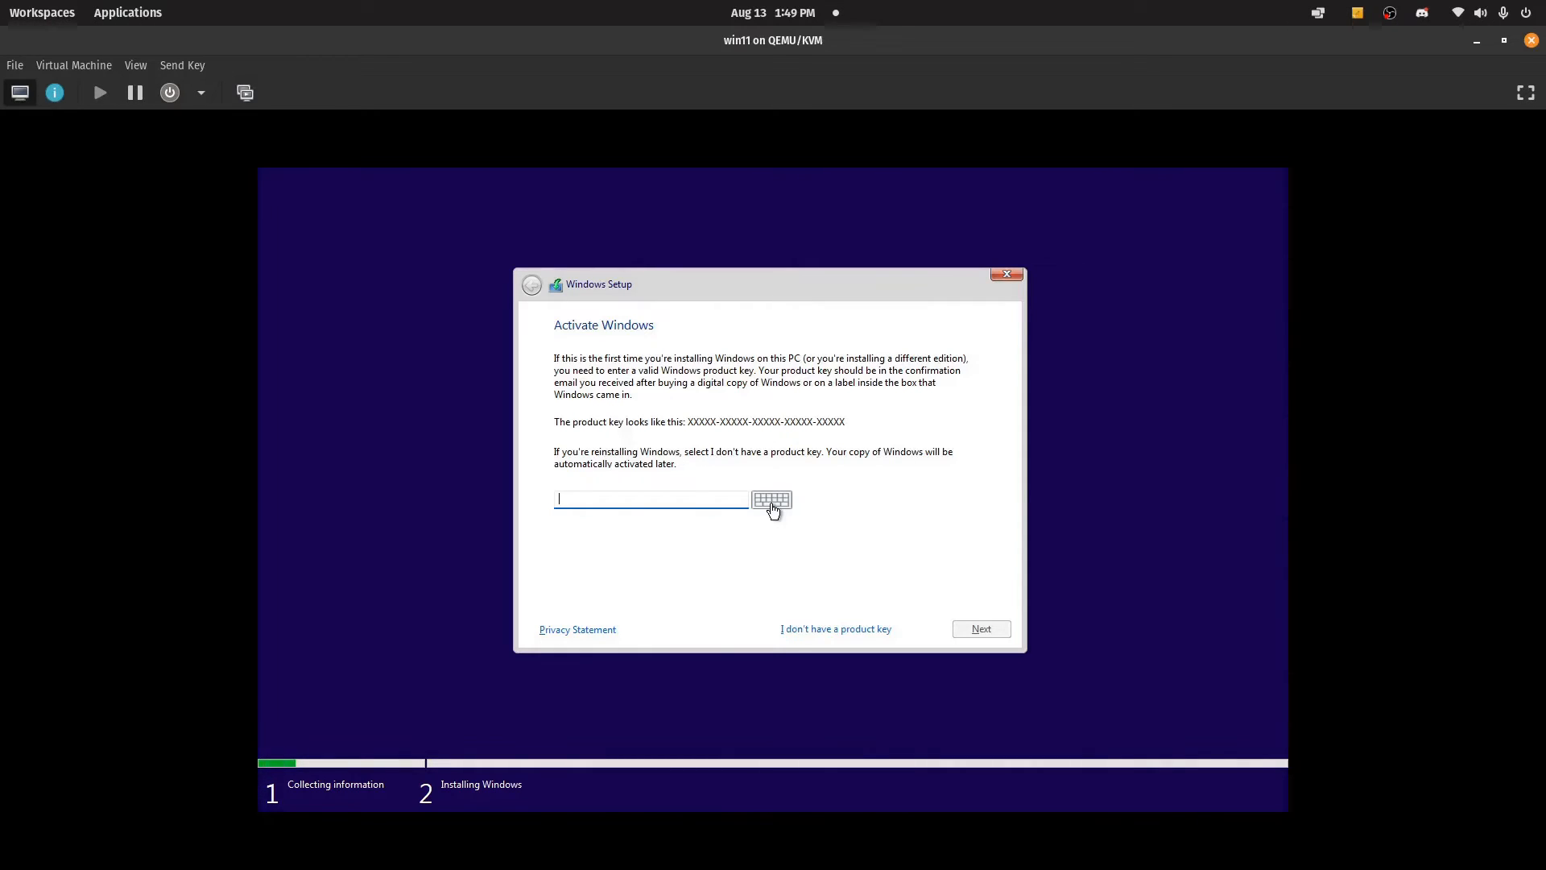
- Skip the product key and select Windows 11 Pro as the operating system to install
left_click(805, 628)
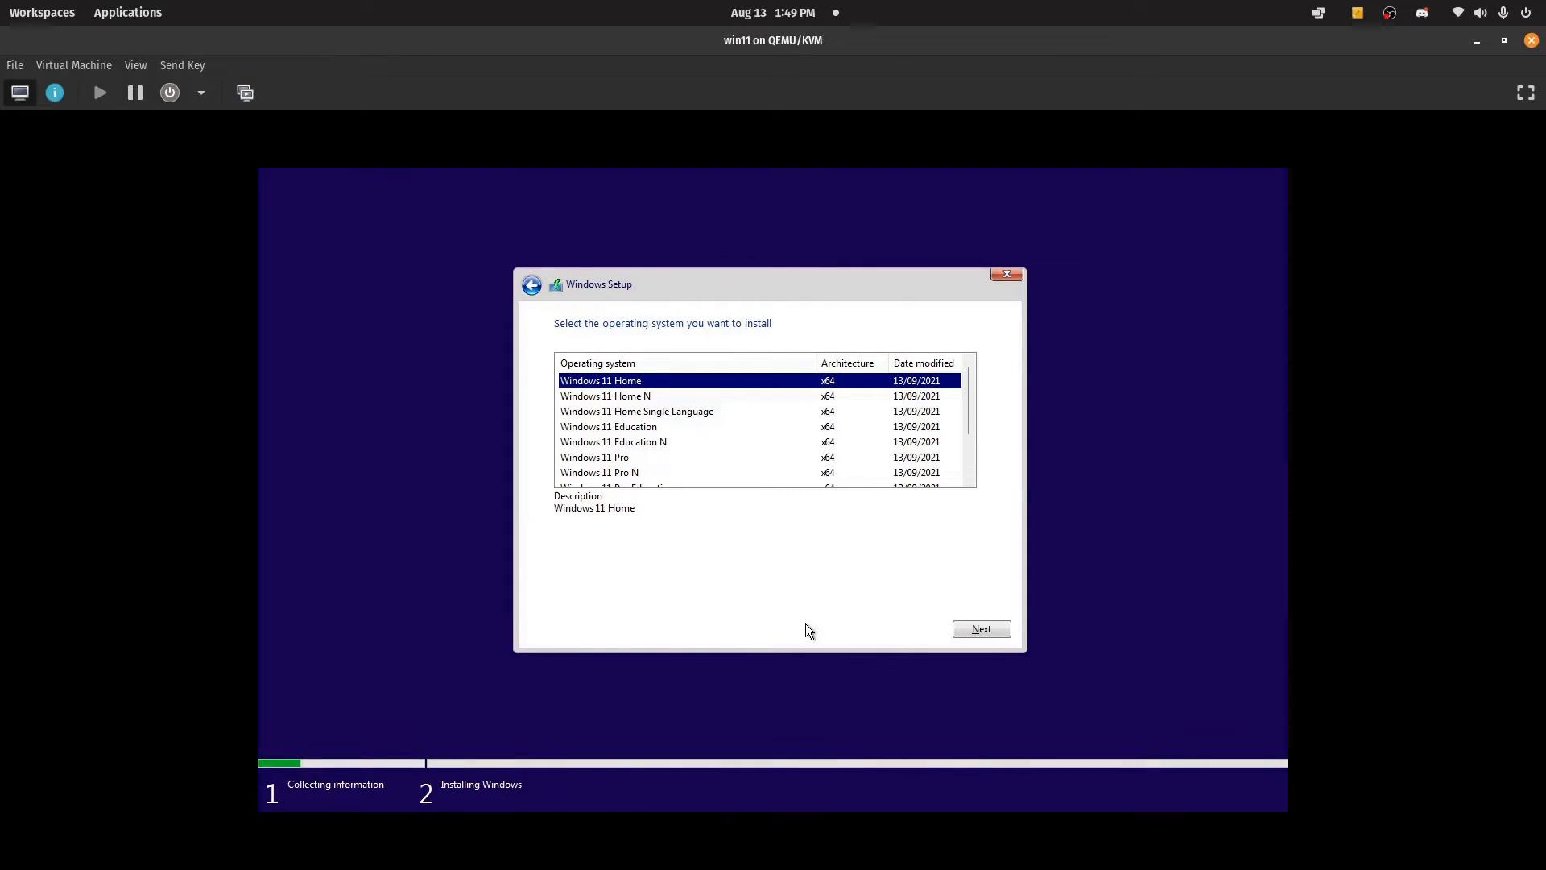
left_click(615, 458)
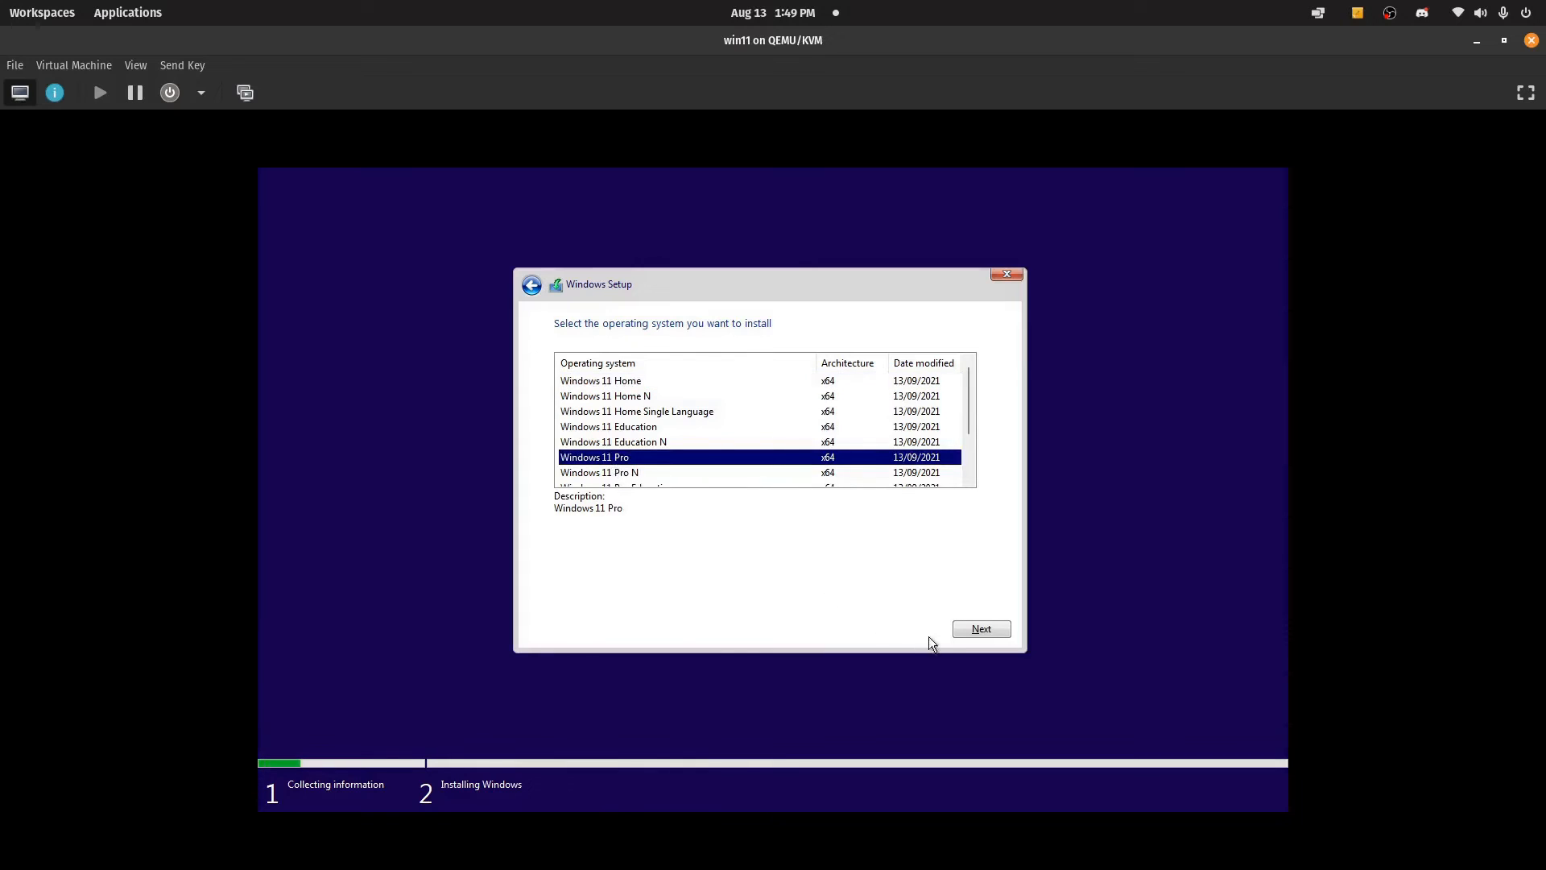
left_click(968, 628)
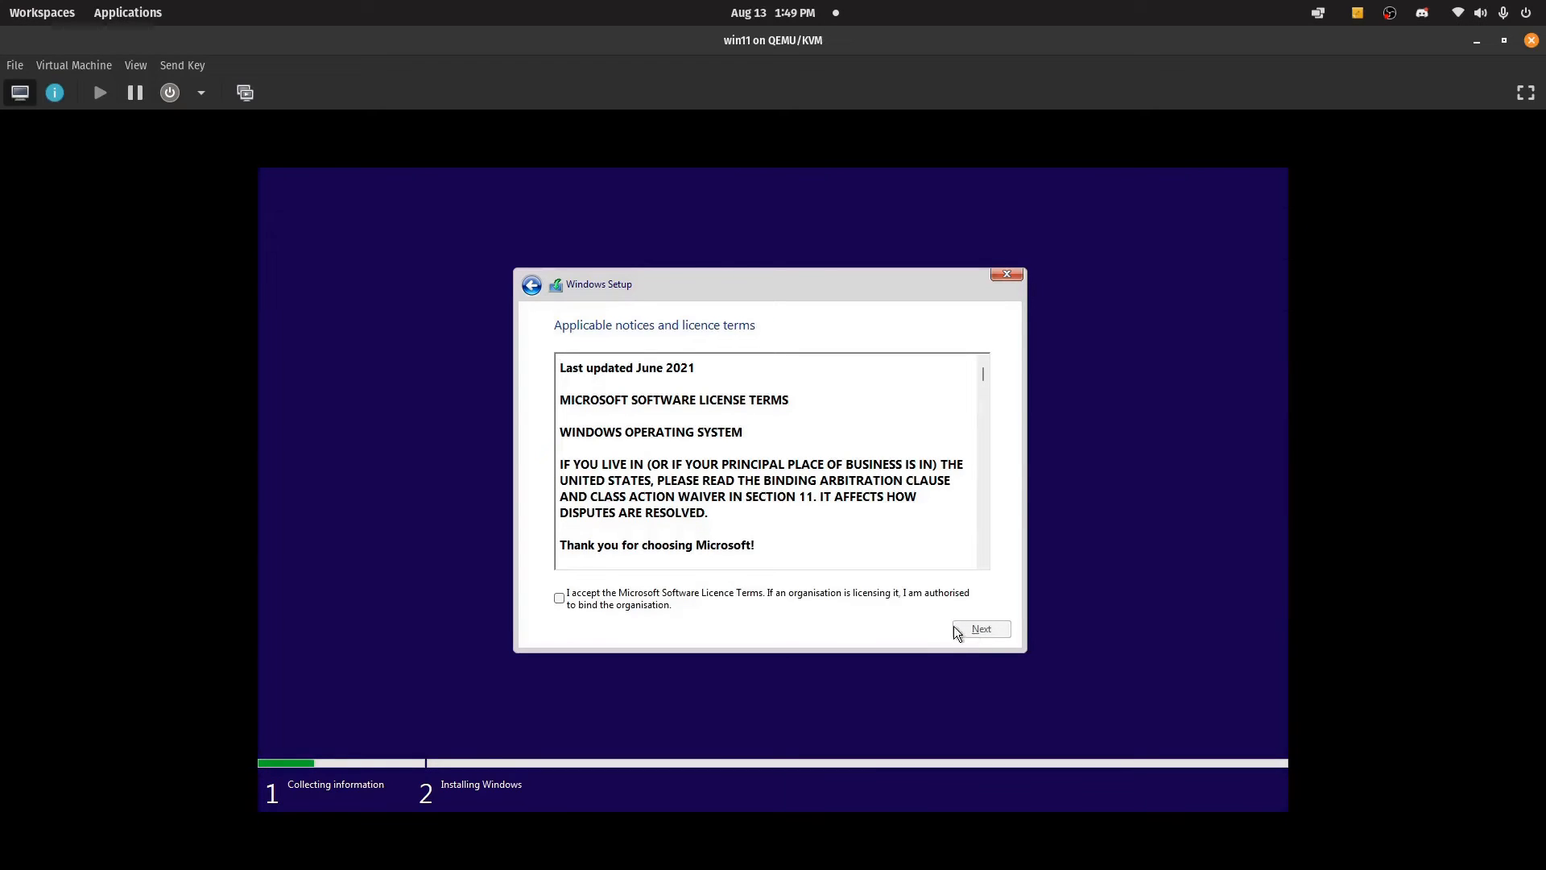
- Accept the Microsoft licence terms and choose the custom, Windows-only installation type
left_click(560, 601)
left_click(982, 630)
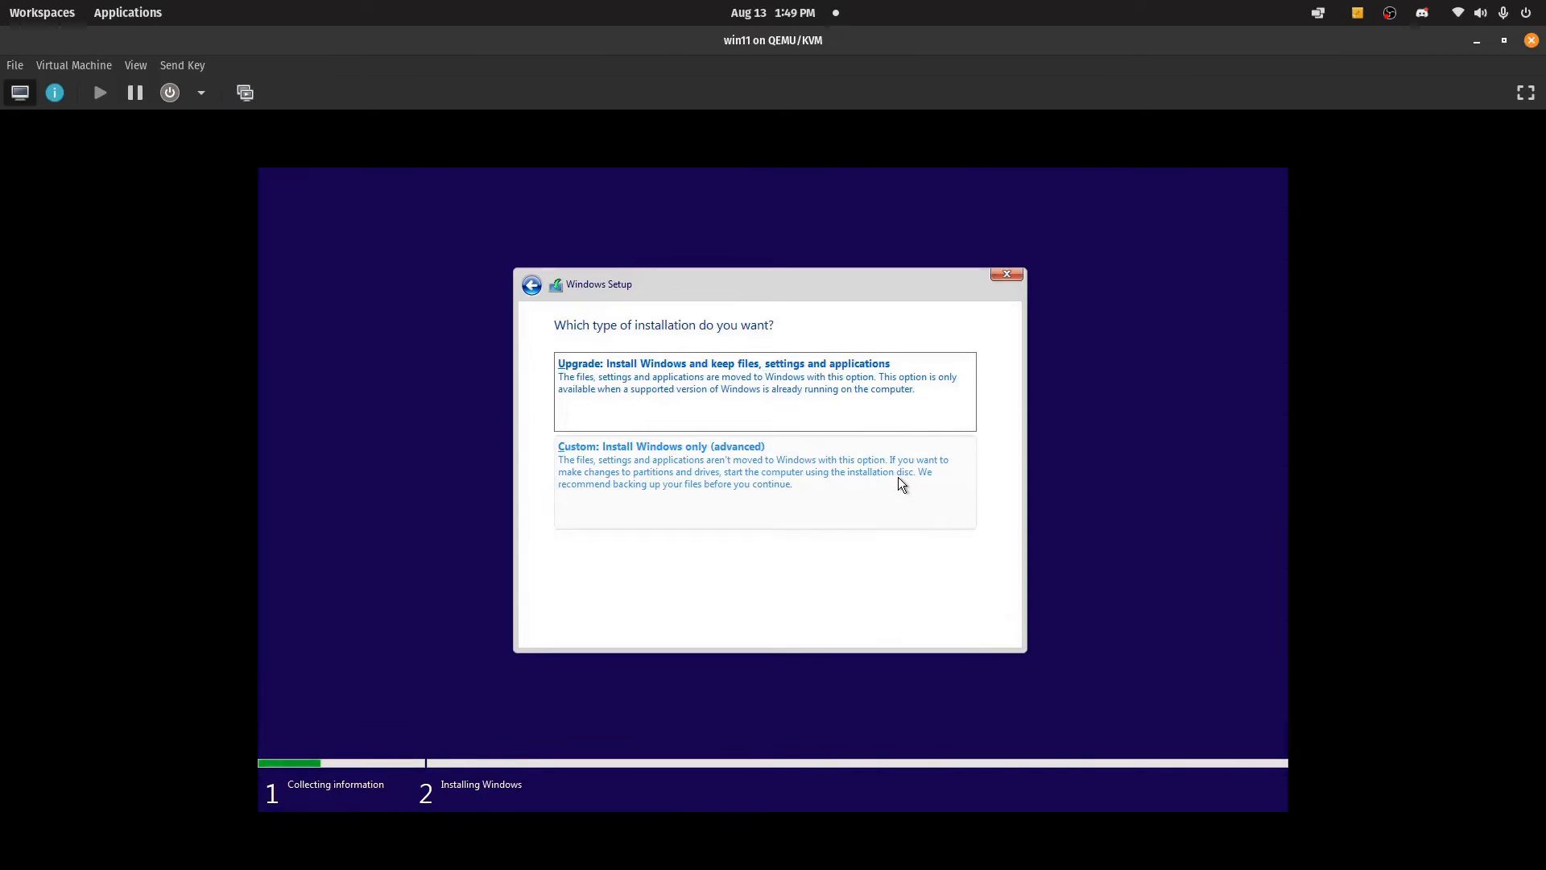
left_click(900, 424)
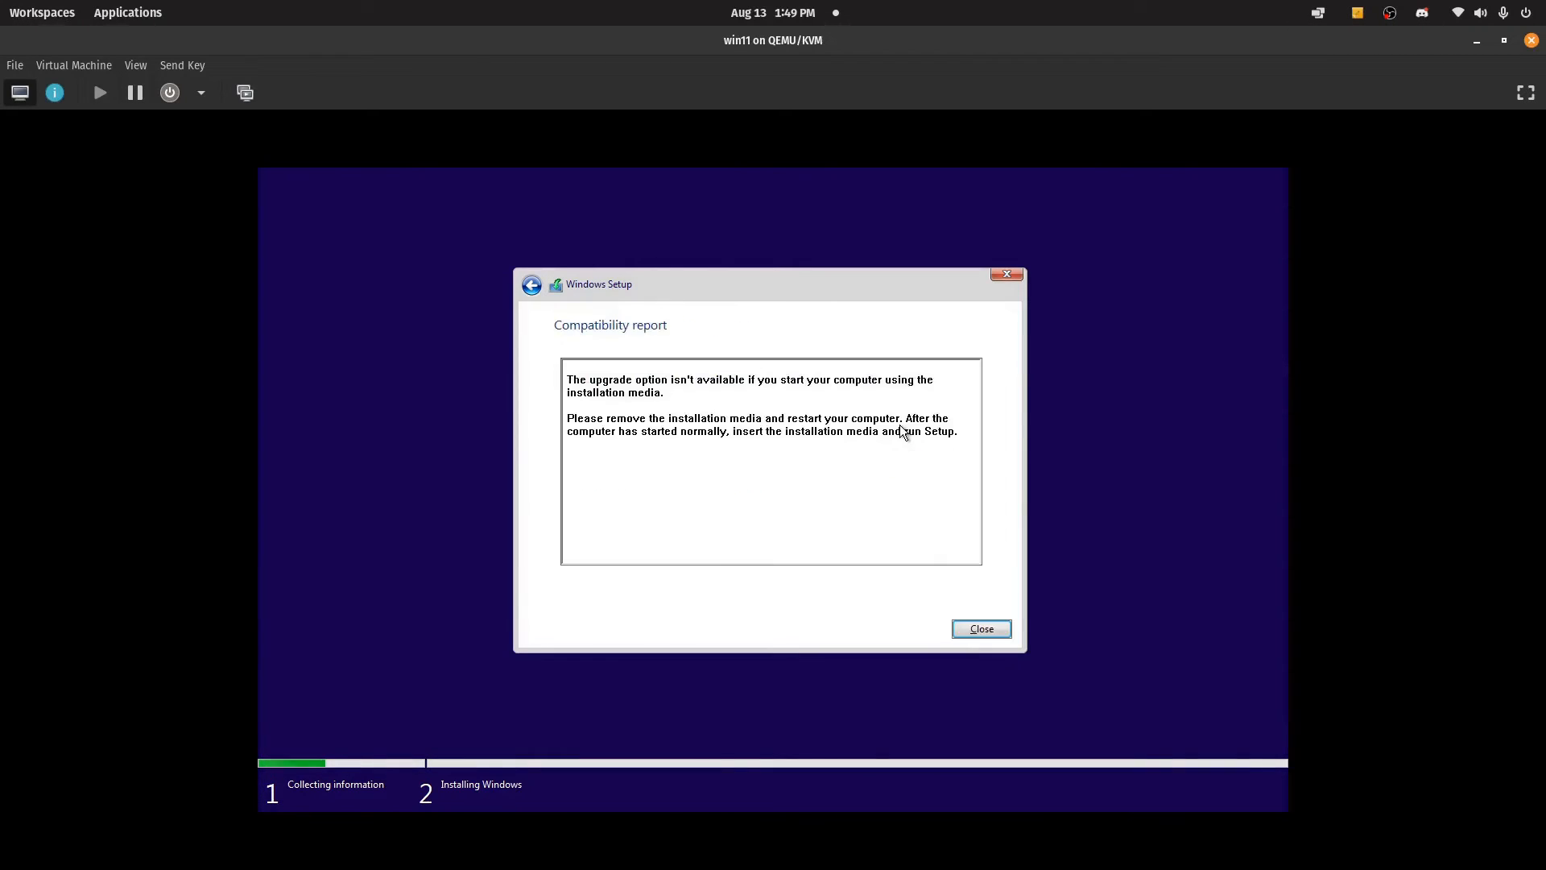
left_click(532, 284)
left_click(608, 457)
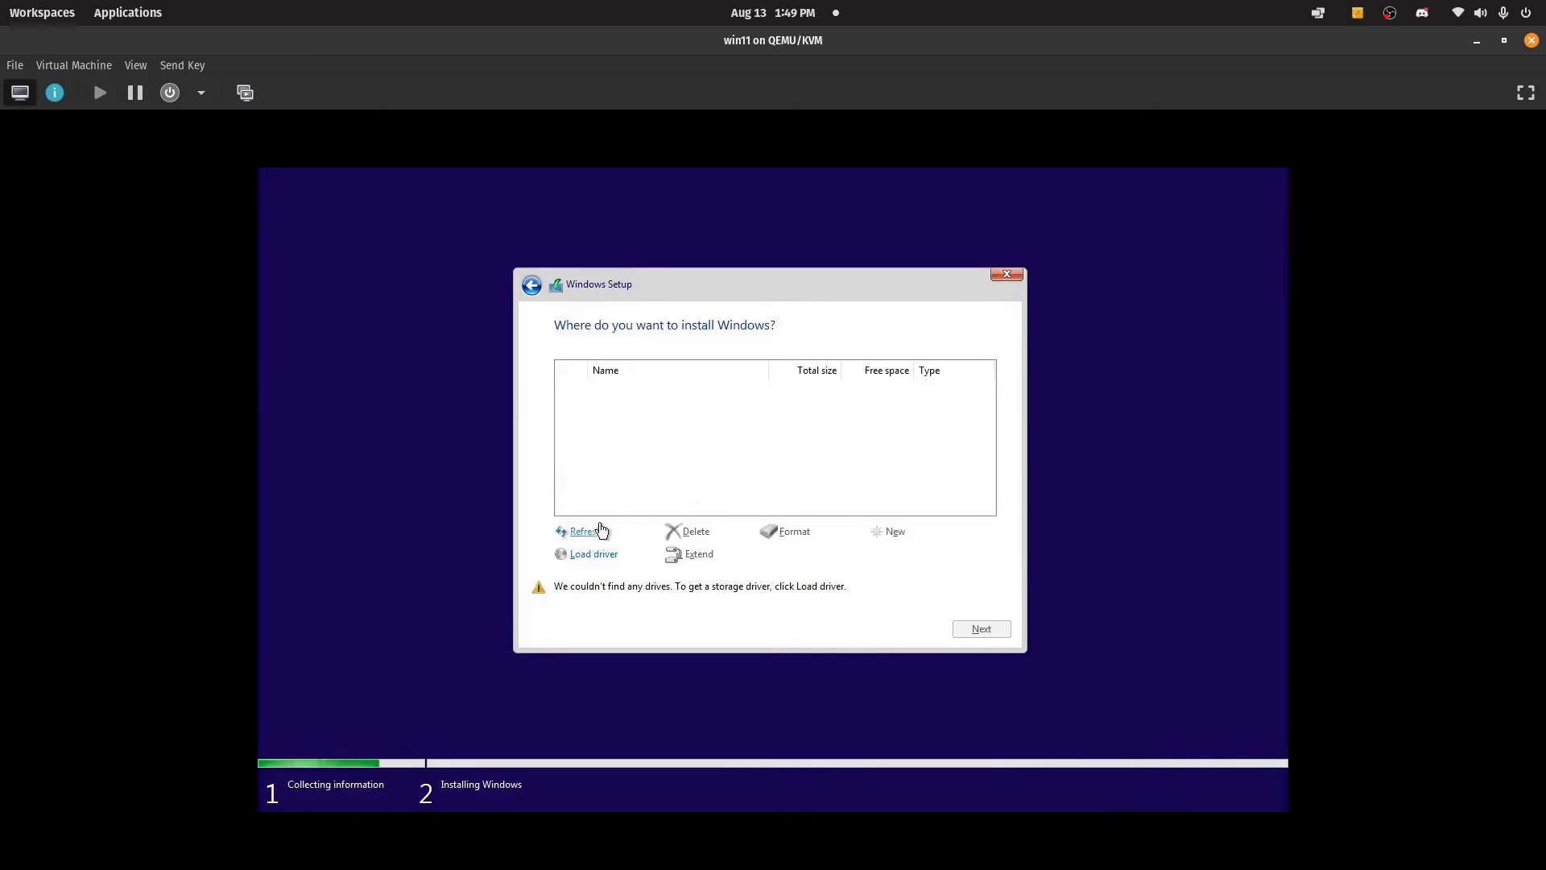
- Load the Red Hat VirtIO SCSI controller driver (viostor.inf) from the amd64\w11 folder on the virtio-win-0.1.215 CD drive
left_click(595, 554)
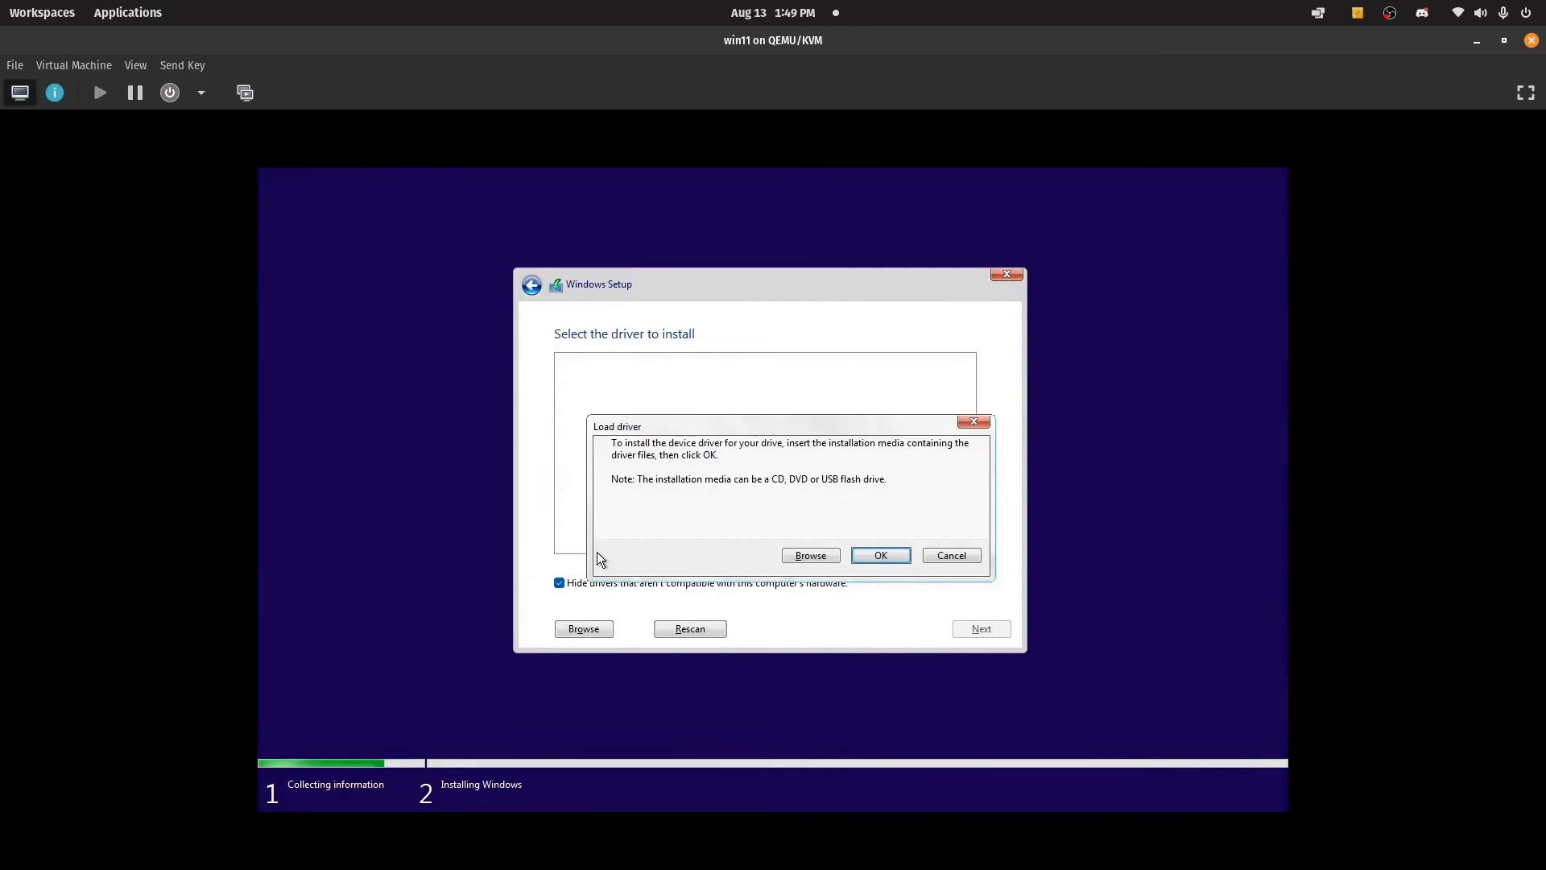
left_click(802, 559)
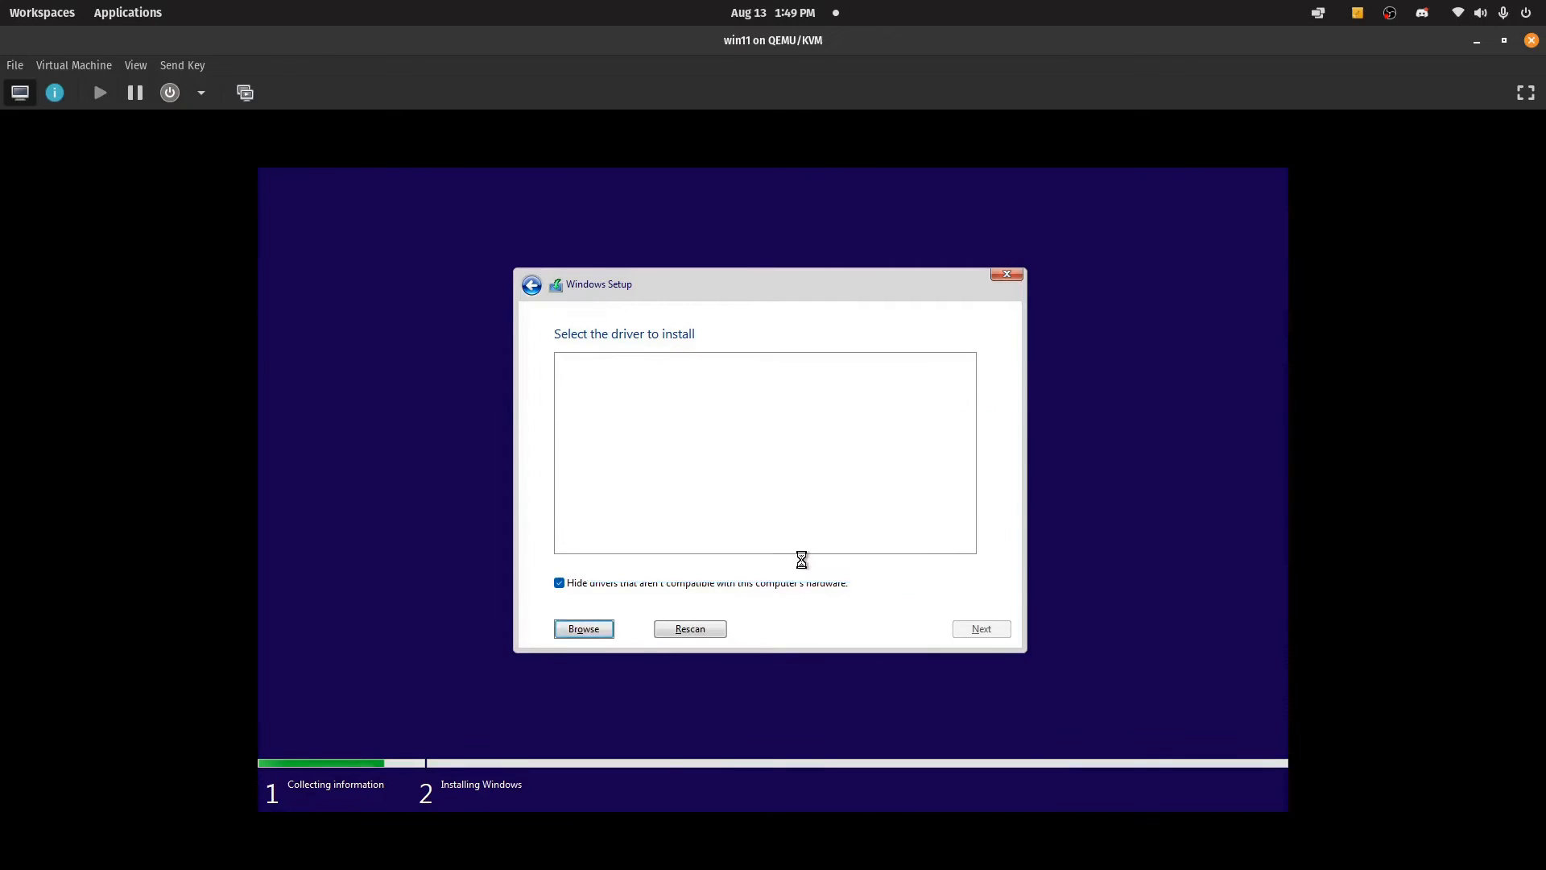
double_click(734, 536)
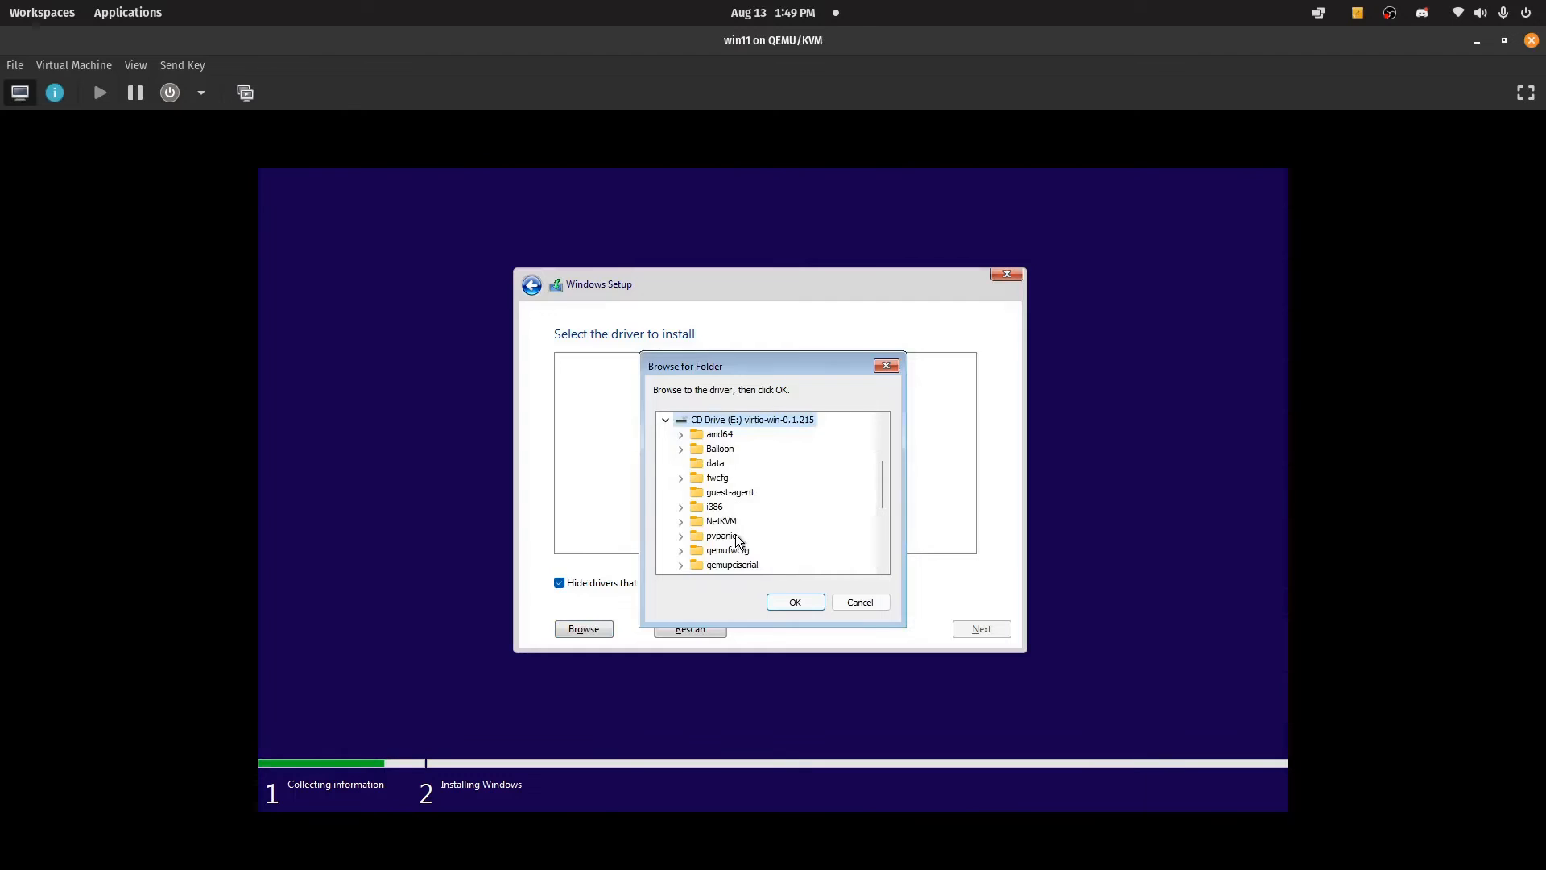
left_click_drag(881, 488, 880, 504)
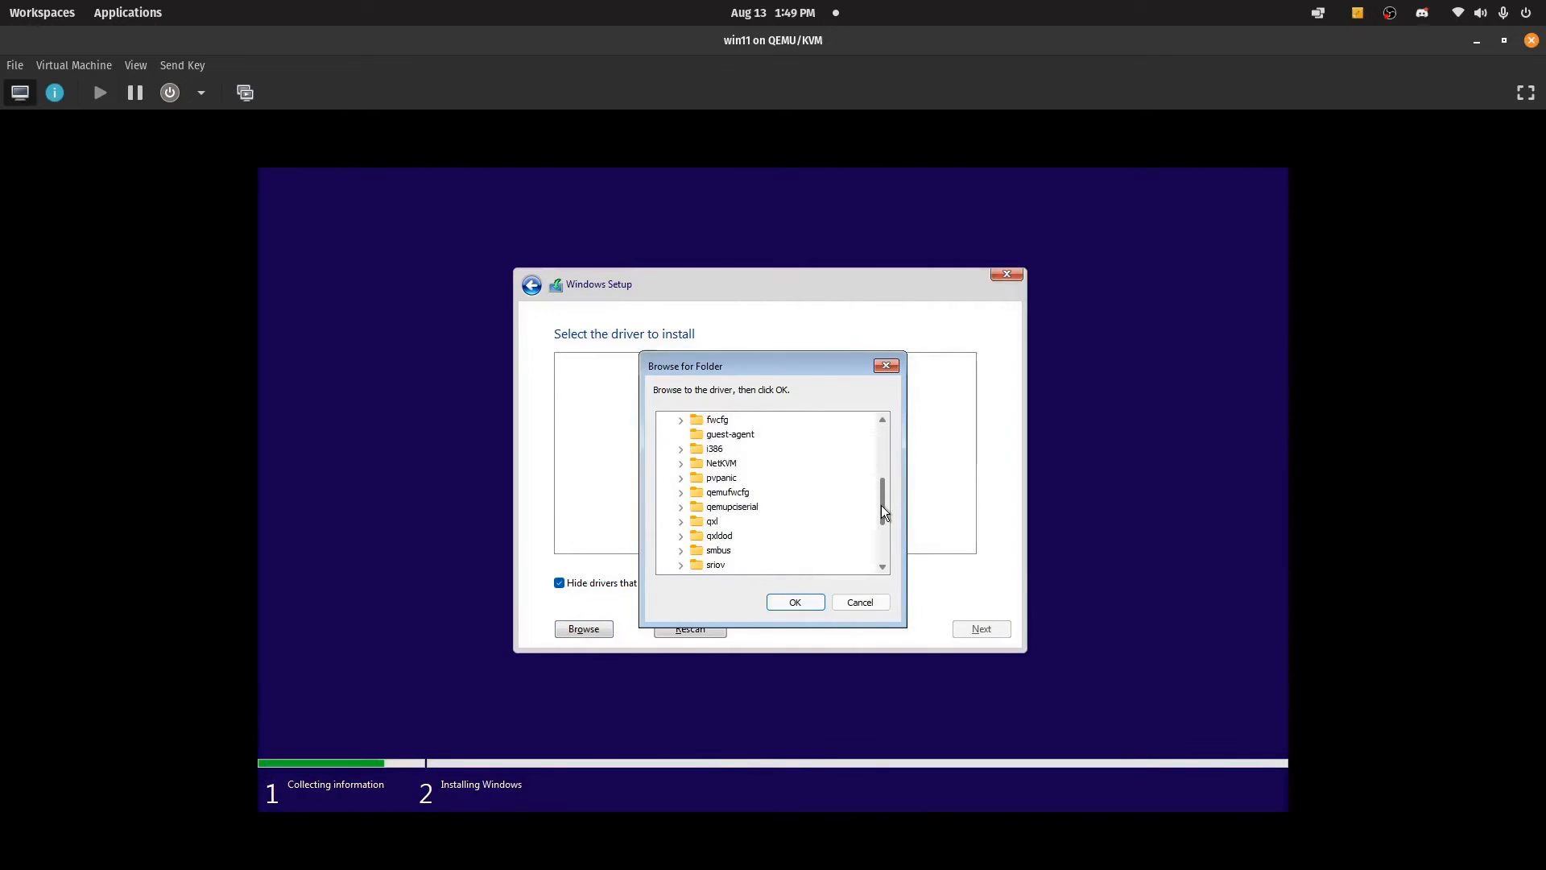
left_click_drag(881, 505, 889, 448)
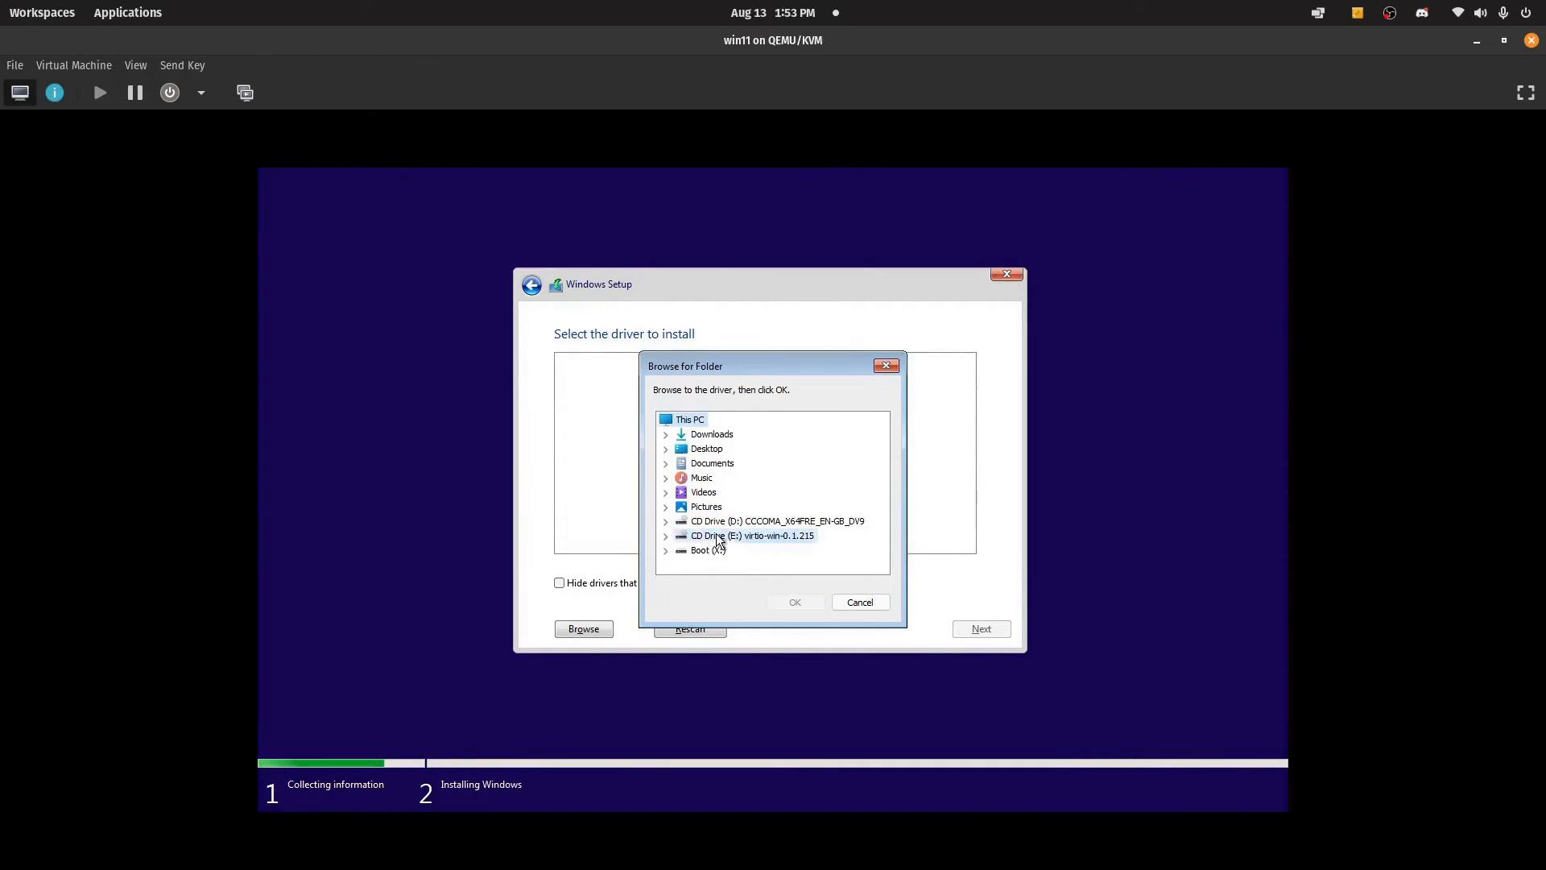
scroll(719, 540, "down", 3)
left_click(681, 434)
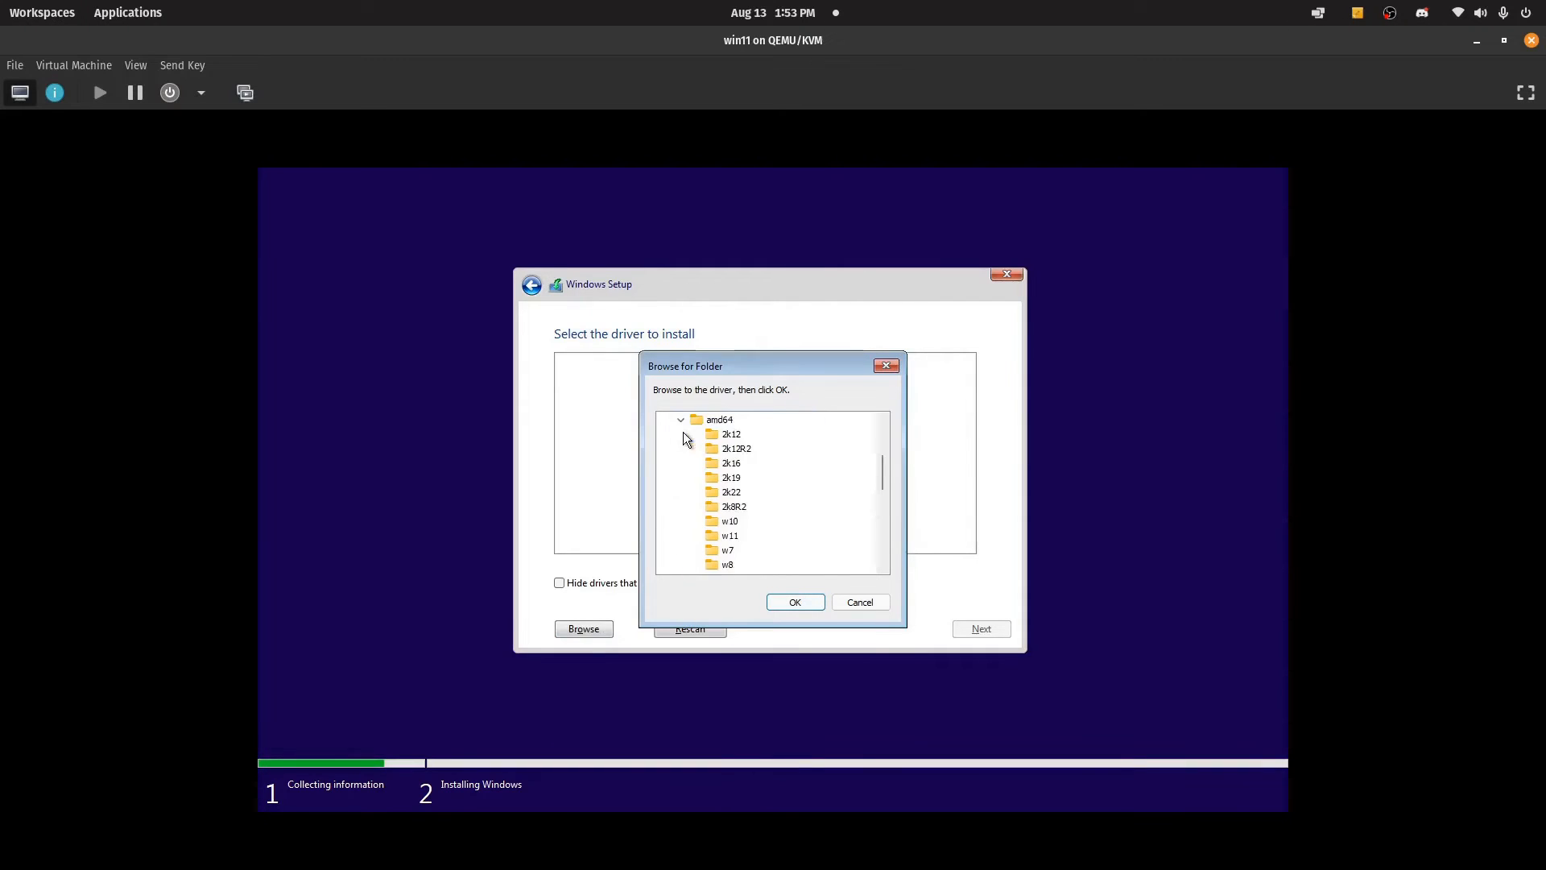
left_click(723, 537)
left_click(792, 603)
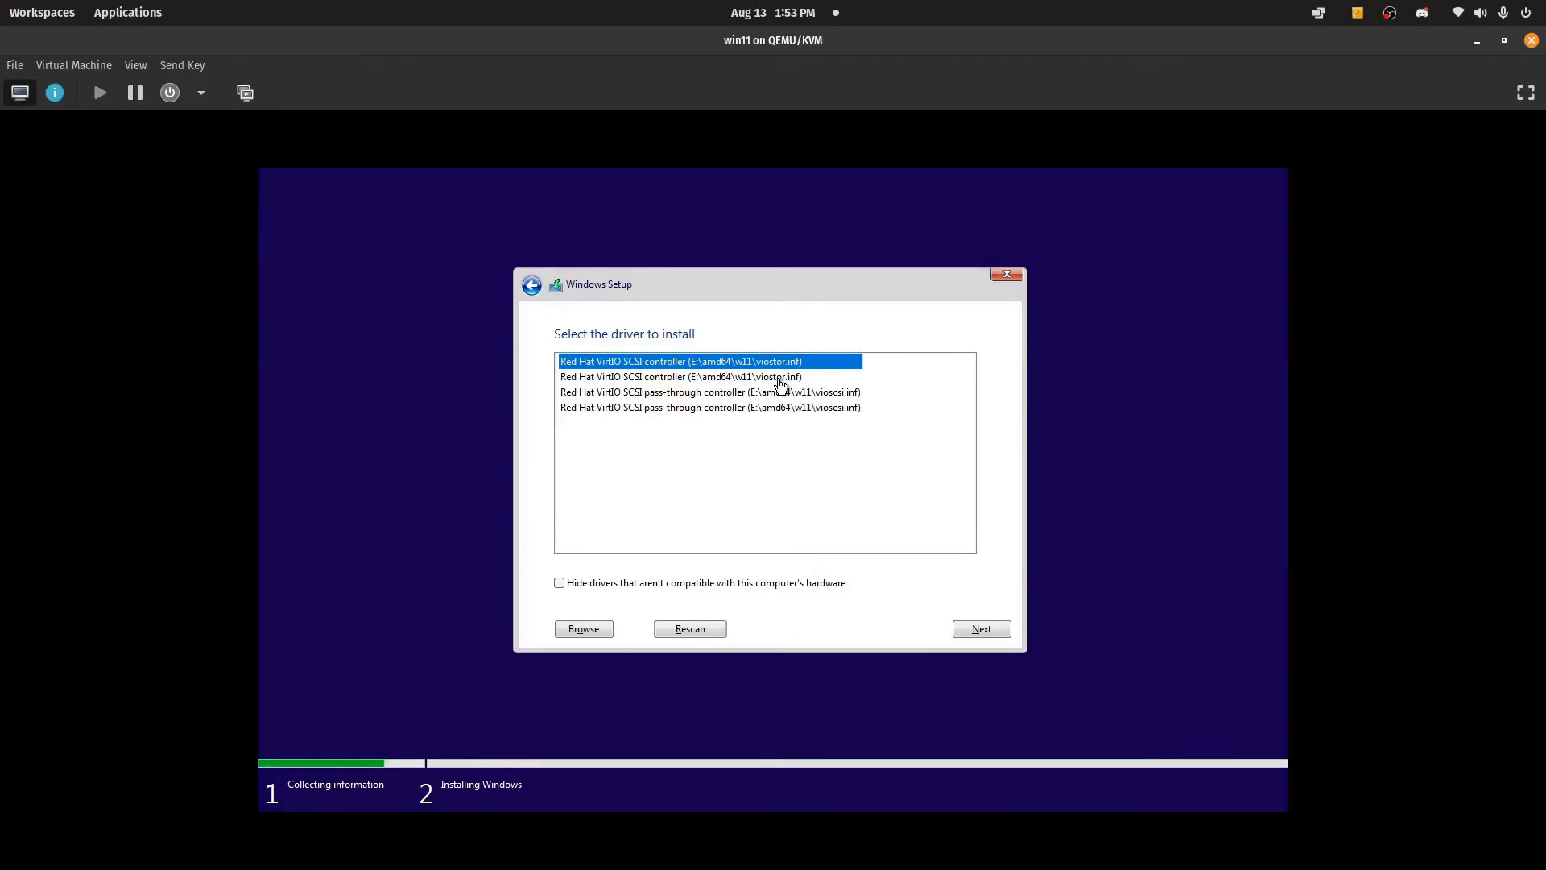
left_click(987, 628)
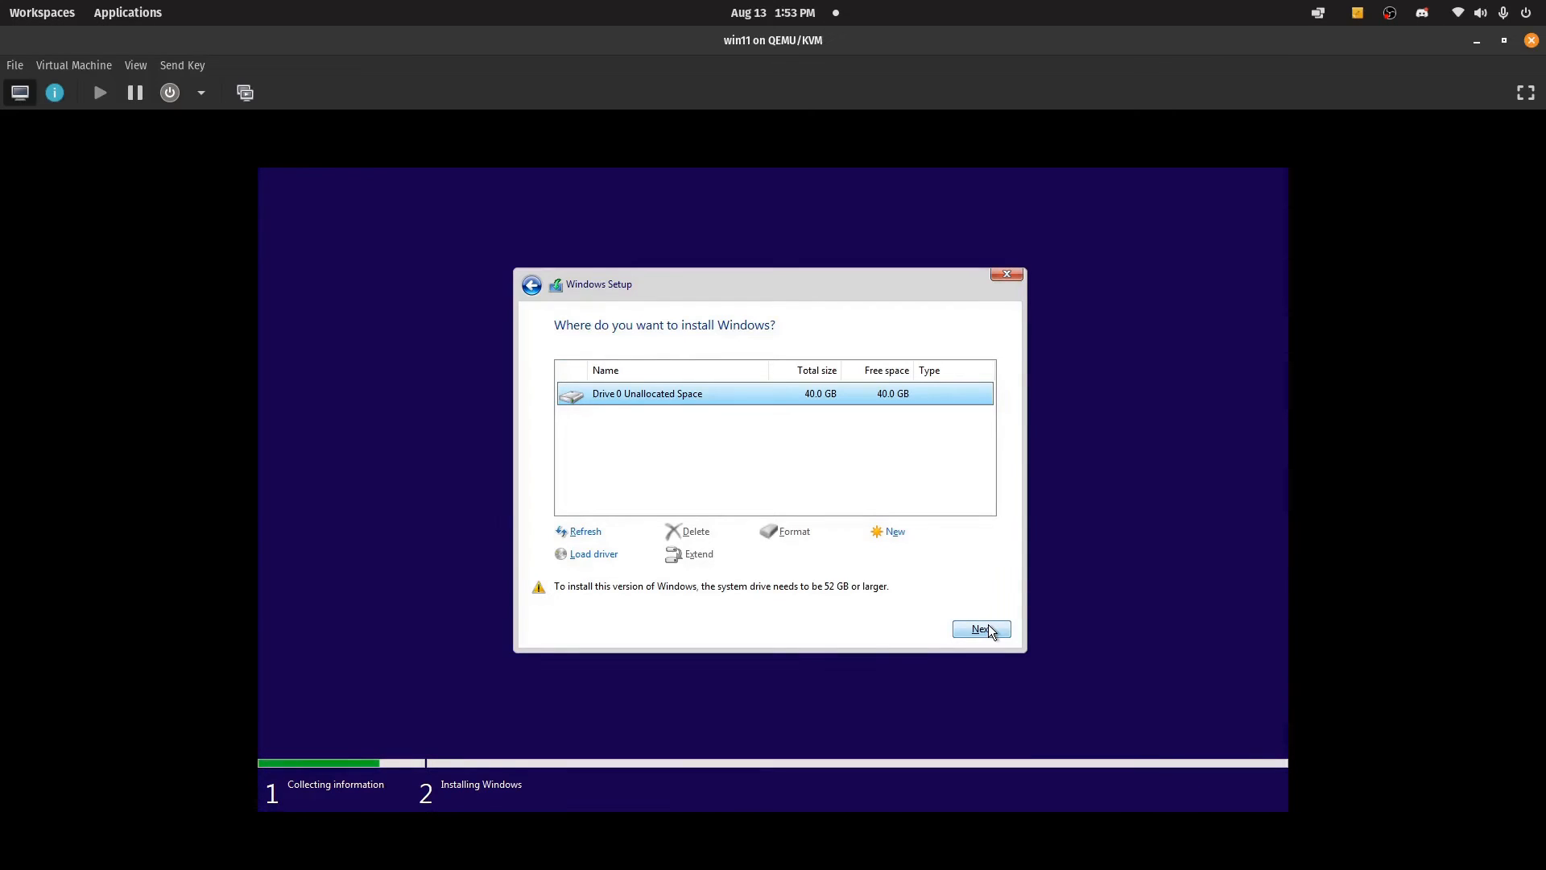
- Install Windows on the Drive 0 unallocated space and release the pointer from the virtual machine
left_click(988, 627)
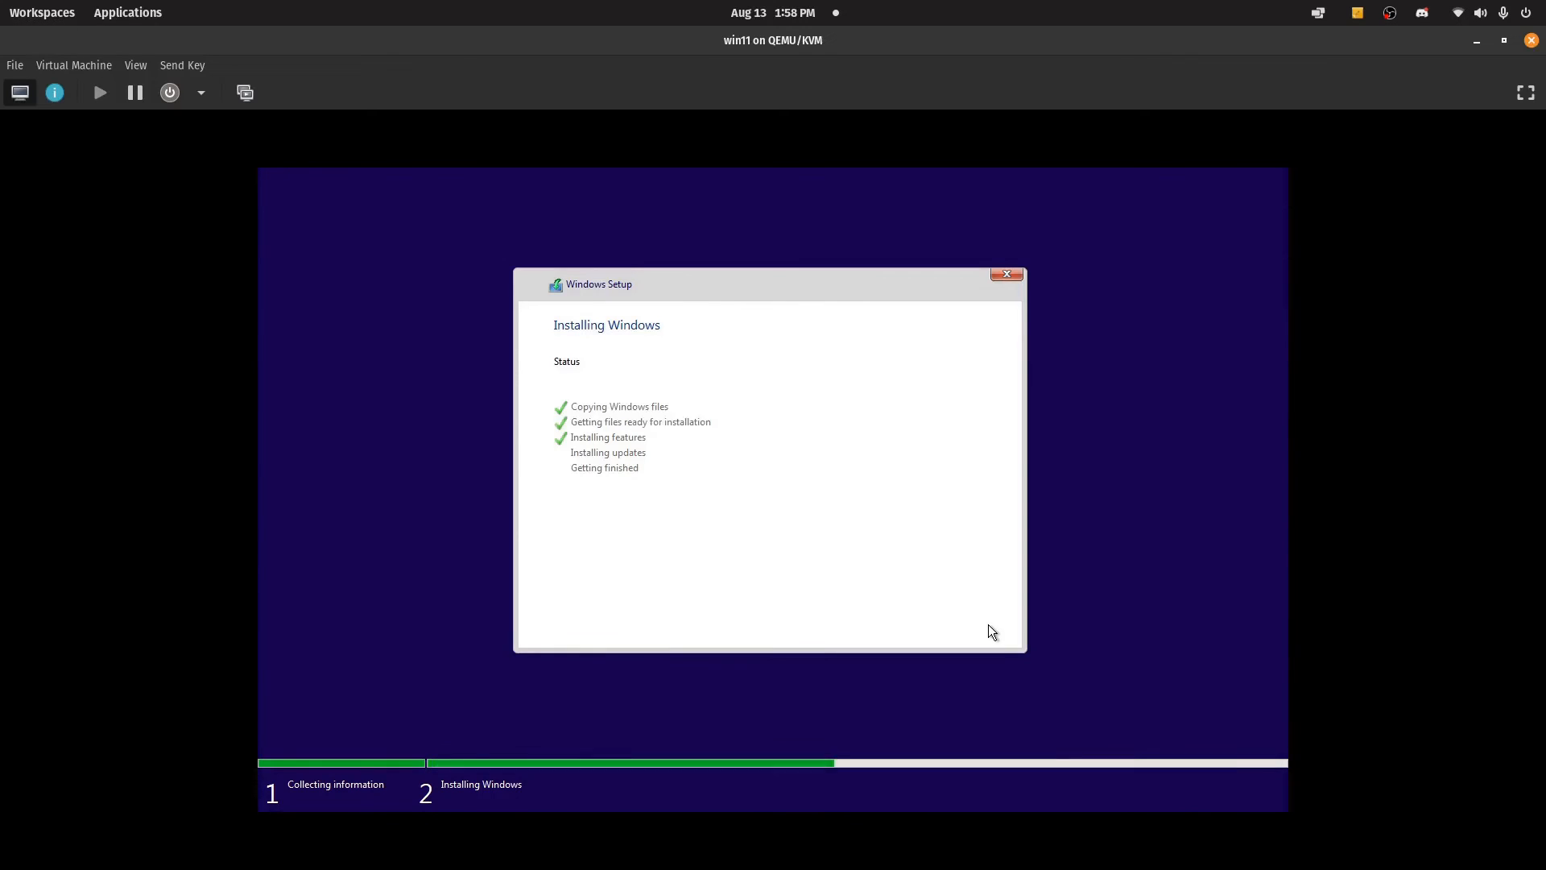
key("ctrl+alt")
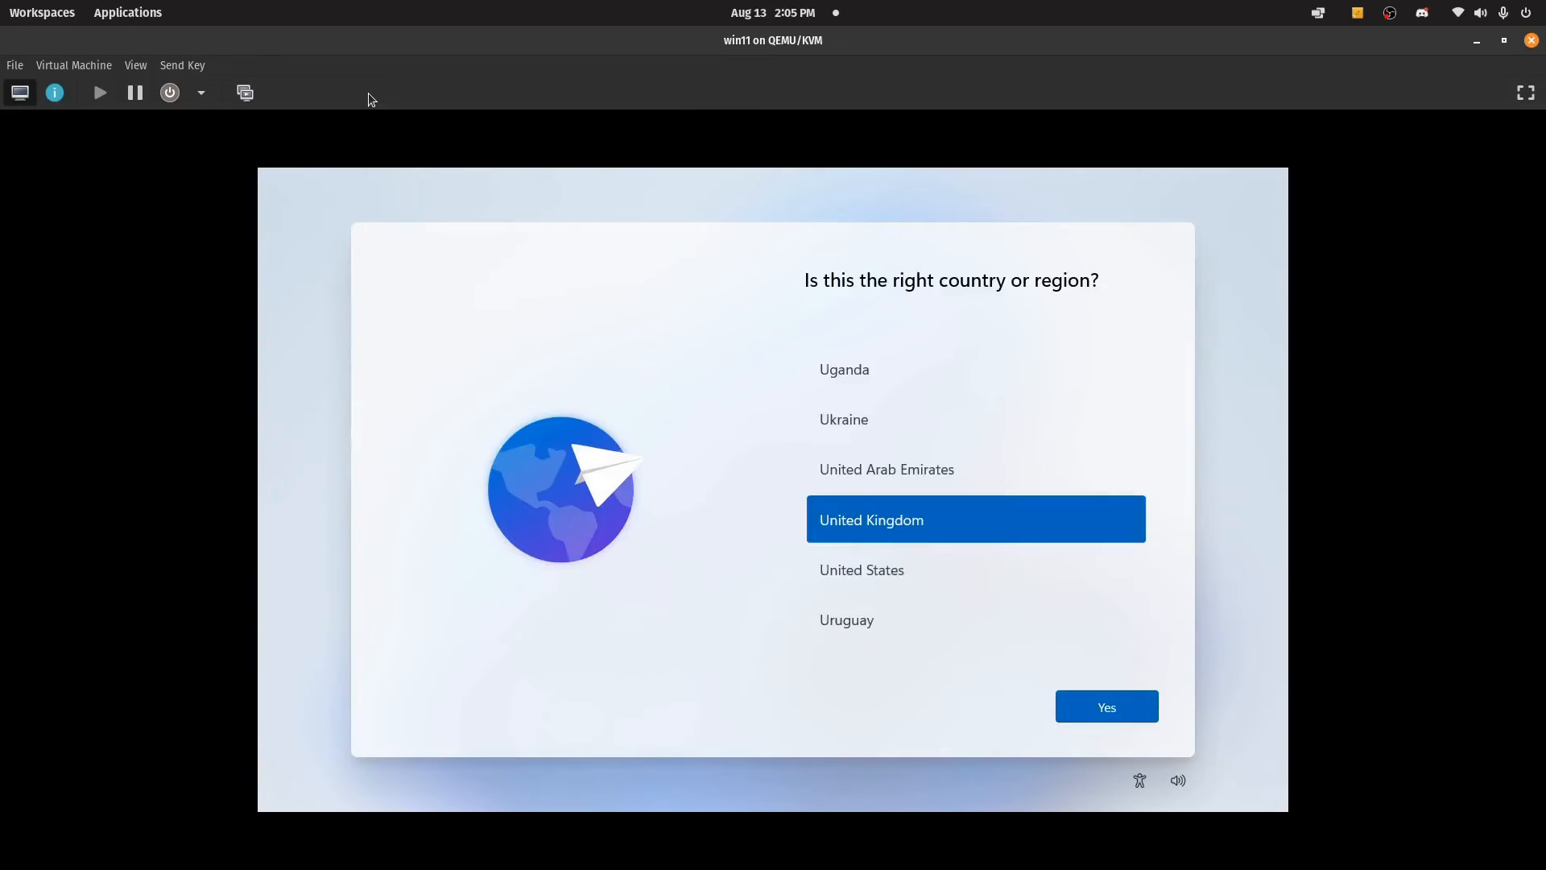
- Confirm United Kingdom as the country or region and continue the initial Windows setup past the device user's name
left_click(1106, 706)
left_click(1106, 706)
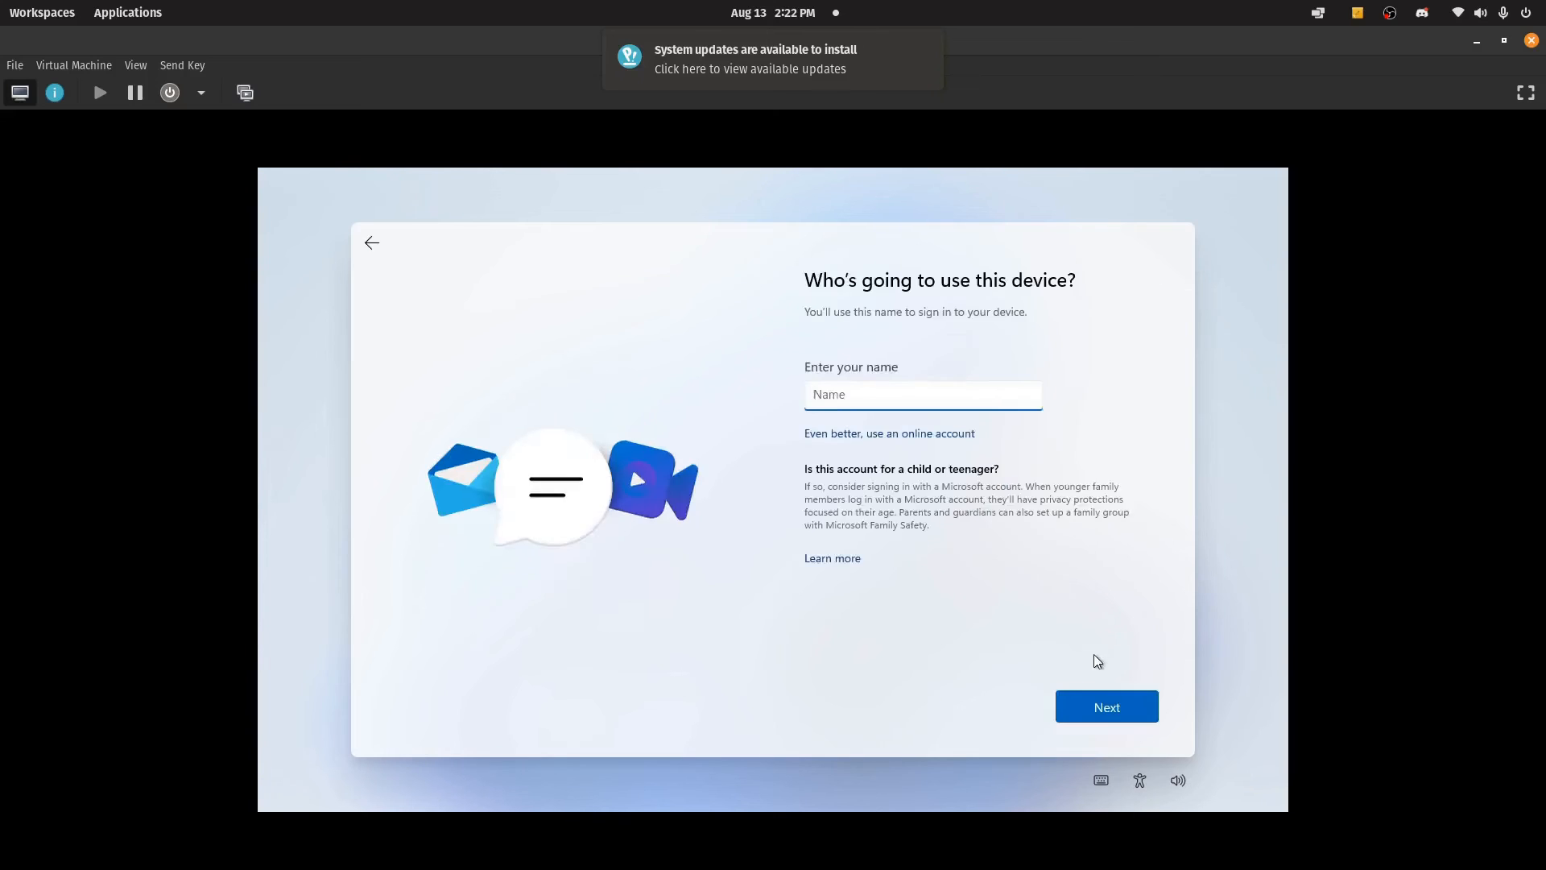
left_click(1103, 704)
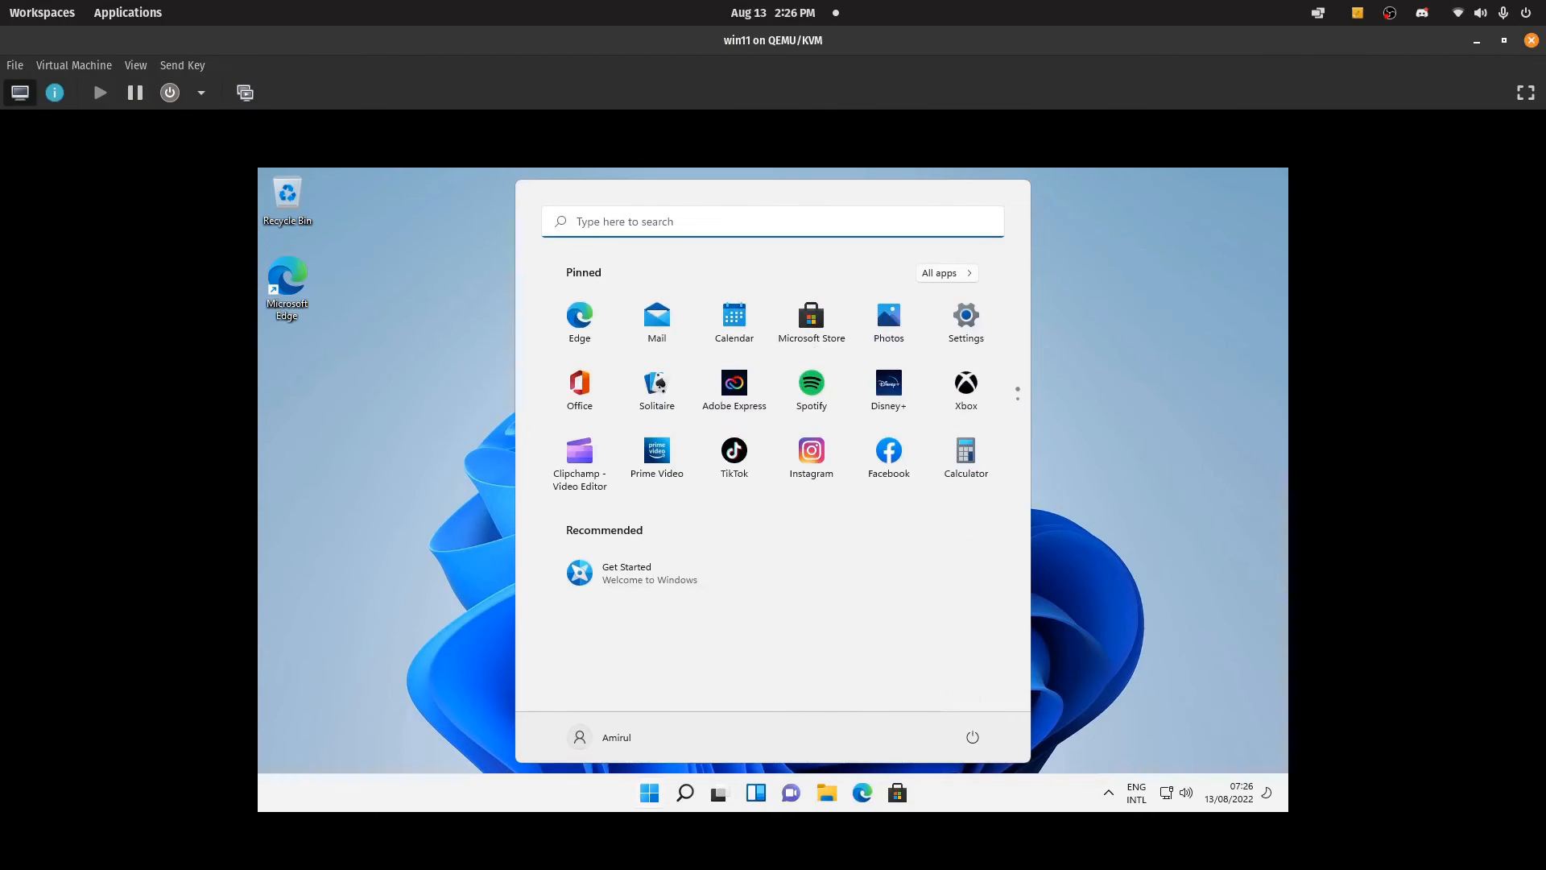
- Open the virtio-win-0.1.215 CD drive in File Explorer and launch the virtio-win-gt-x64 installer
left_click(1083, 426)
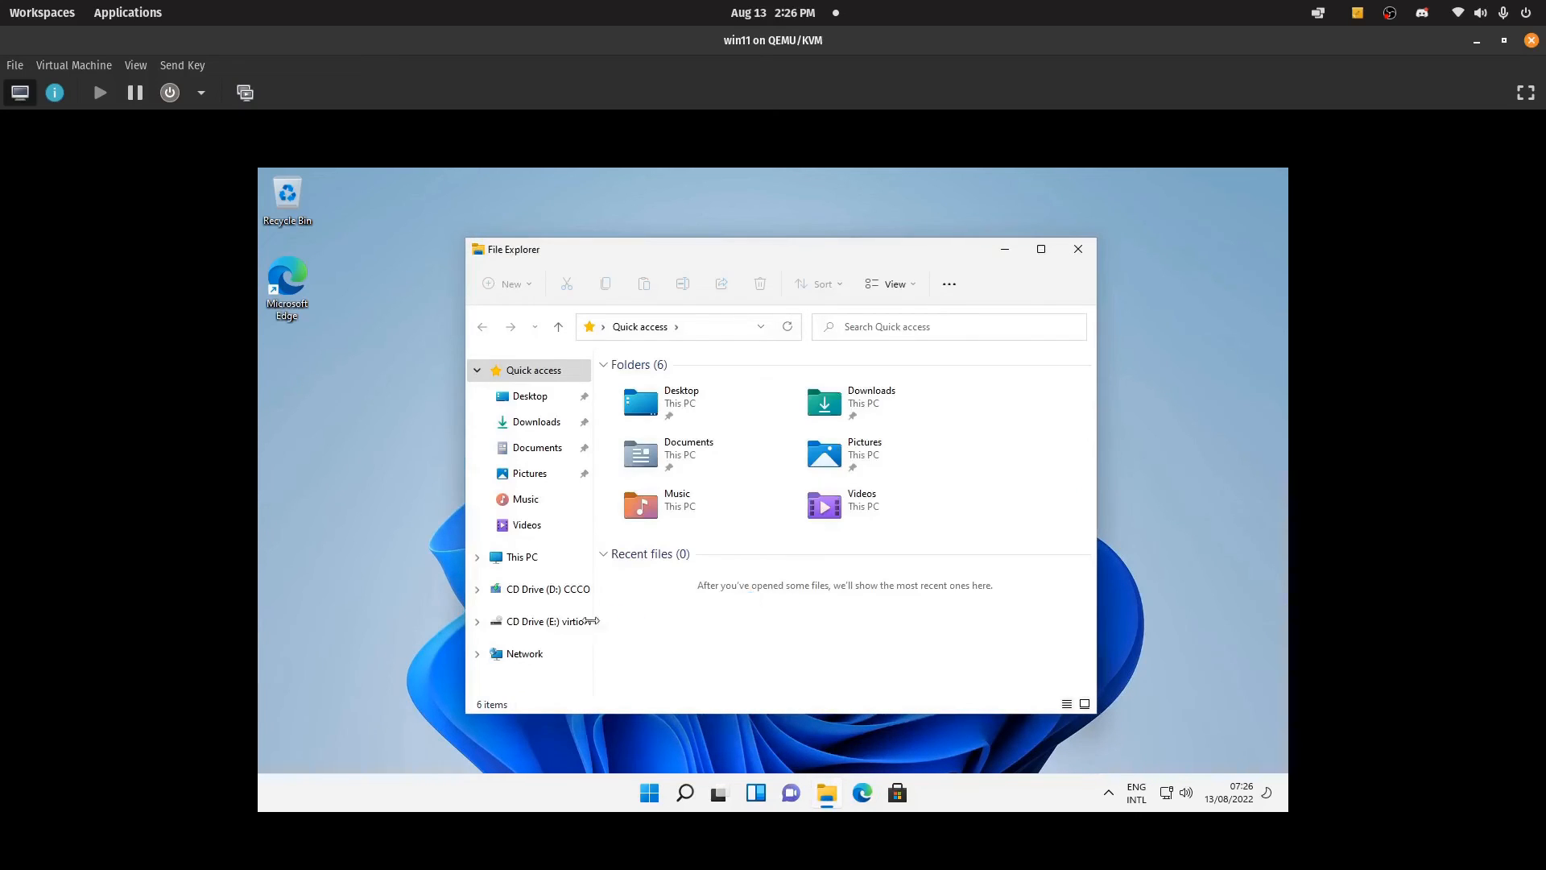
left_click(585, 626)
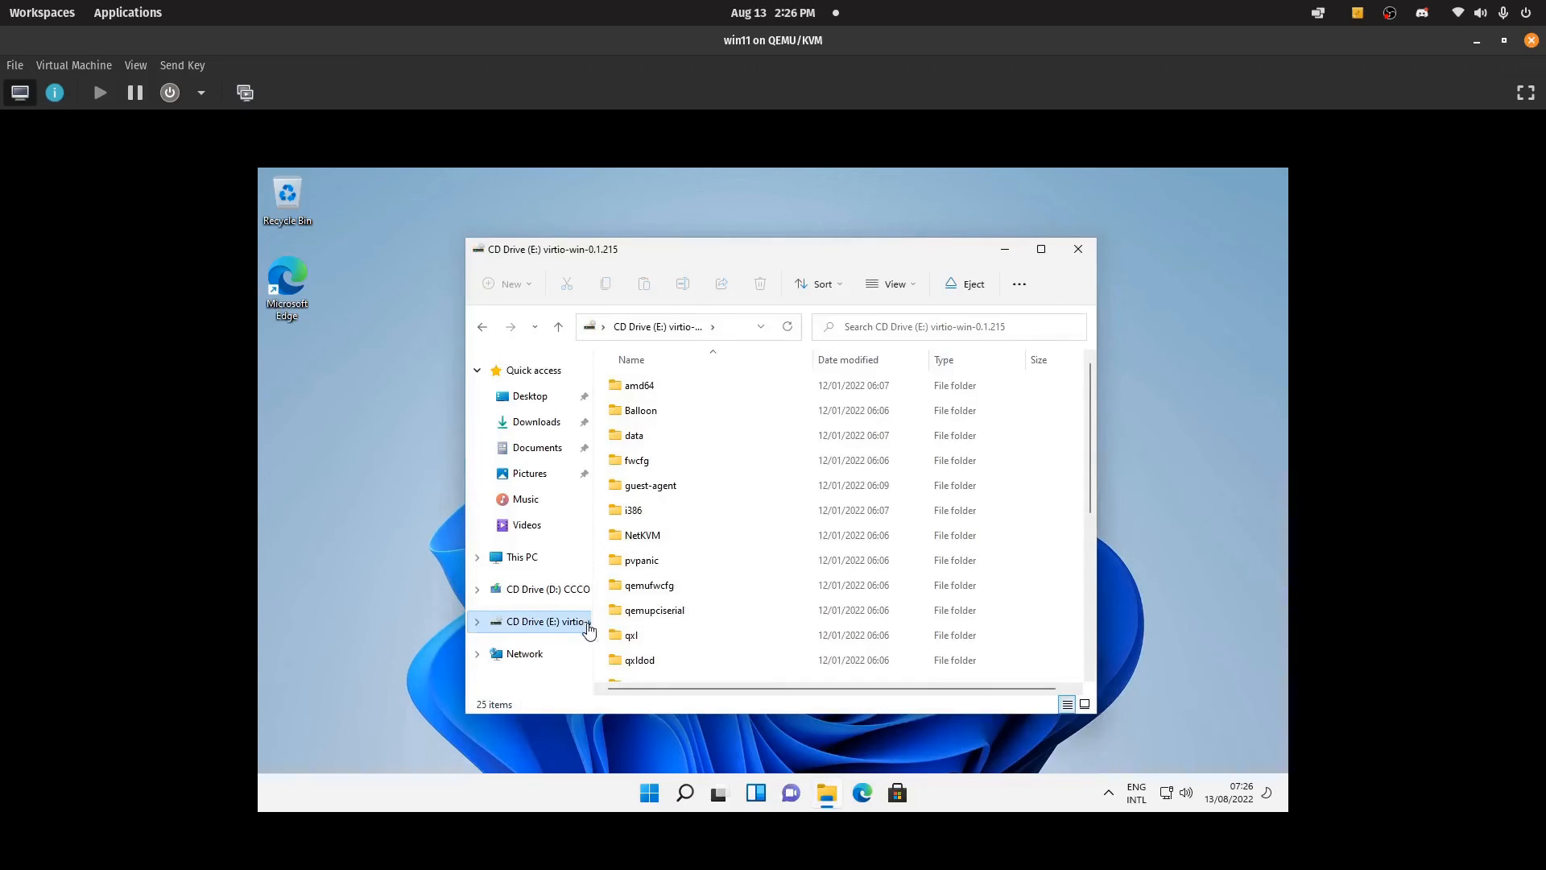
scroll(688, 618, "down", 4)
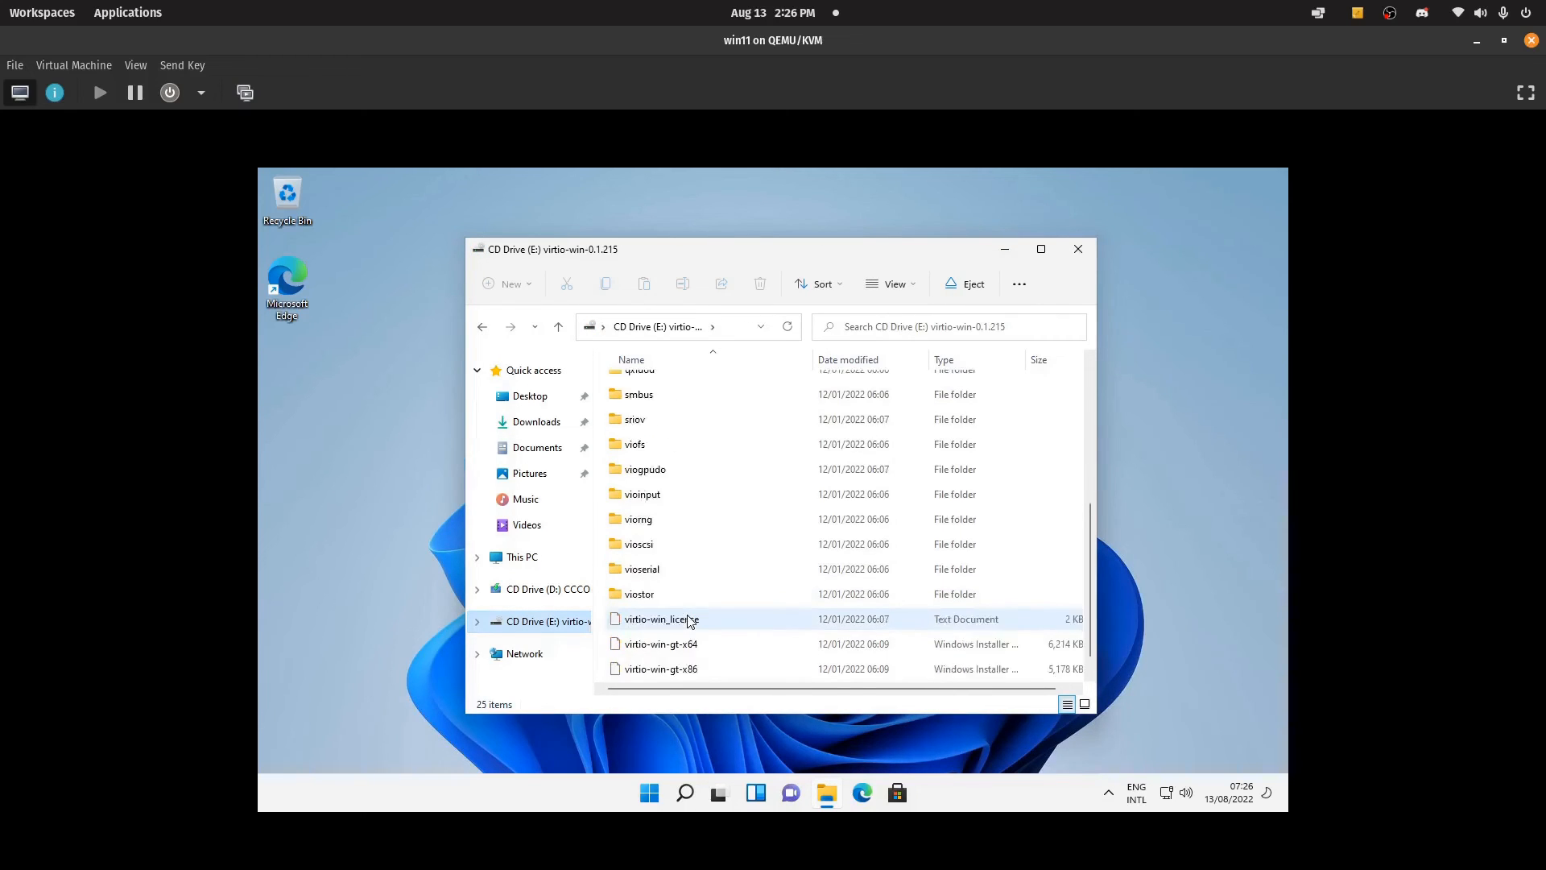
scroll(690, 624, "up", 2)
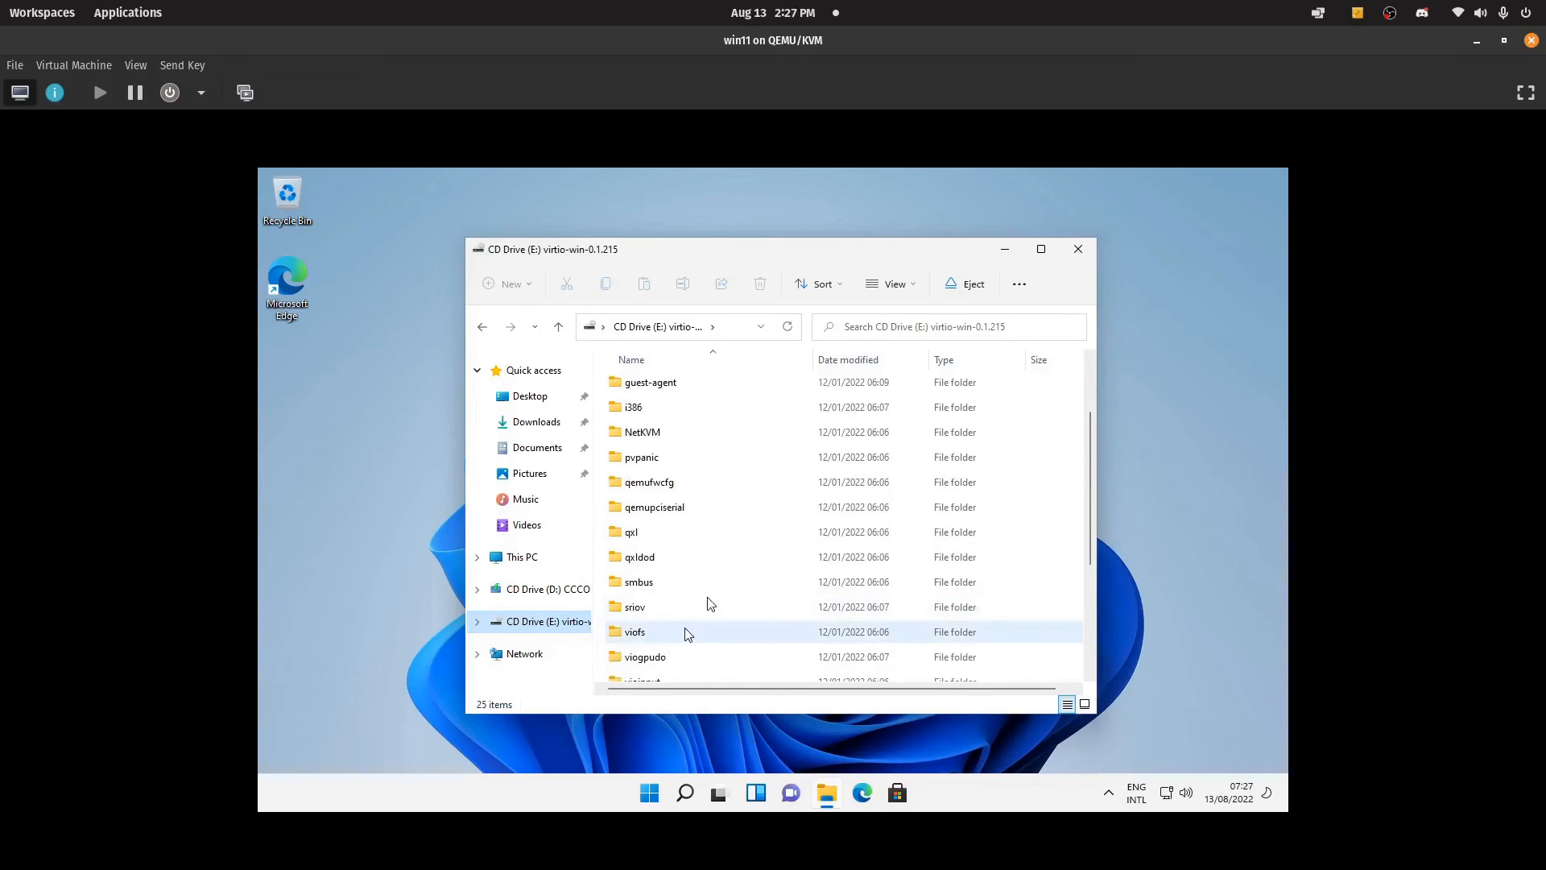
left_click(1041, 249)
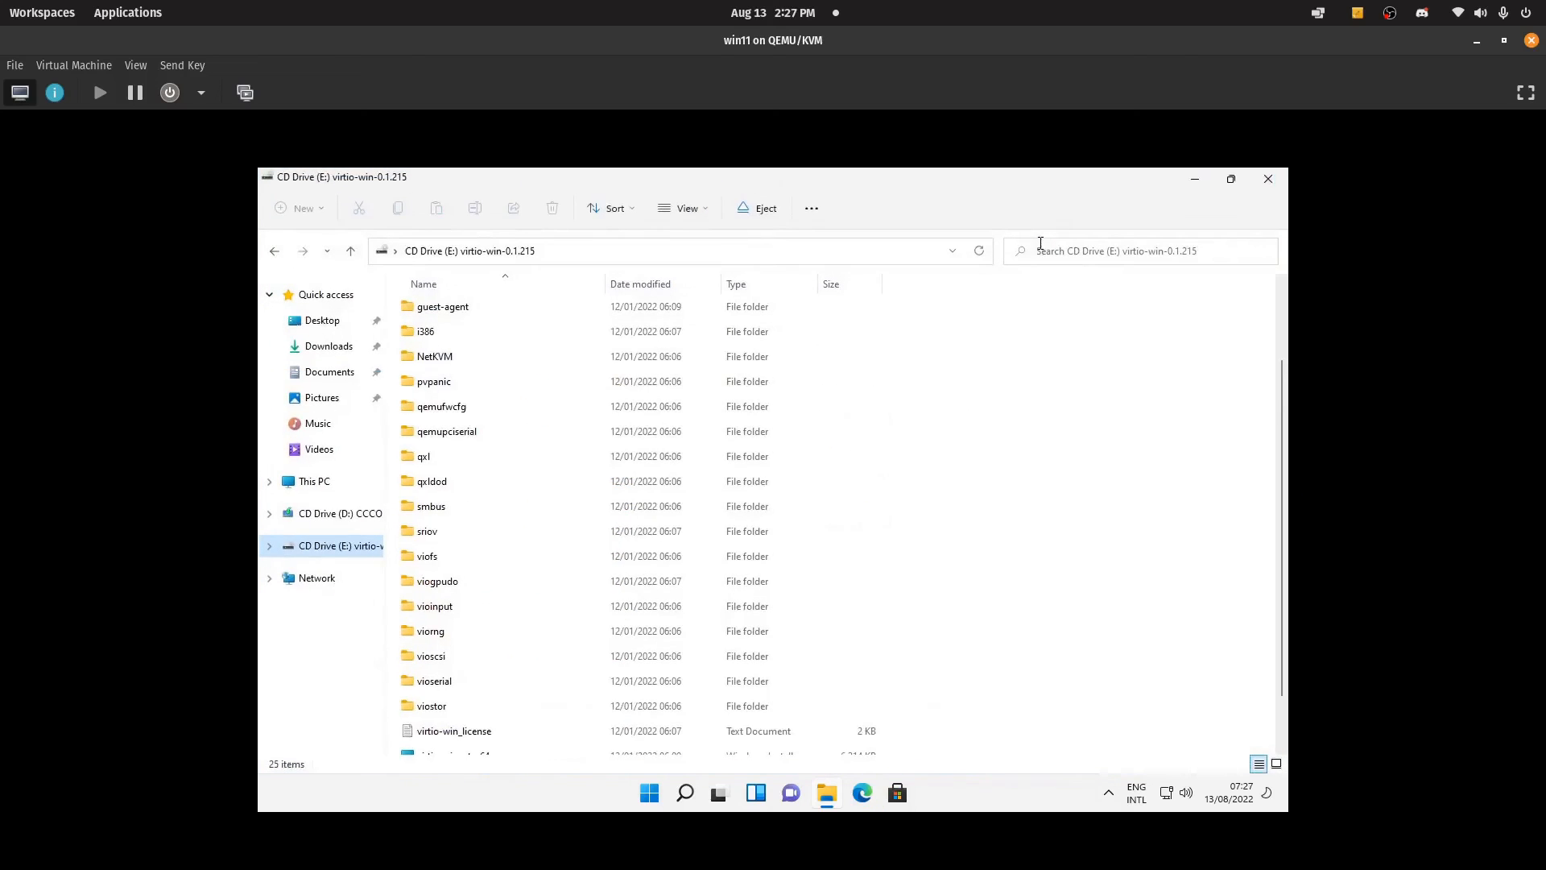
scroll(531, 725, "down", 1)
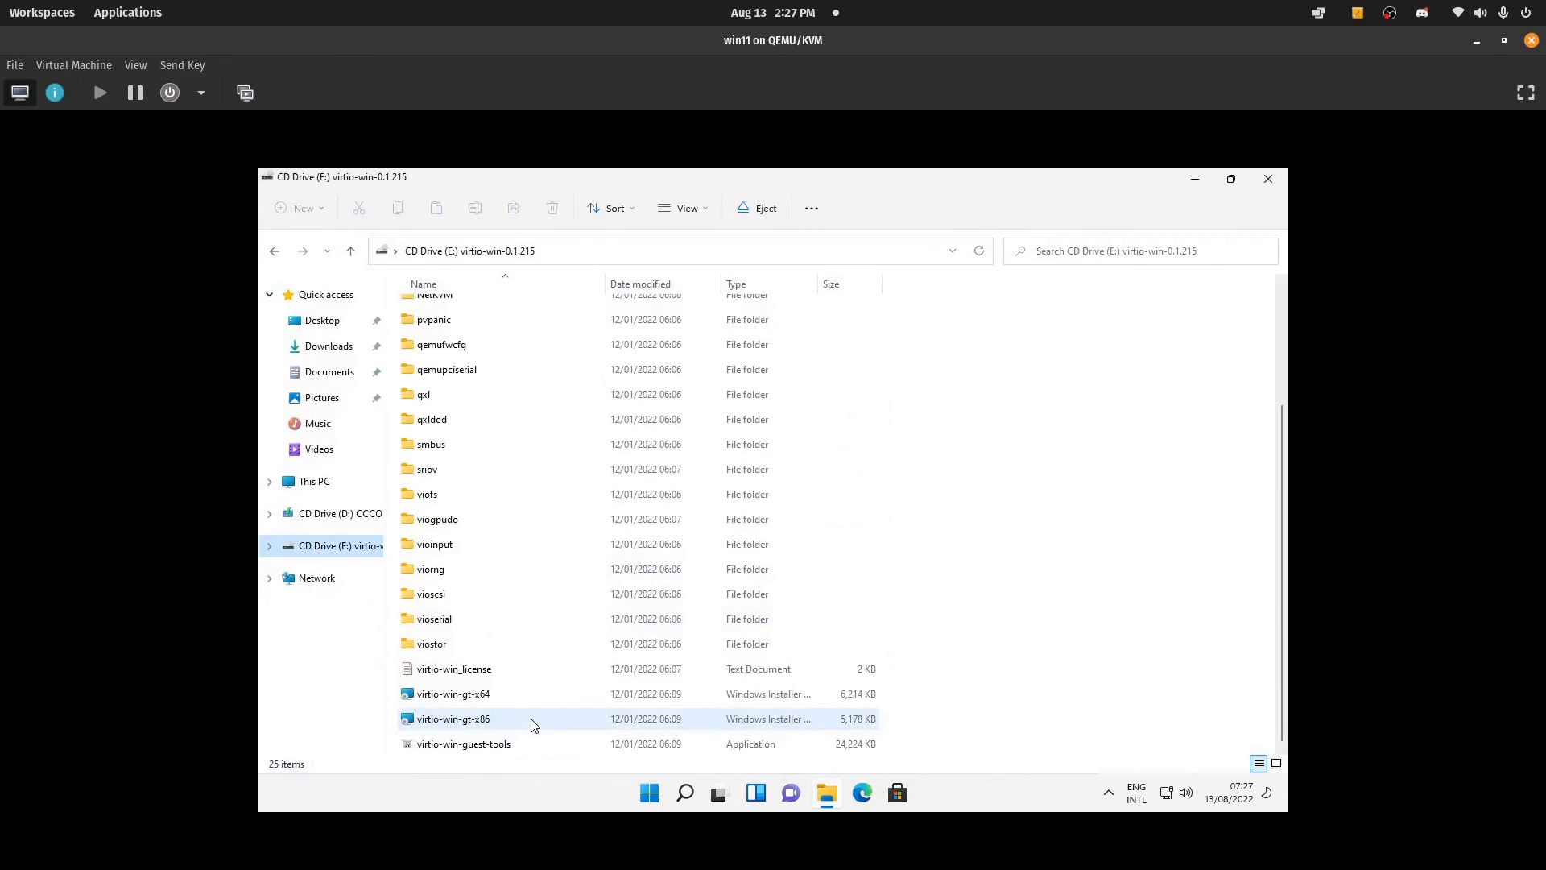
left_click(535, 702)
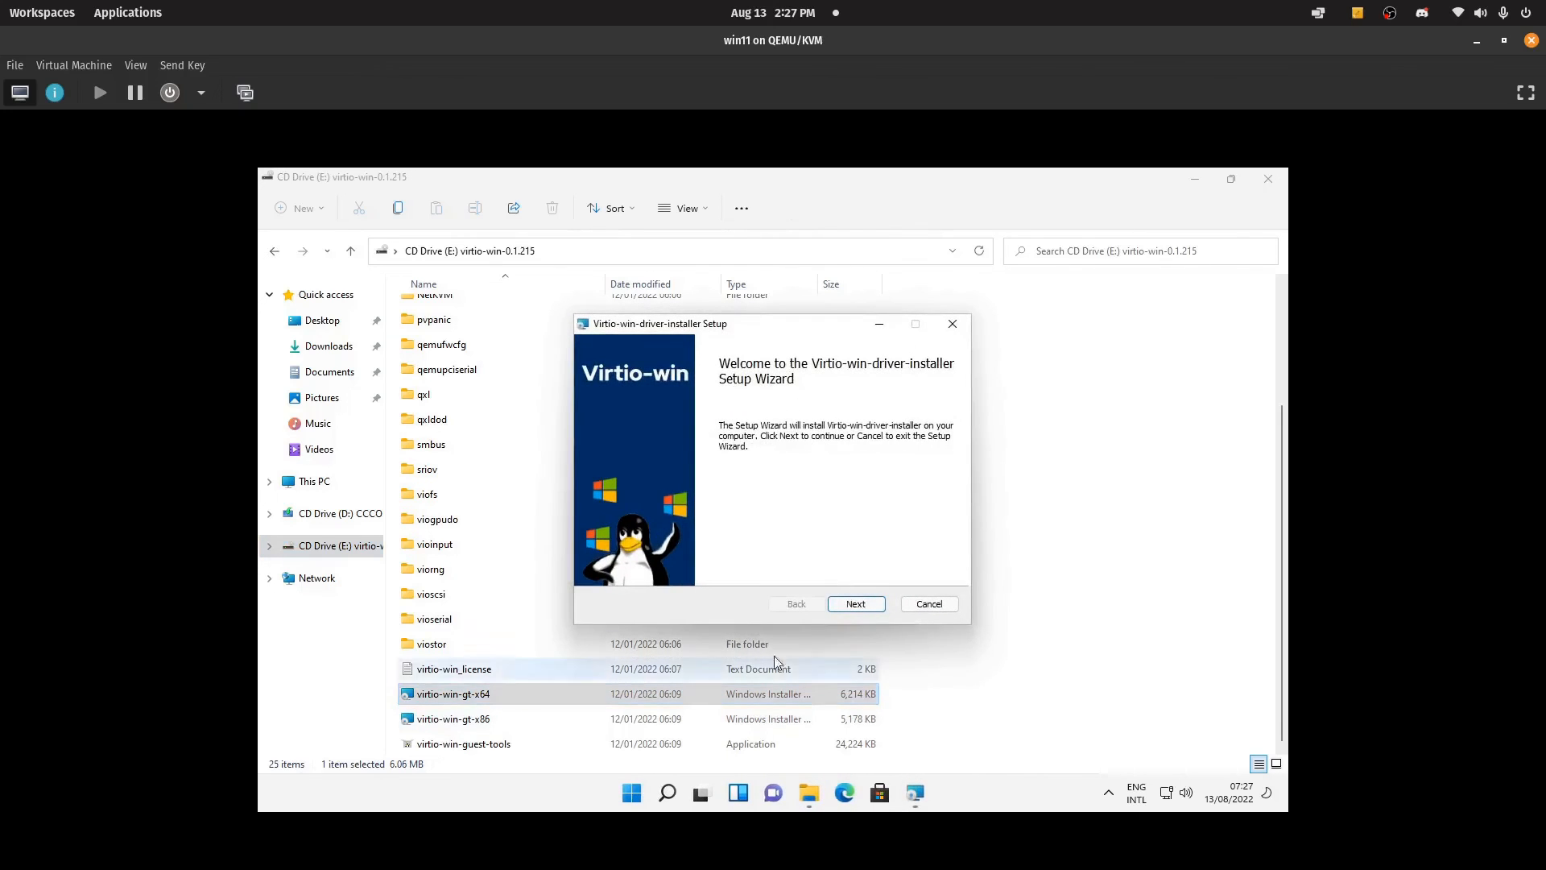
left_click(878, 608)
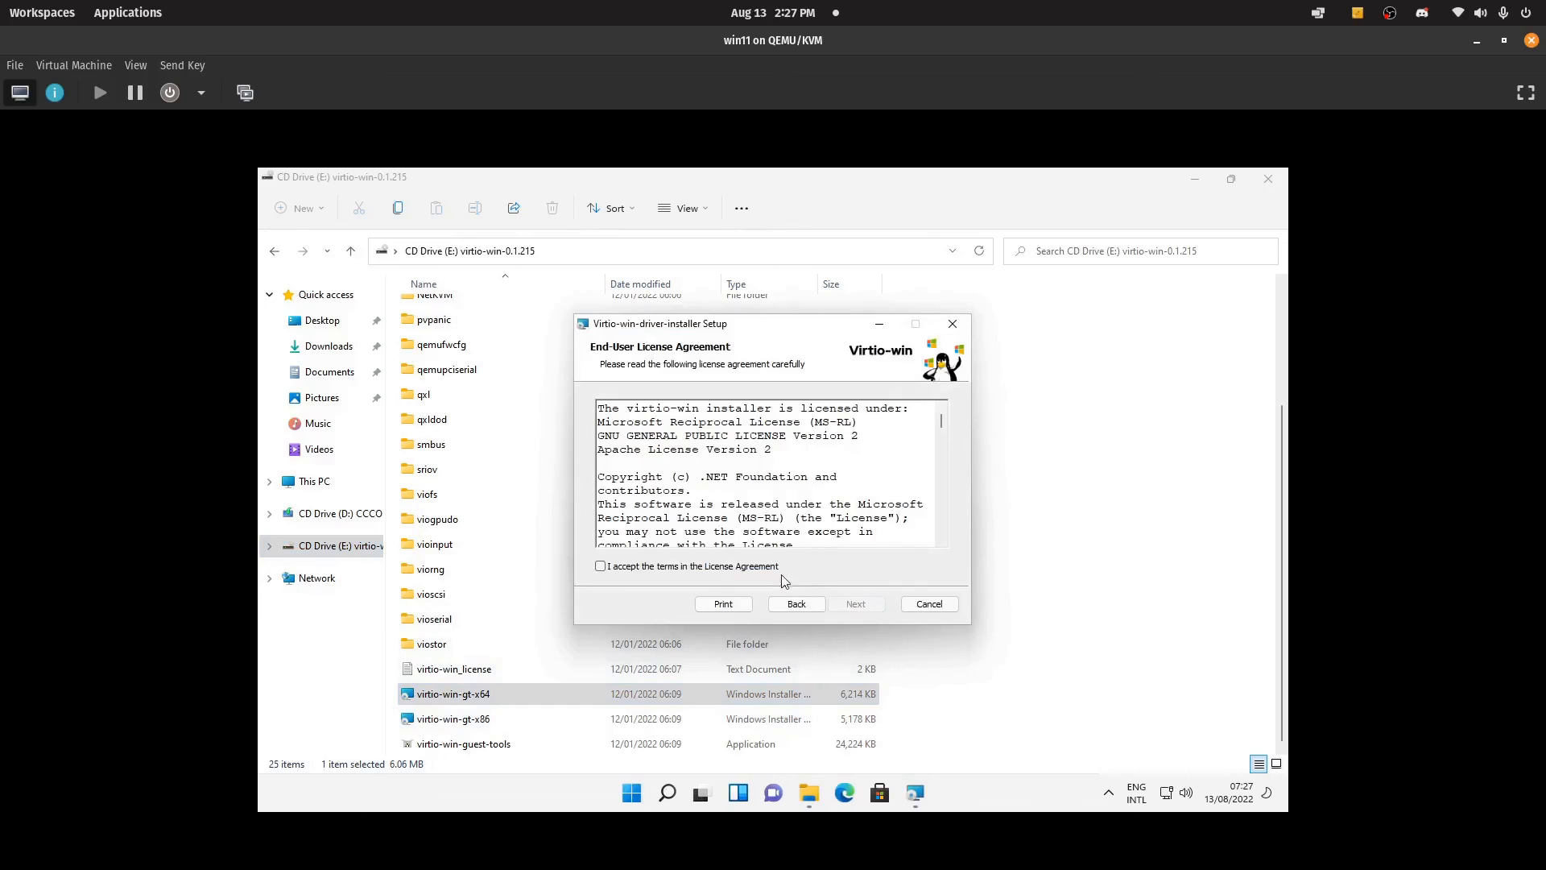
left_click(760, 567)
left_click(856, 606)
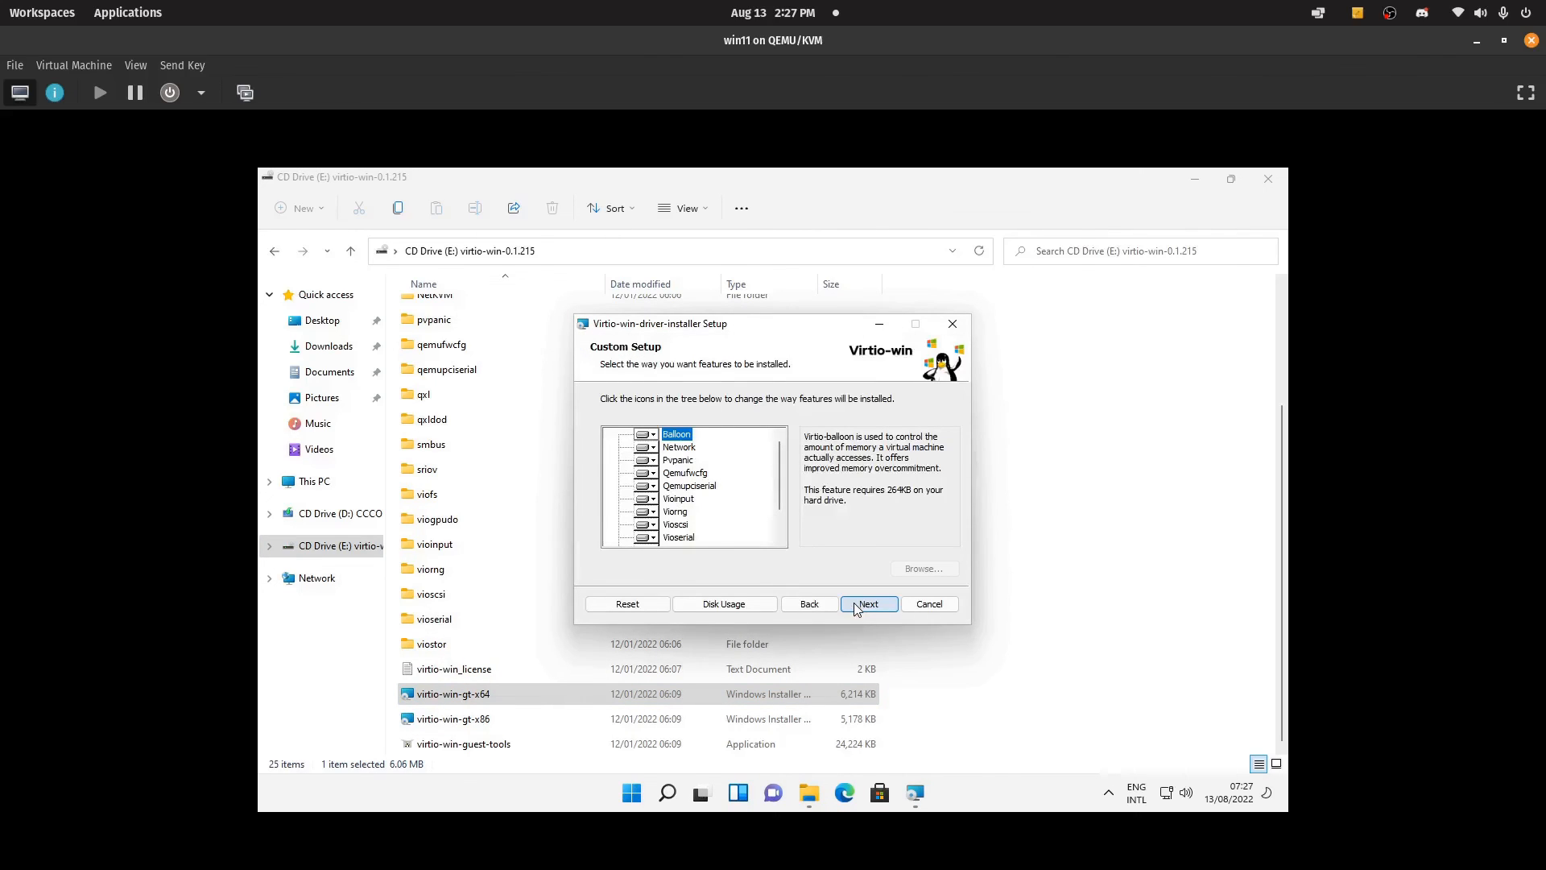
left_click(856, 606)
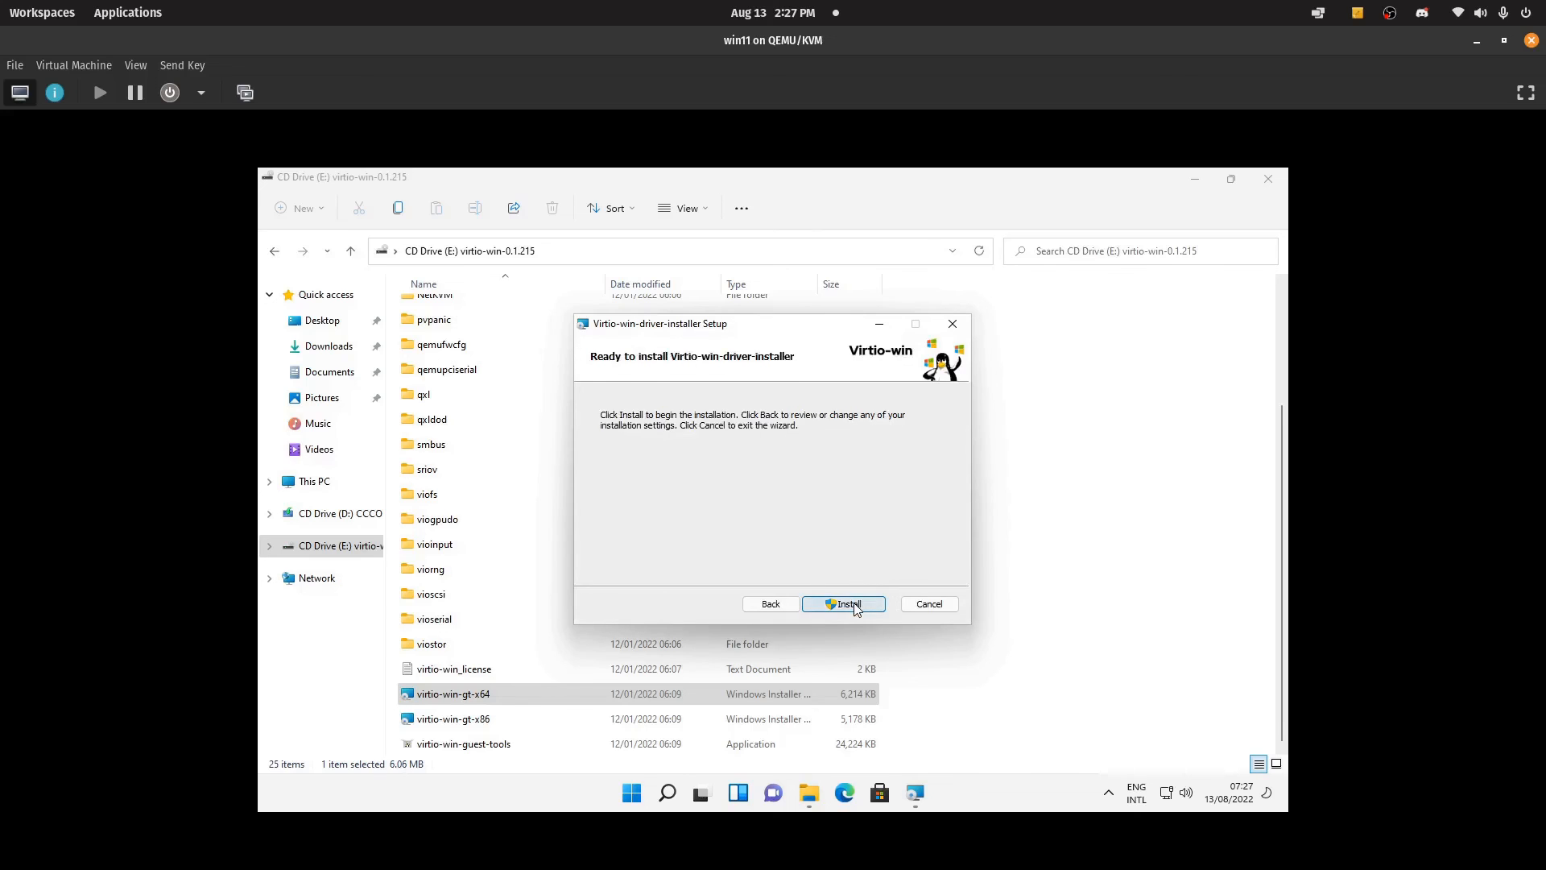
left_click(855, 607)
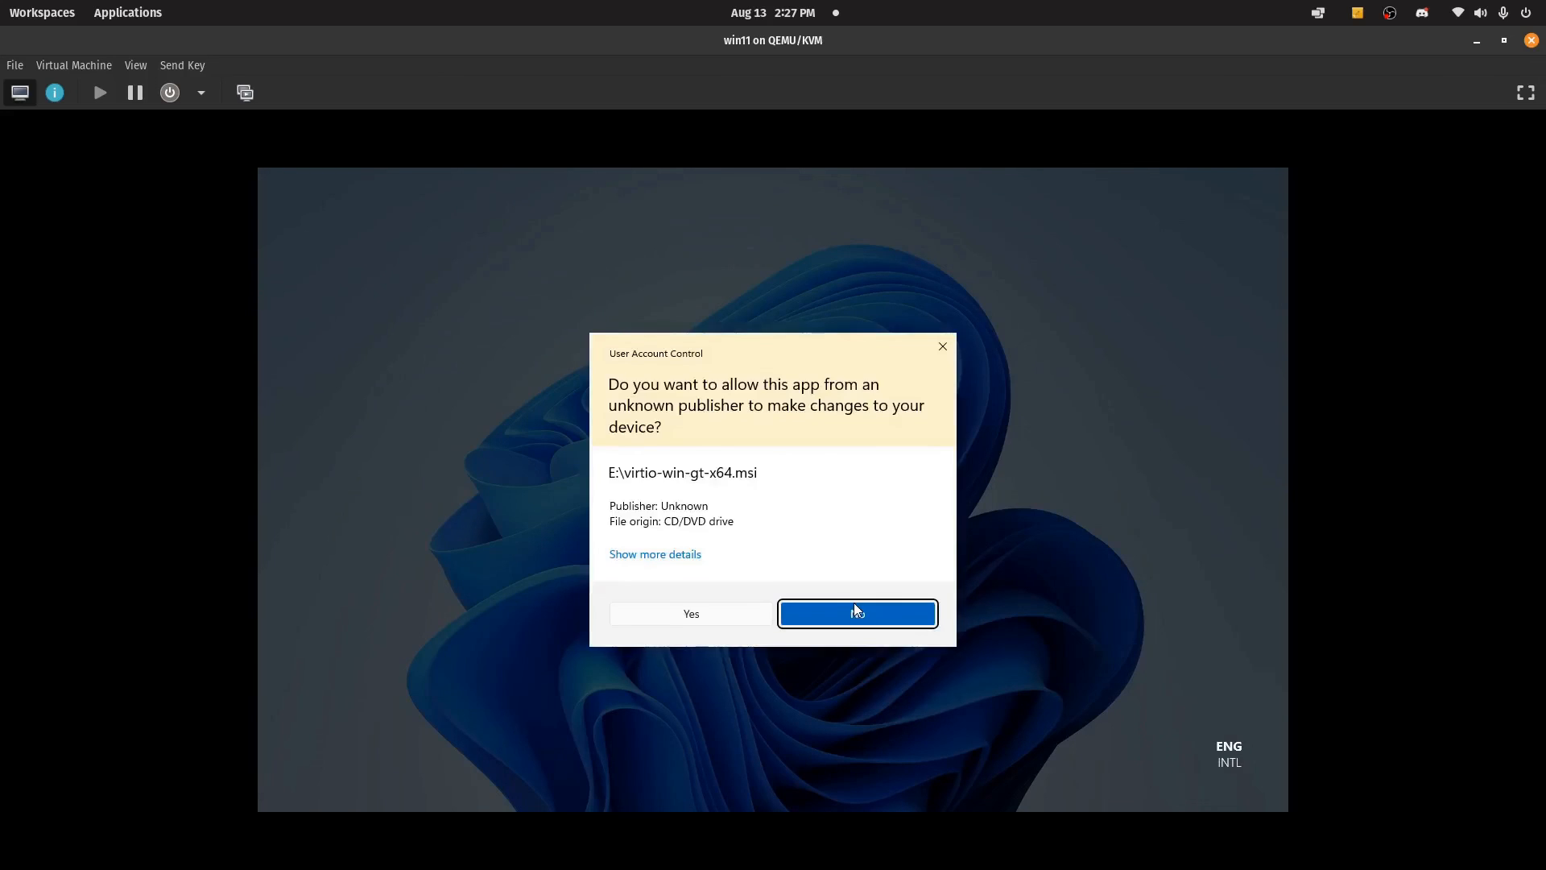
left_click(853, 604)
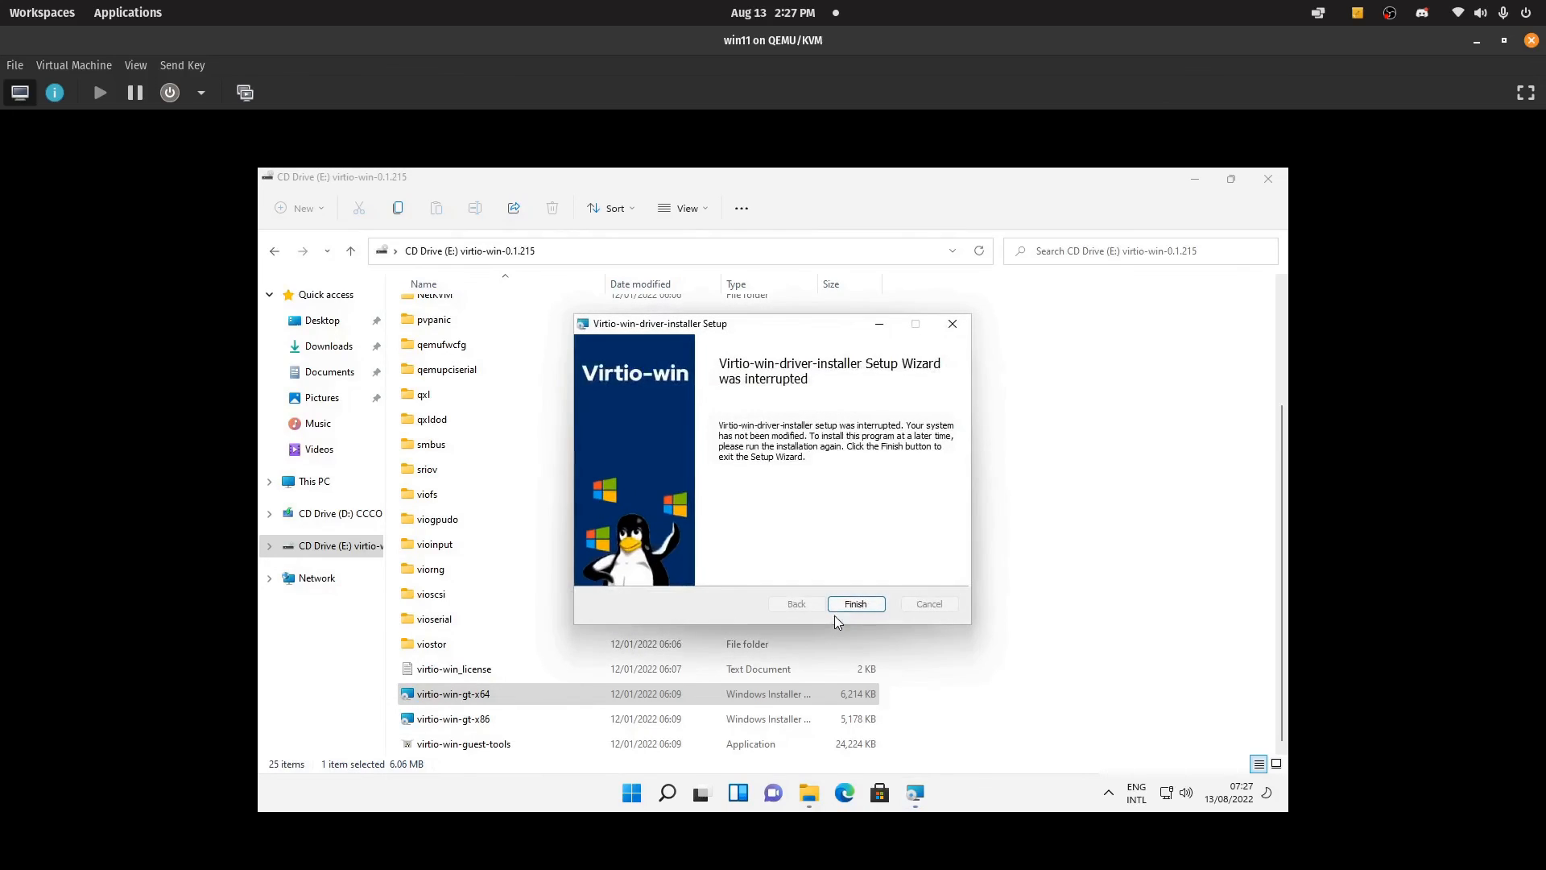
left_click(855, 604)
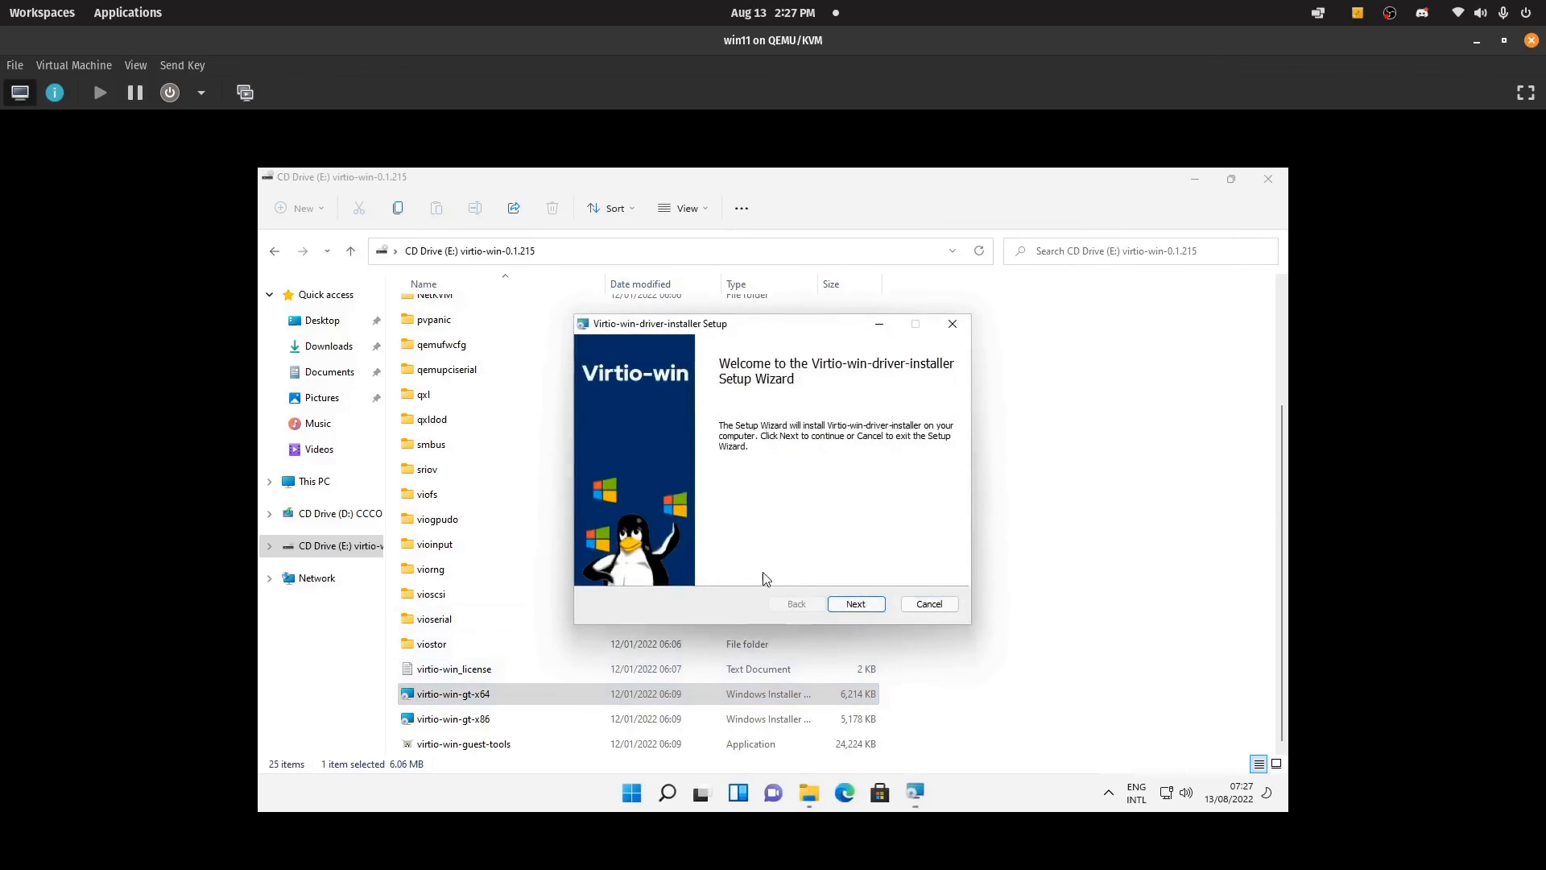
- Accept the Virtio-win-driver-installer licence agreement and keep the default set of driver features
left_click(842, 606)
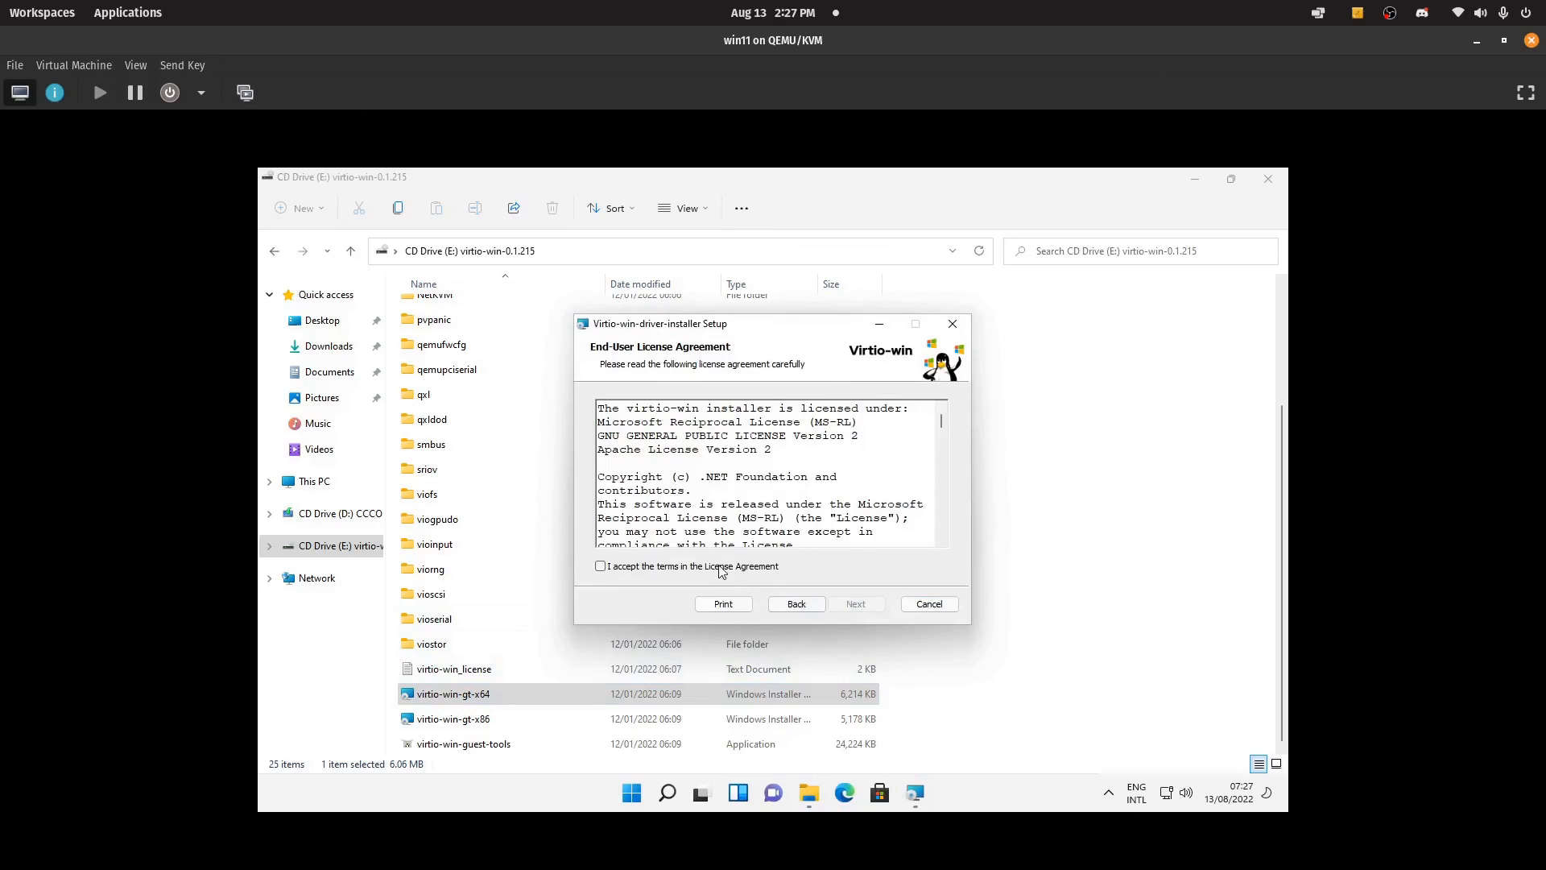
left_click(720, 568)
left_click(855, 604)
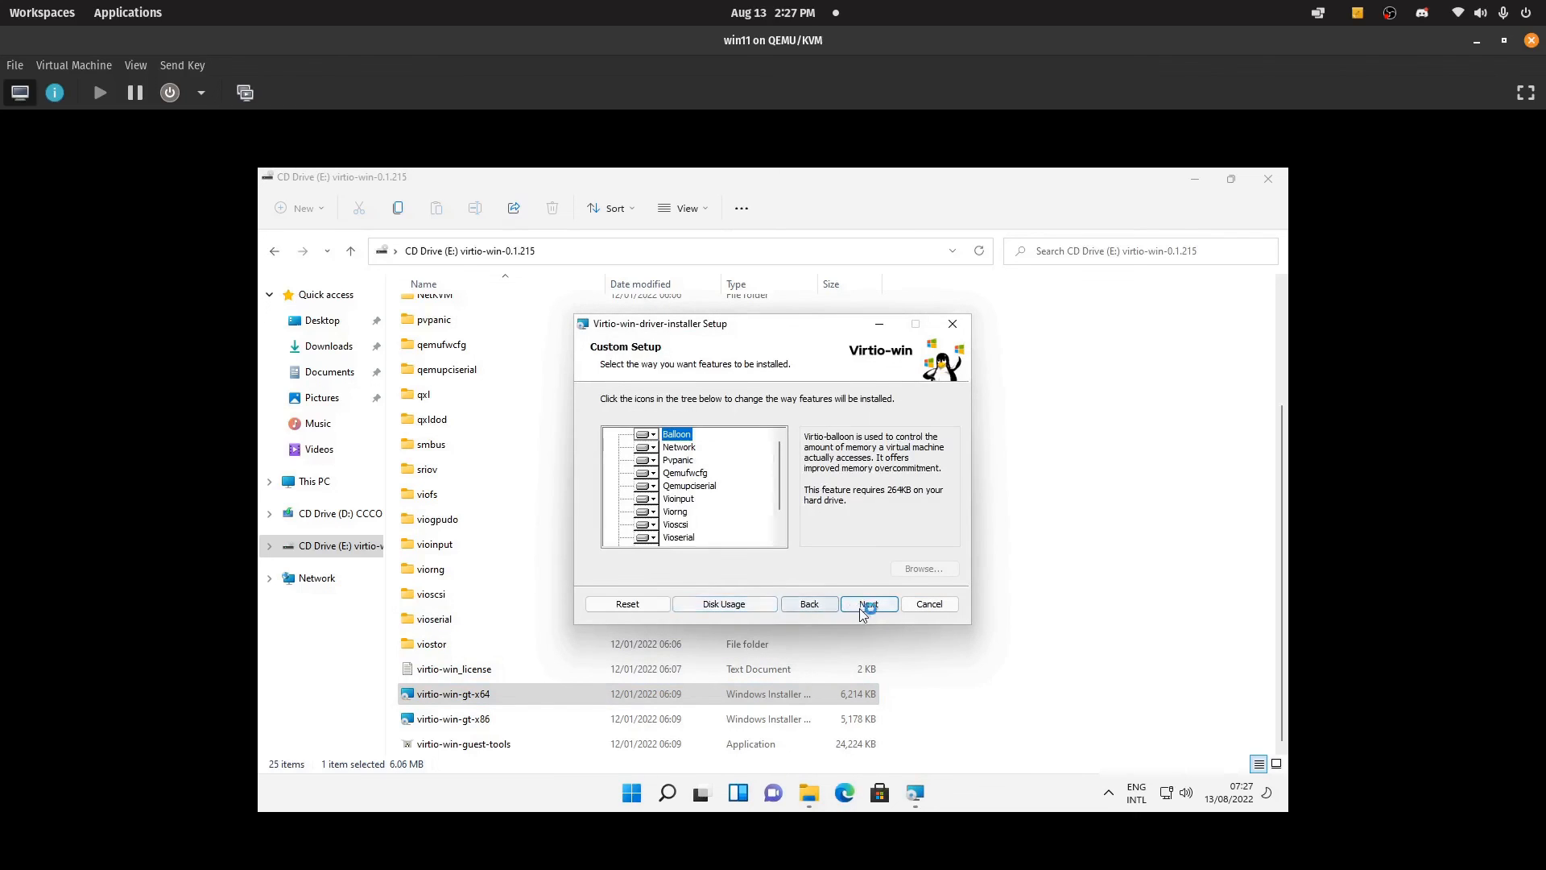
left_click(858, 607)
- Install the VirtIO drivers, allowing the installer to change the device and trusting the Red Hat, Inc. device software, and exit the wizard
left_click(819, 606)
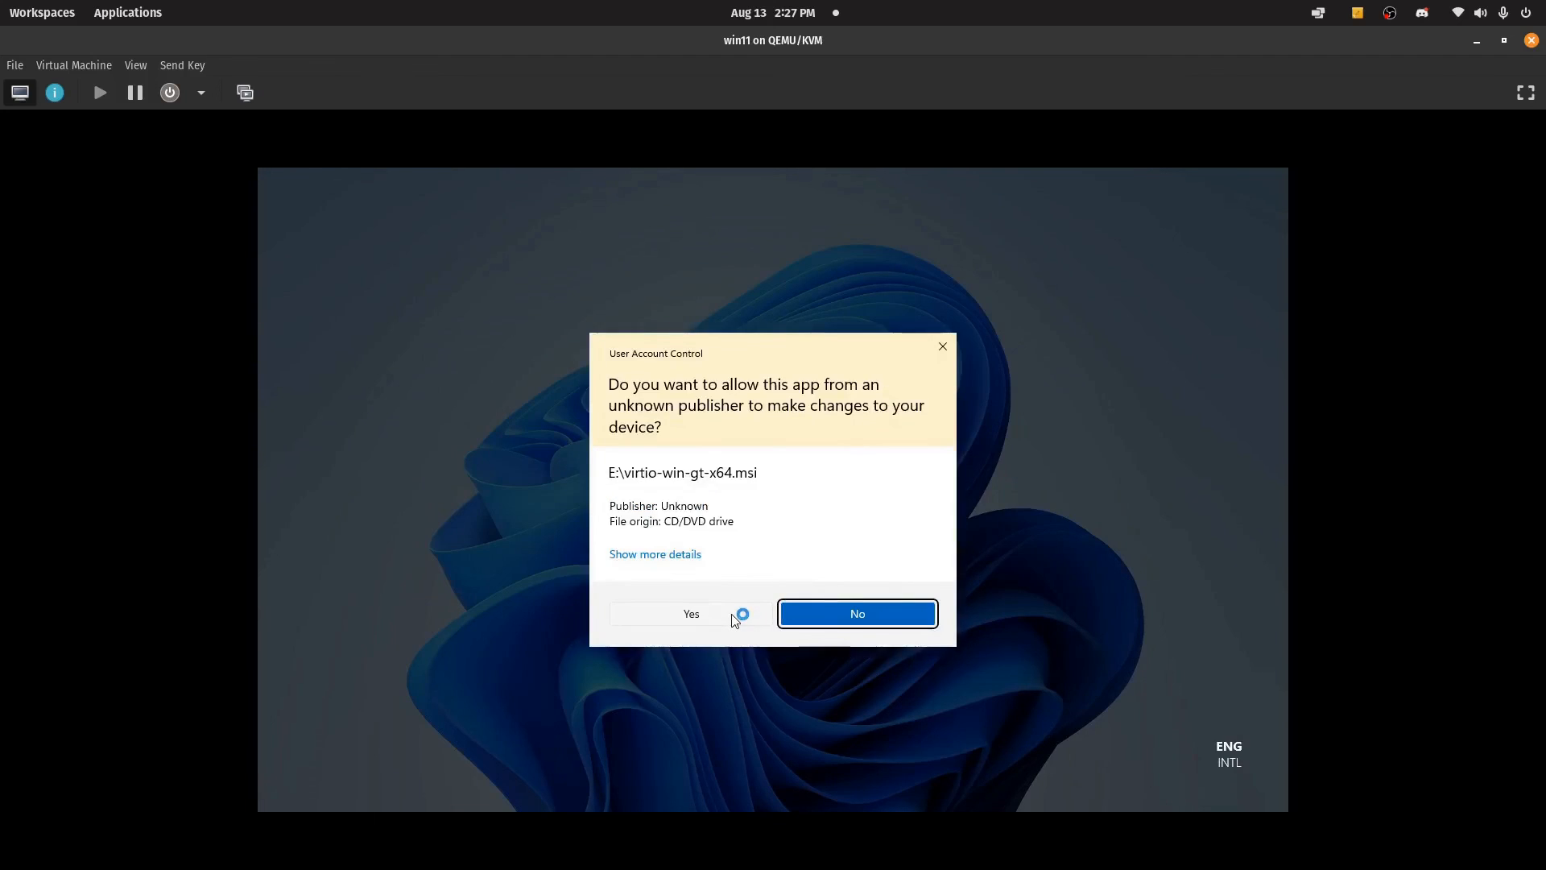
left_click(733, 616)
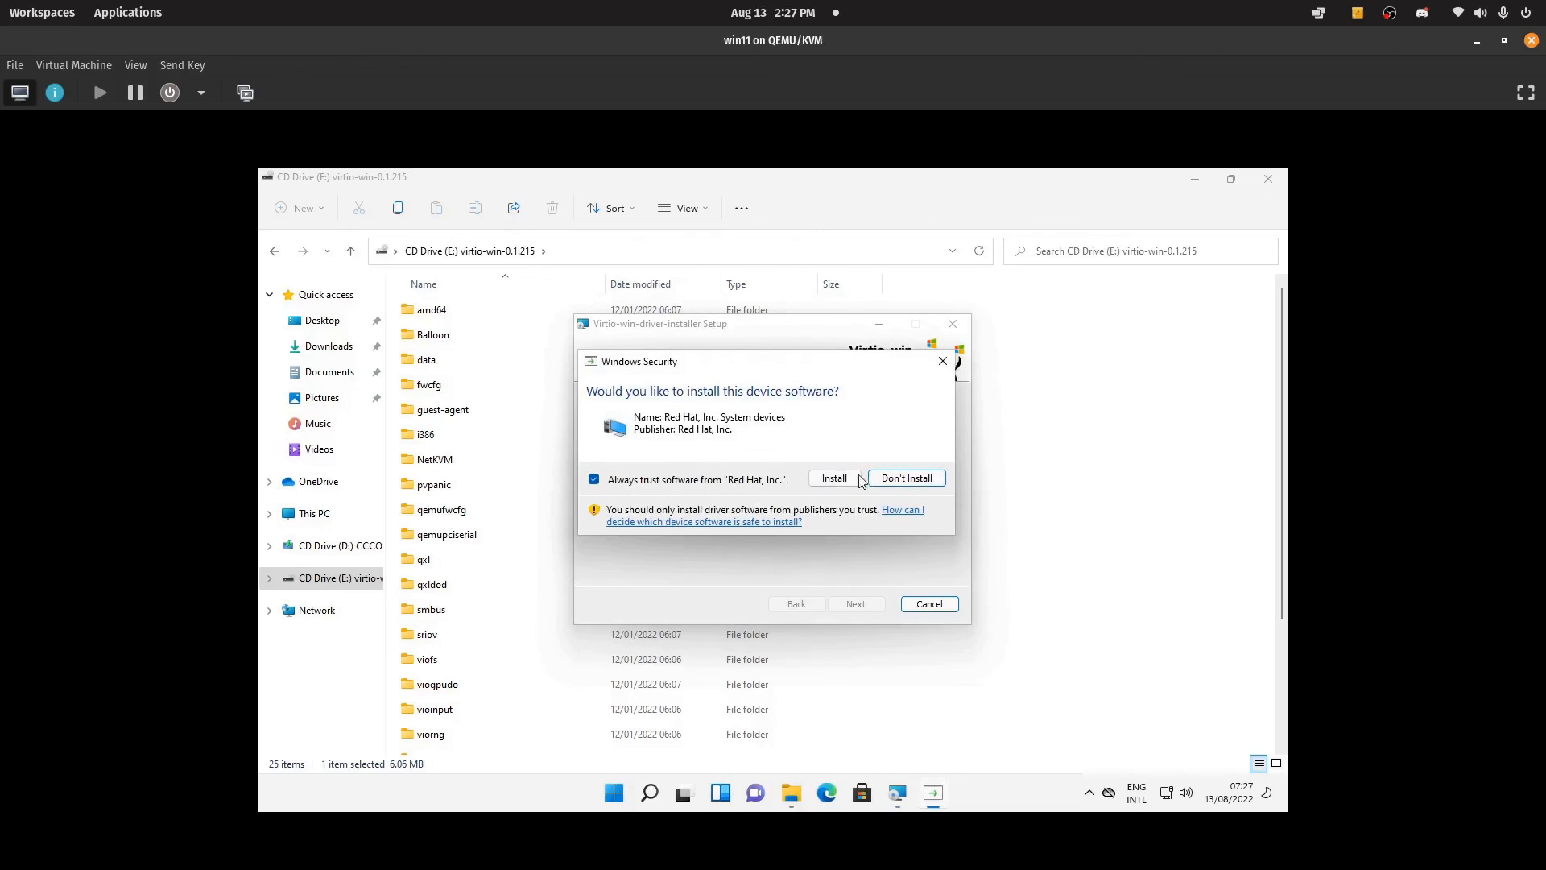
left_click(849, 478)
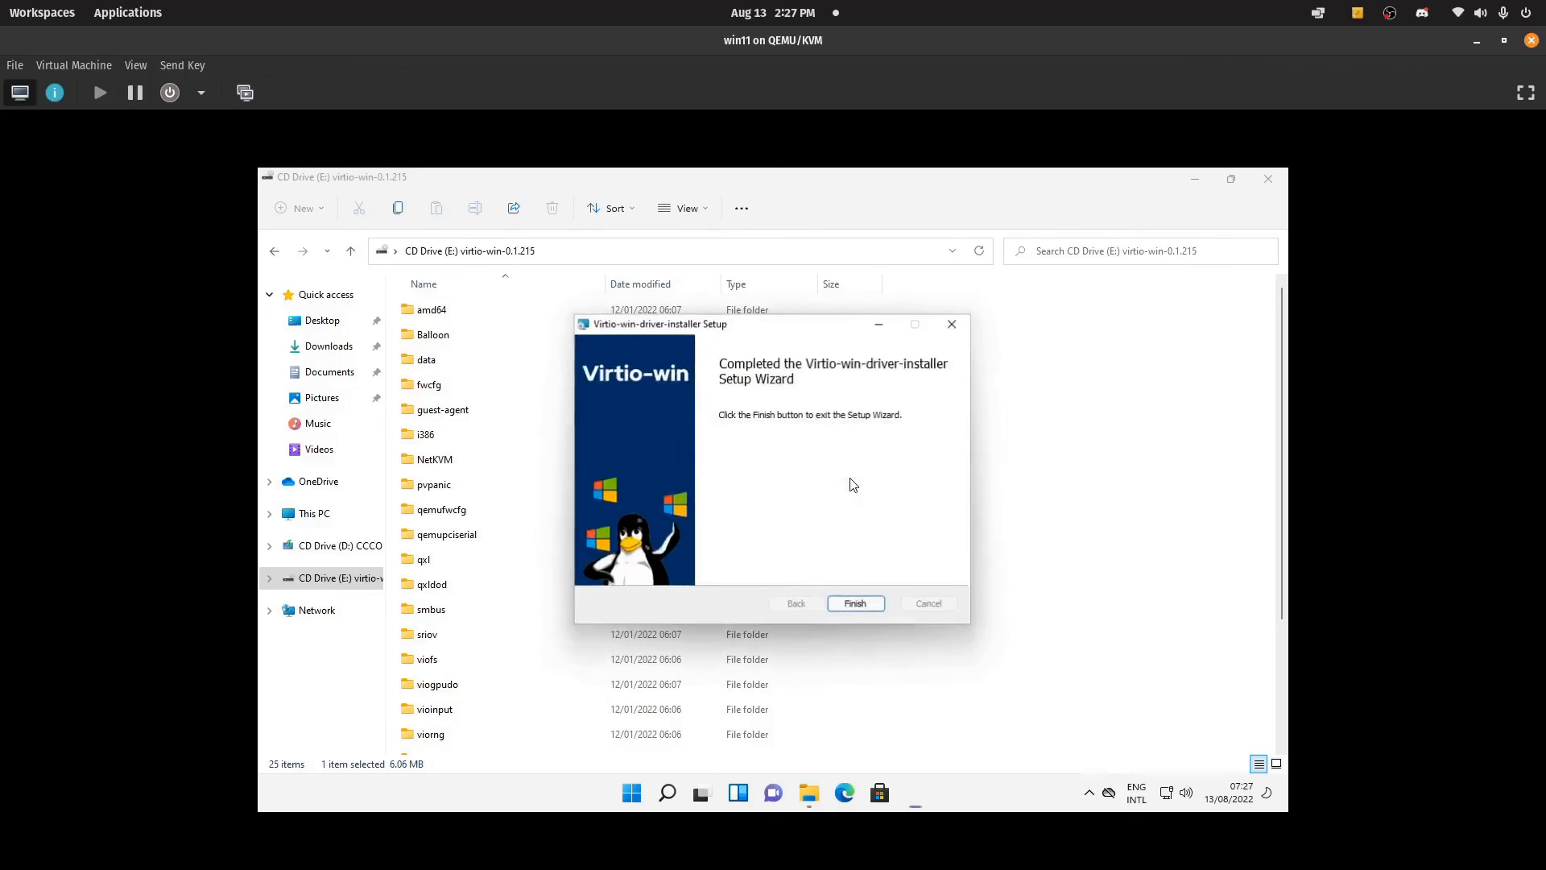
left_click(854, 603)
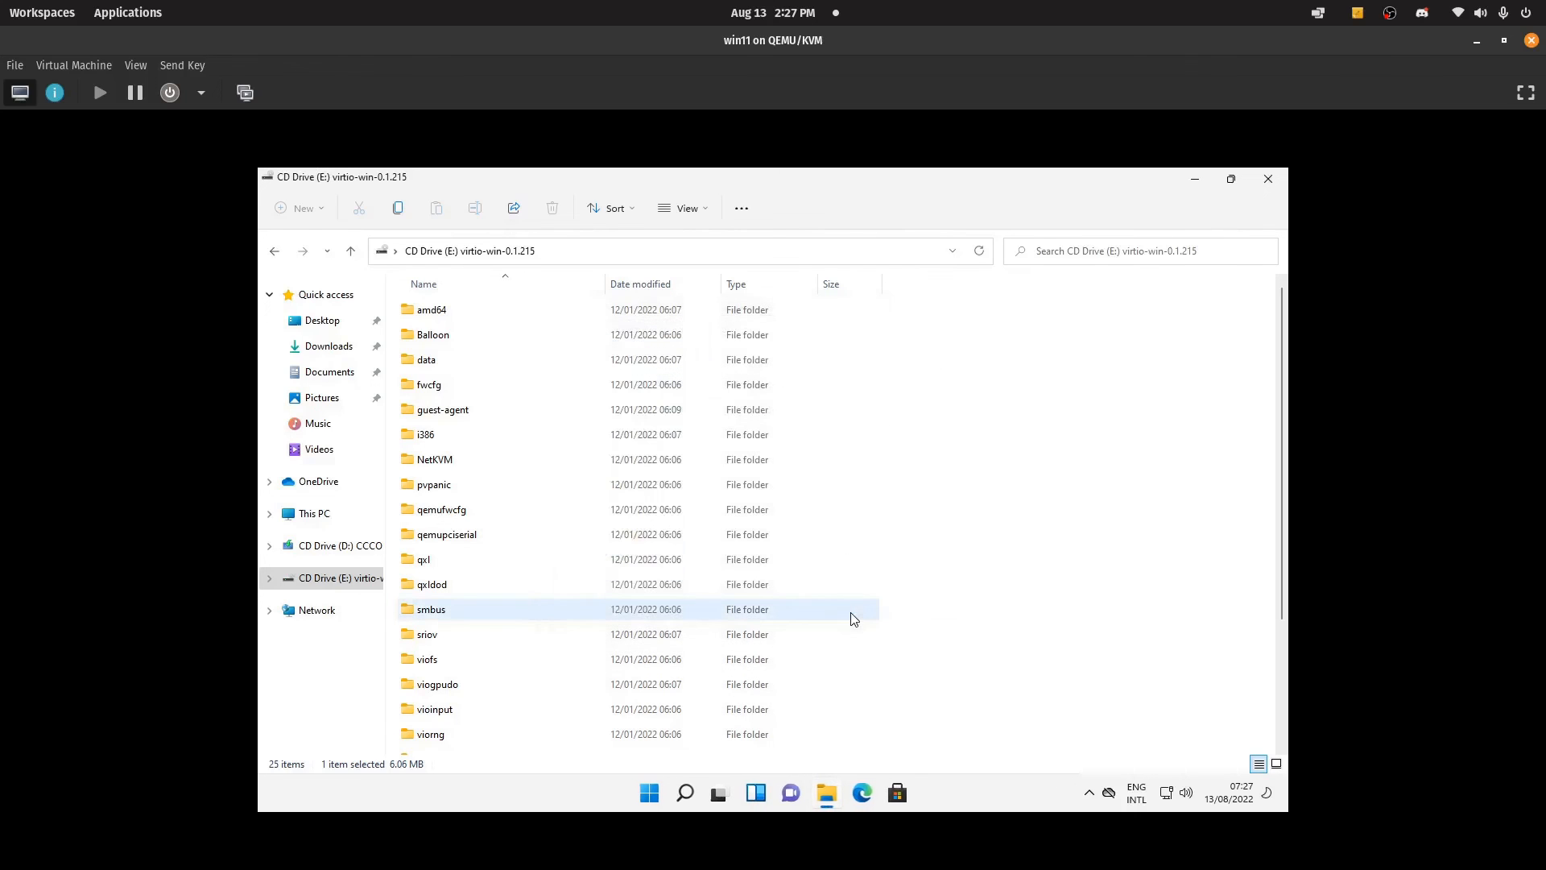